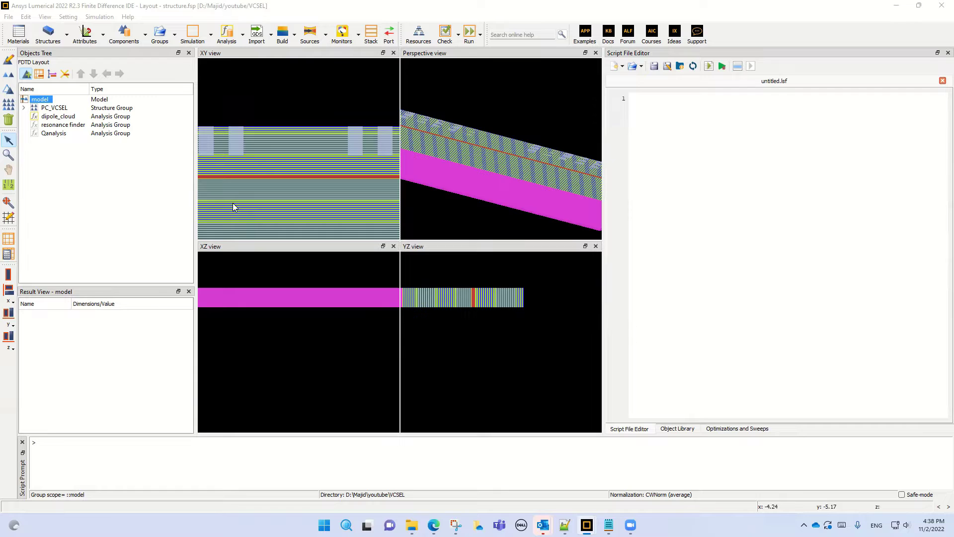
# Step: Show the simulation region in the views and open the FDTD object's boundary condition settings
pyautogui.scroll(-3, 262, 155)
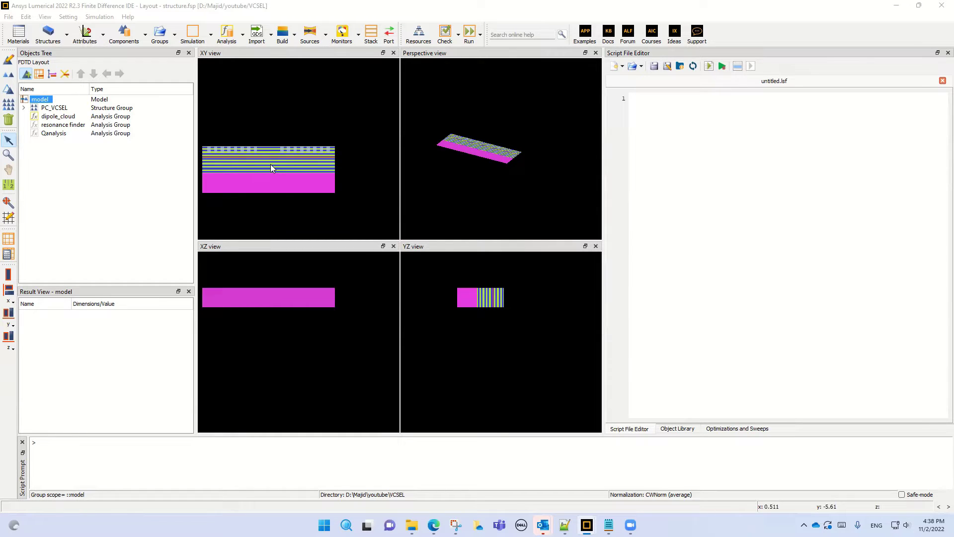
pyautogui.click(39, 74)
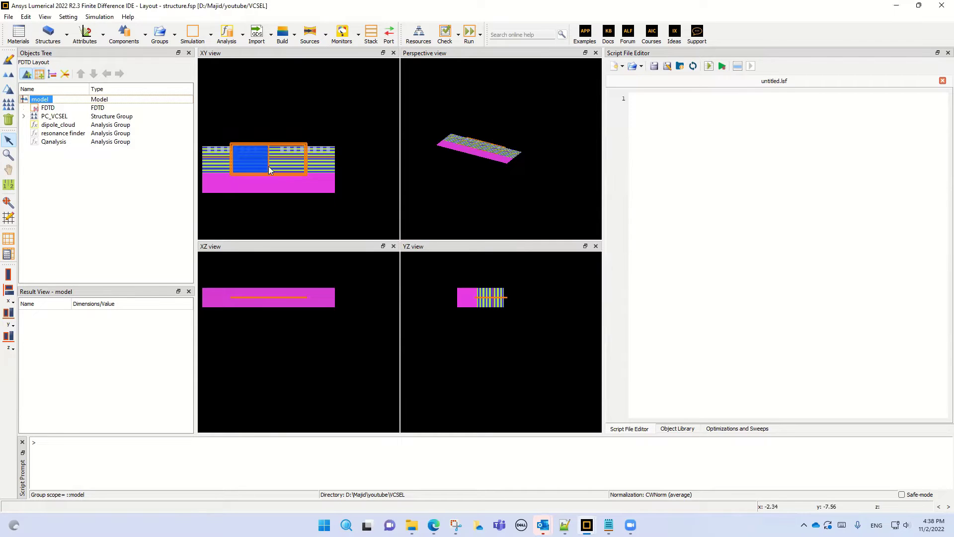
pyautogui.click(48, 108)
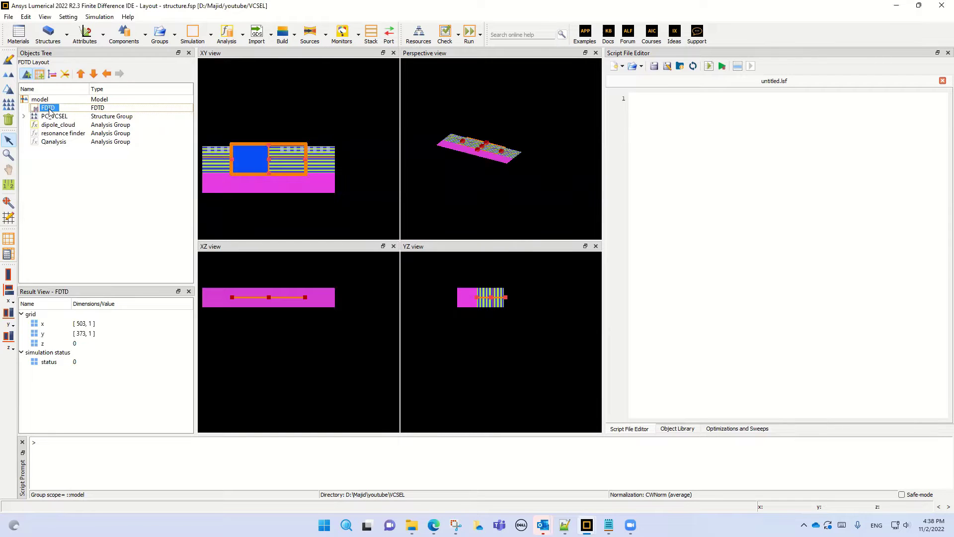
pyautogui.rightClick(50, 111)
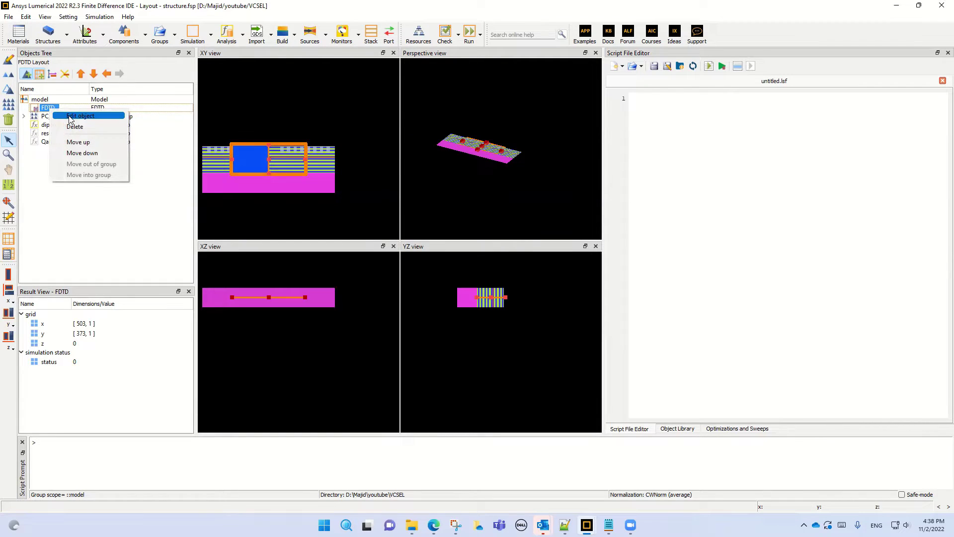
pyautogui.click(70, 117)
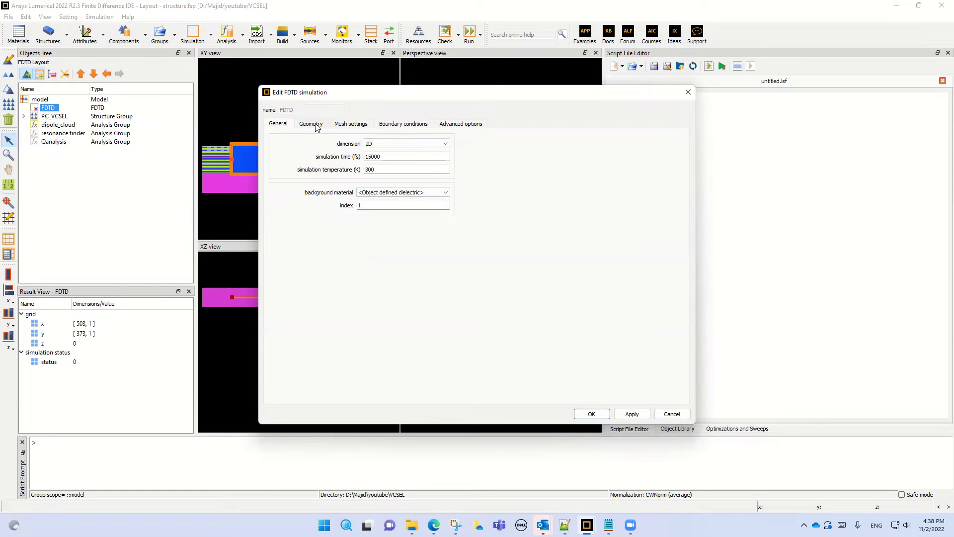
pyautogui.click(413, 124)
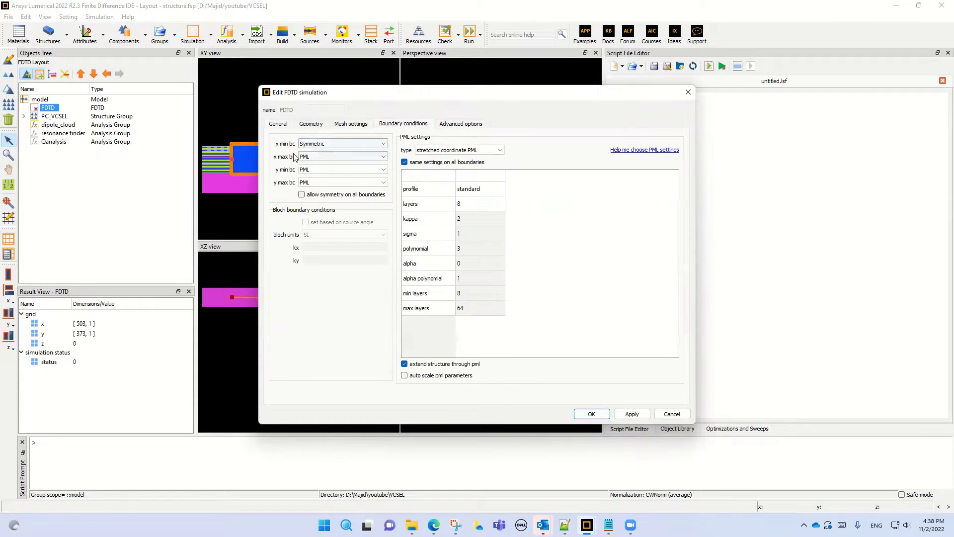
pyautogui.moveTo(401, 94); pyautogui.dragTo(611, 72)
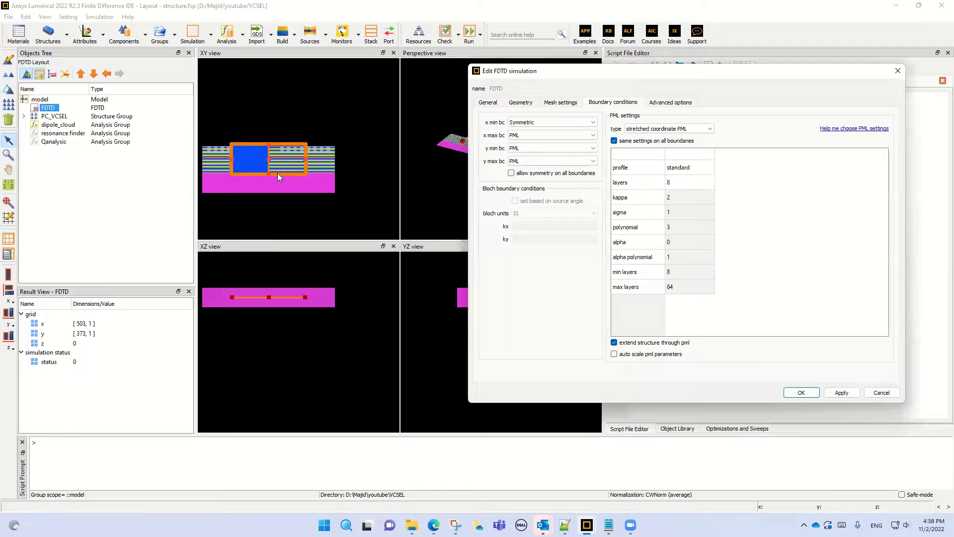
# Step: Set the FDTD region's x min boundary condition to Anti-Symmetric and apply it
pyautogui.click(529, 123)
pyautogui.click(536, 131)
pyautogui.click(533, 124)
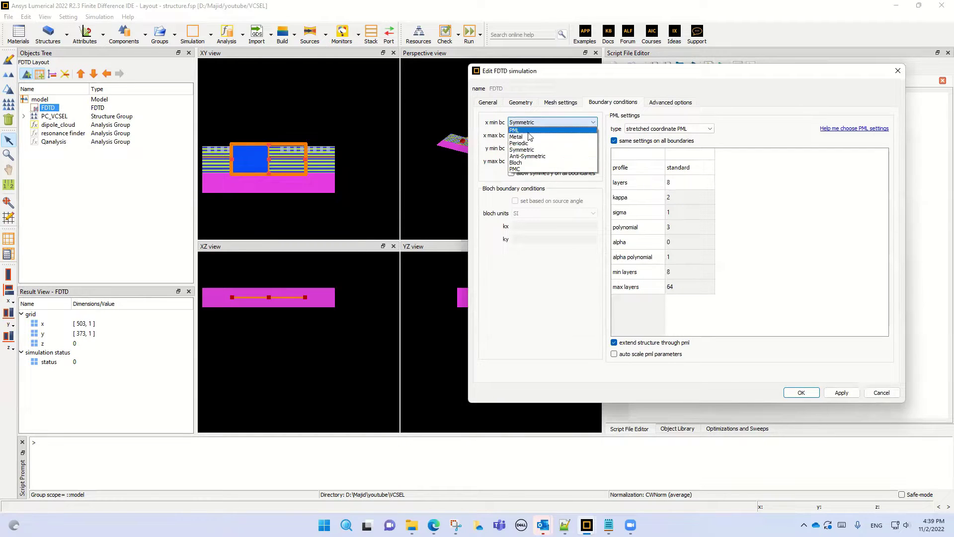
pyautogui.click(527, 156)
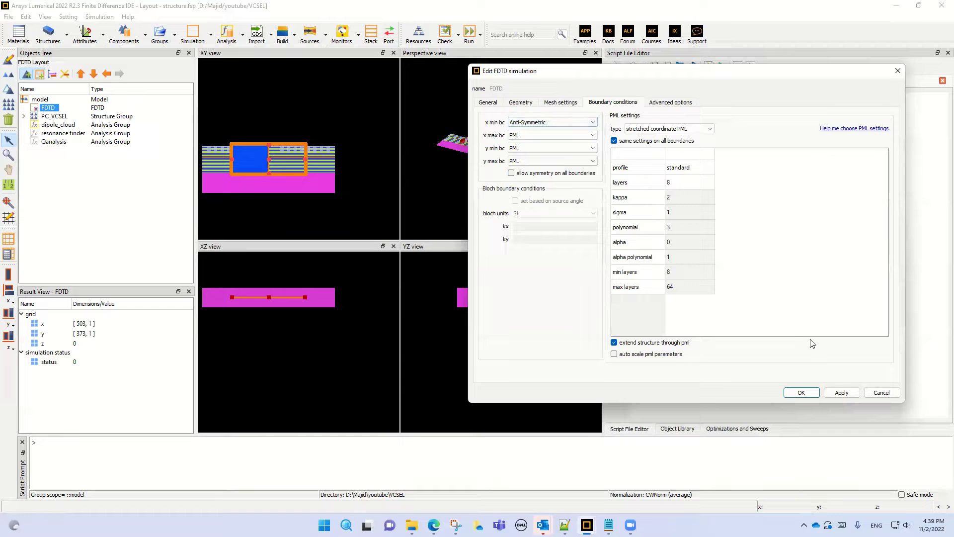
pyautogui.click(841, 392)
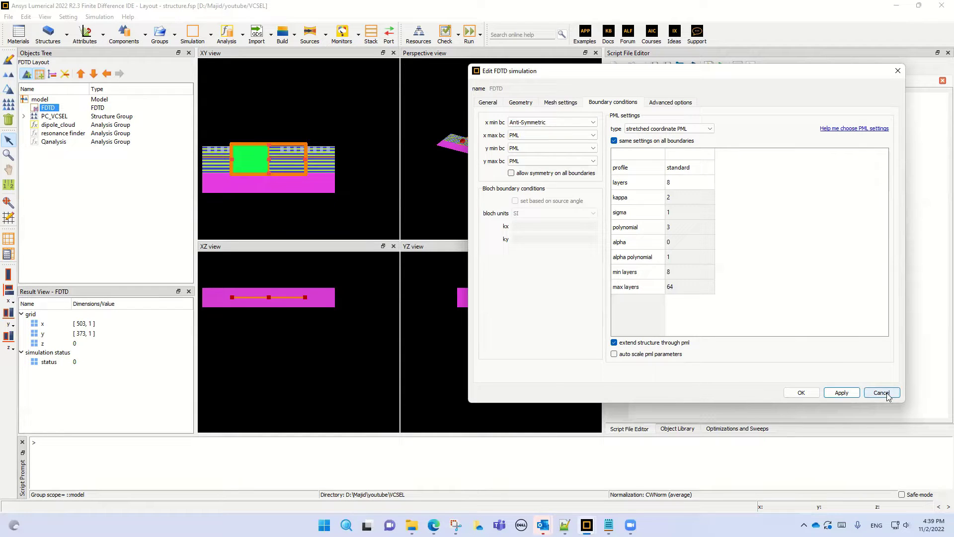
# Step: Set the FDTD region's x min boundary condition to Symmetric, apply it and accept the simulation settings
pyautogui.click(526, 123)
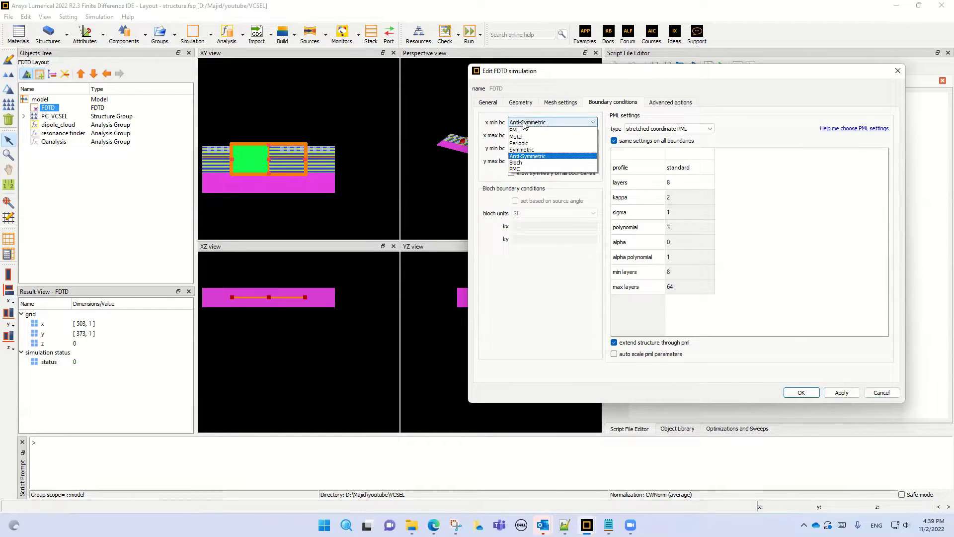
pyautogui.click(523, 151)
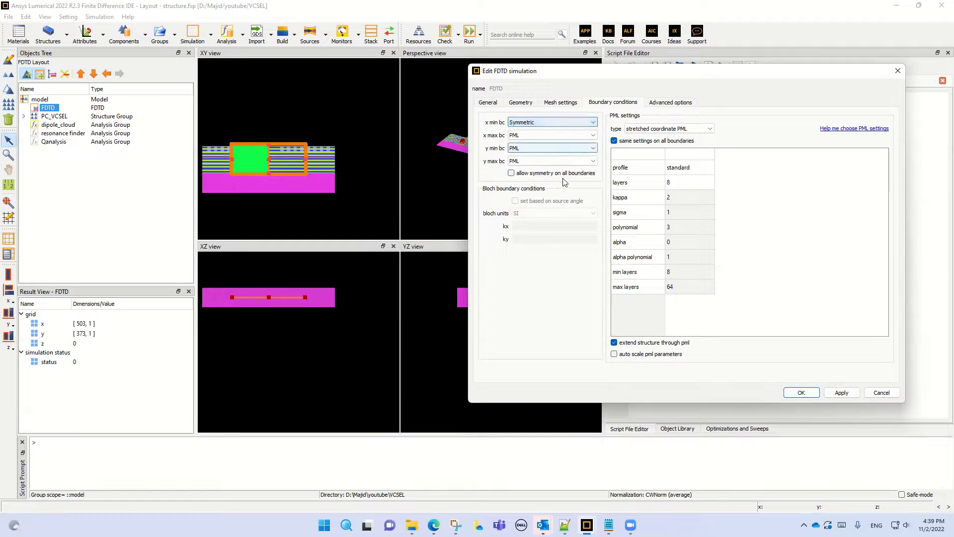
pyautogui.click(841, 392)
pyautogui.click(801, 393)
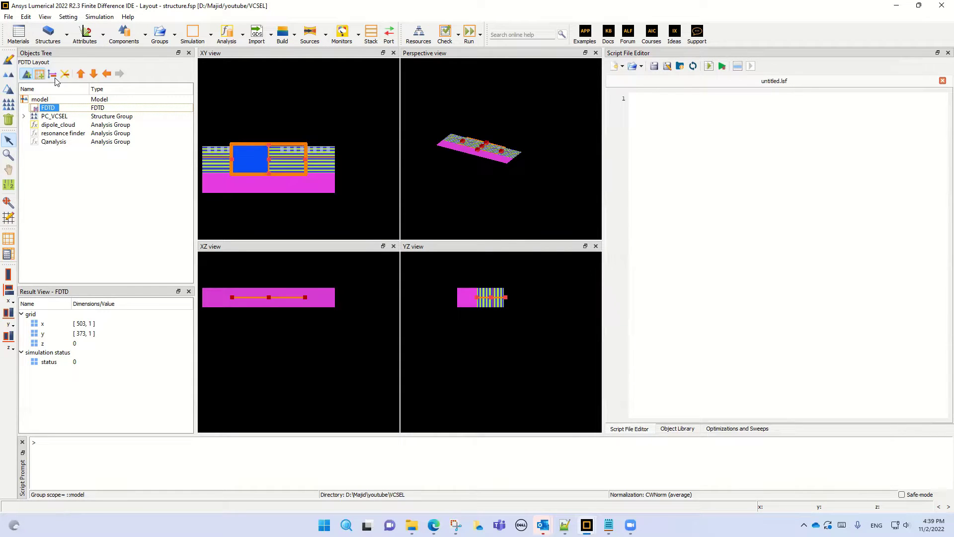
# Step: Look up the Dipole cloud analysis group in the object library with the keyword "dipol" and return to the script file editor
pyautogui.click(243, 44)
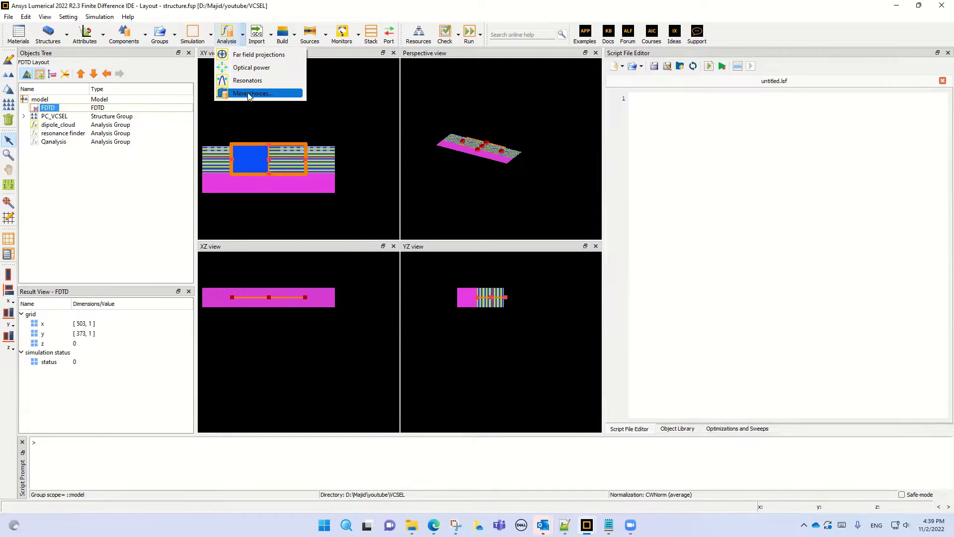
pyautogui.click(250, 94)
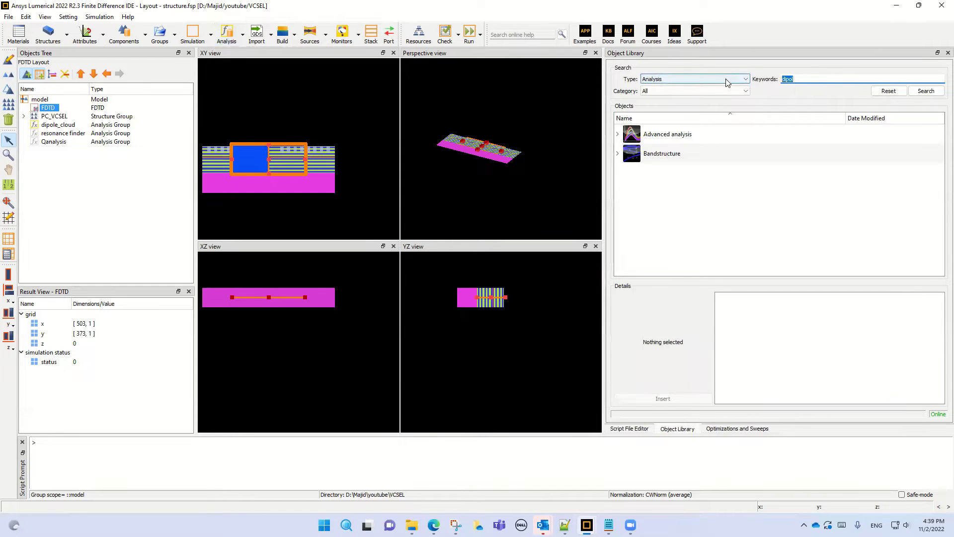
pyautogui.click(795, 79)
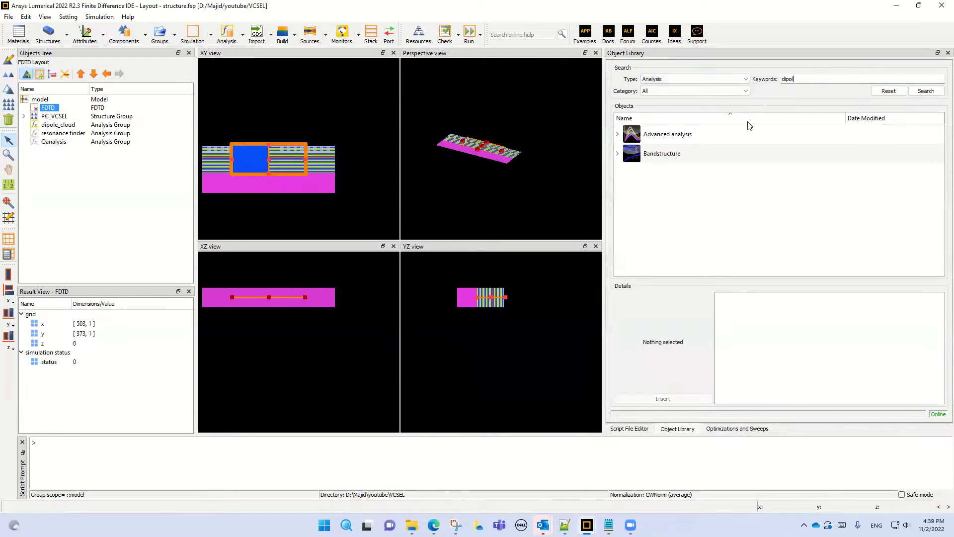
pyautogui.click(618, 153)
pyautogui.click(654, 173)
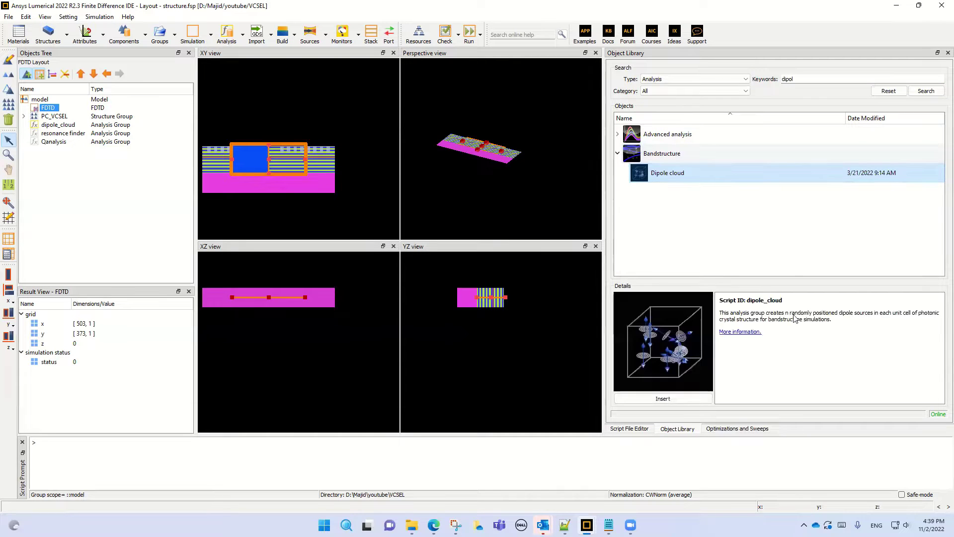
pyautogui.click(68, 155)
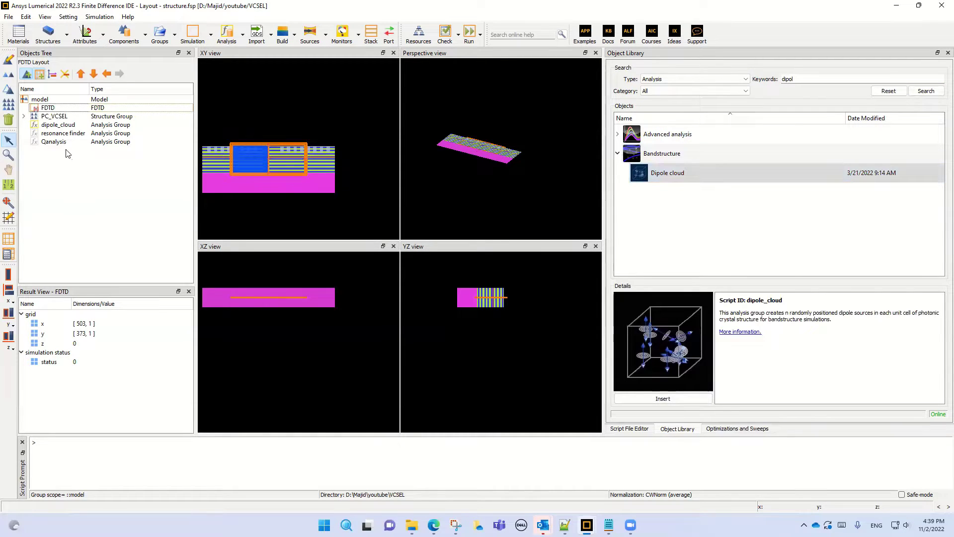
pyautogui.click(627, 427)
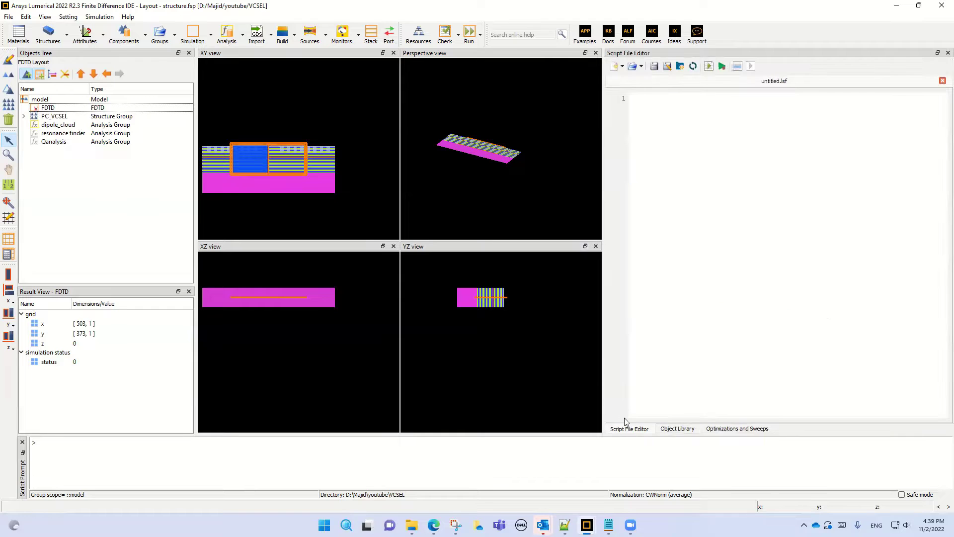
# Step: Show the sources in the views and open the dipole_cloud analysis group for editing
pyautogui.click(52, 73)
pyautogui.click(49, 128)
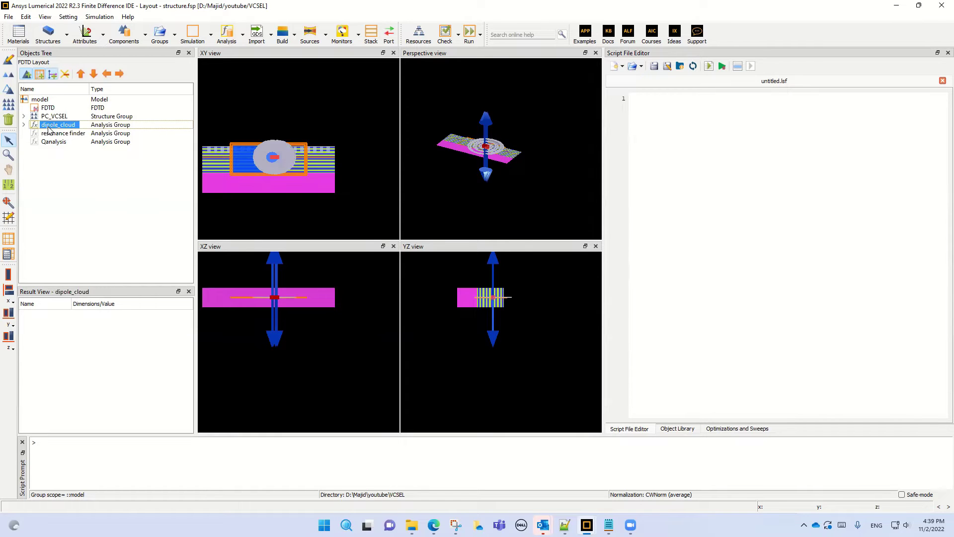
pyautogui.rightClick(50, 127)
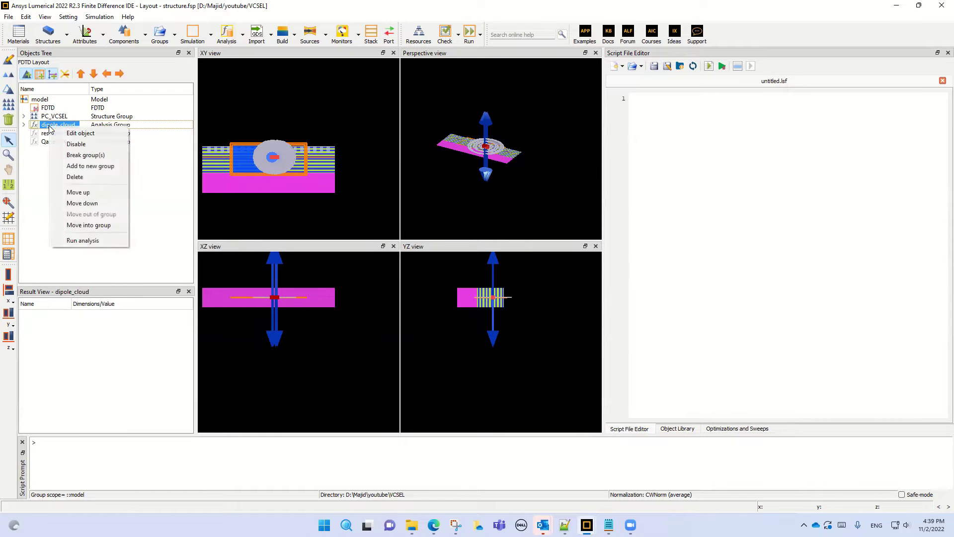
pyautogui.click(76, 137)
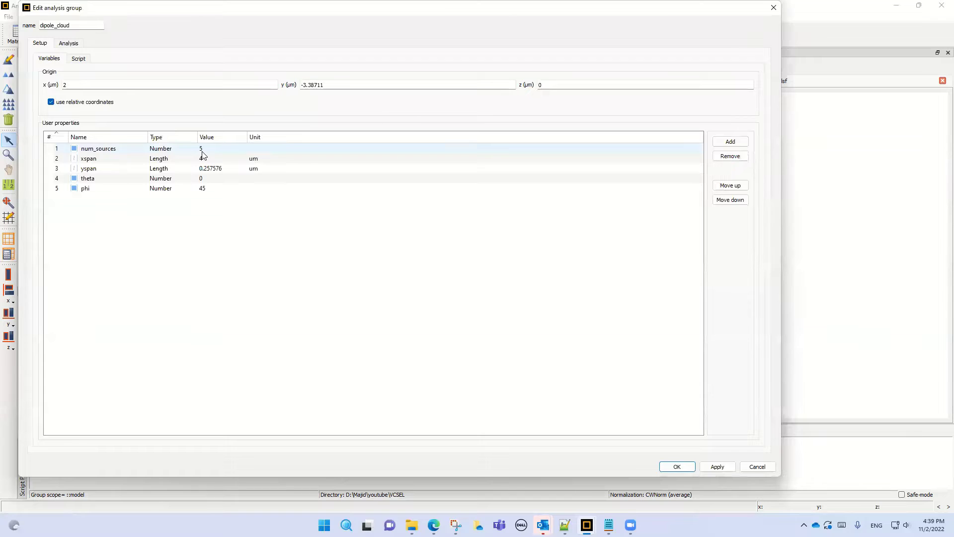
# Step: Review the dipole_cloud origin coordinates and its xspan and yspan properties, and close the settings rejecting any changes
pyautogui.moveTo(586, 8); pyautogui.dragTo(808, 9)
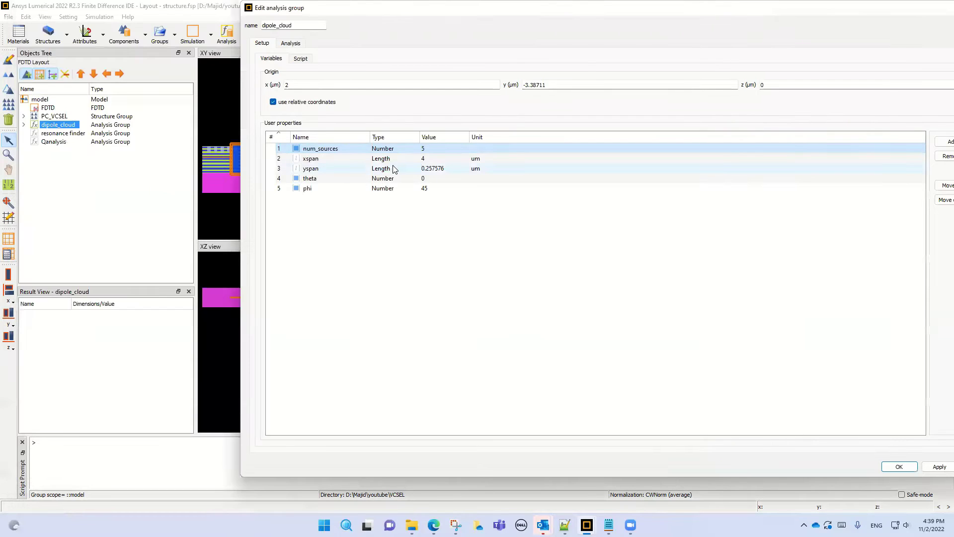
pyautogui.doubleClick(304, 85)
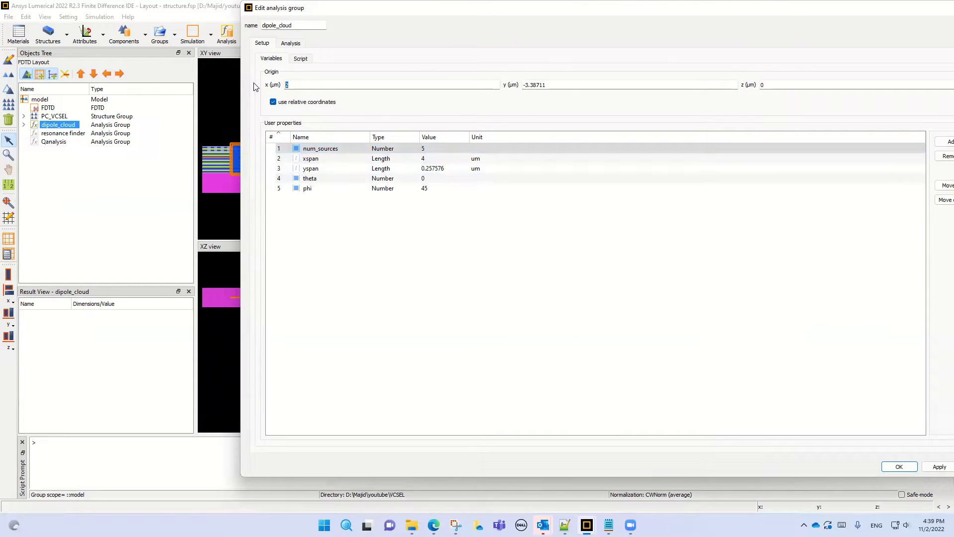
pyautogui.doubleClick(594, 85)
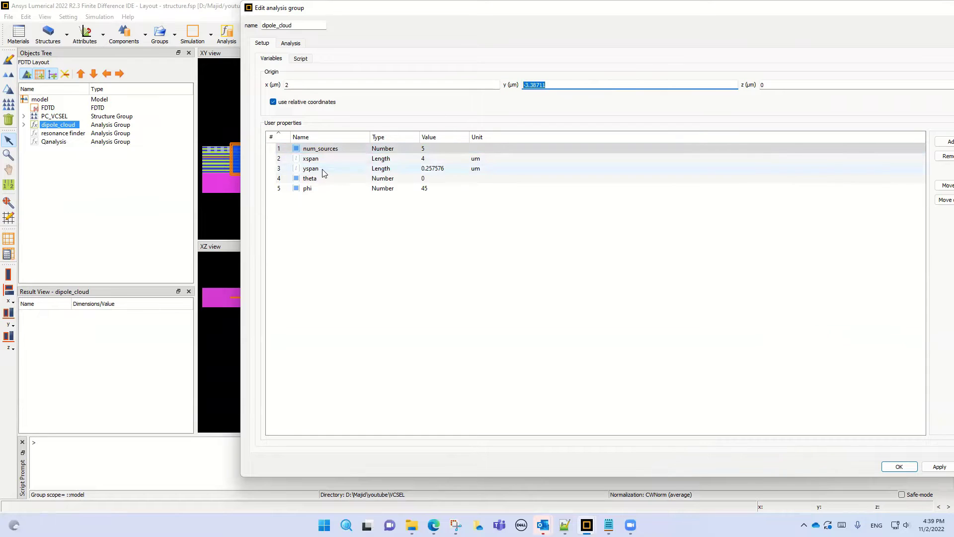
pyautogui.doubleClick(423, 159)
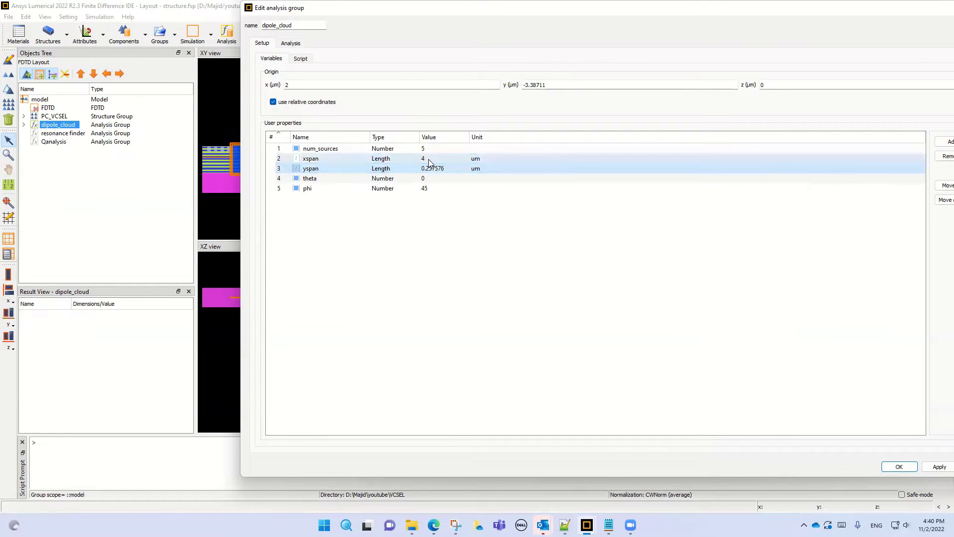
pyautogui.doubleClick(431, 168)
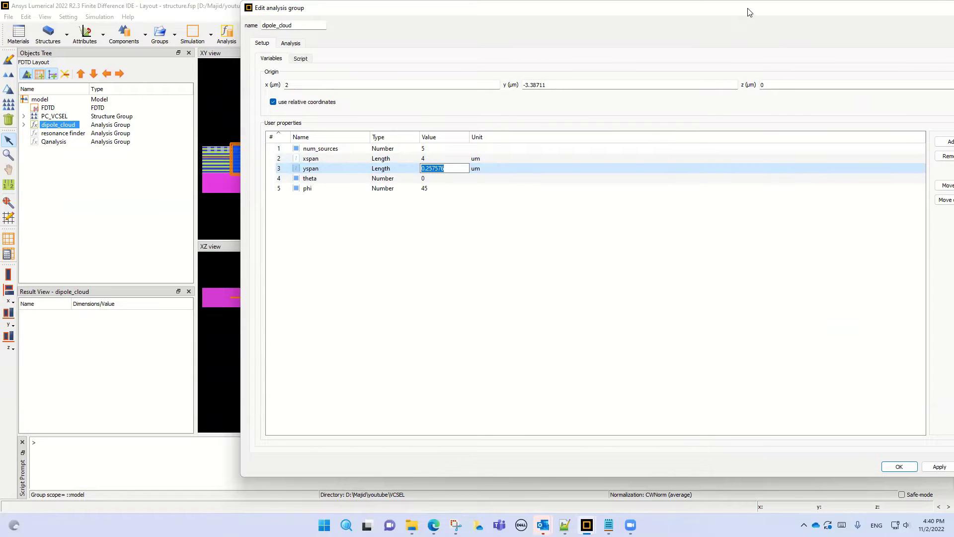
pyautogui.moveTo(737, 18); pyautogui.dragTo(536, 42)
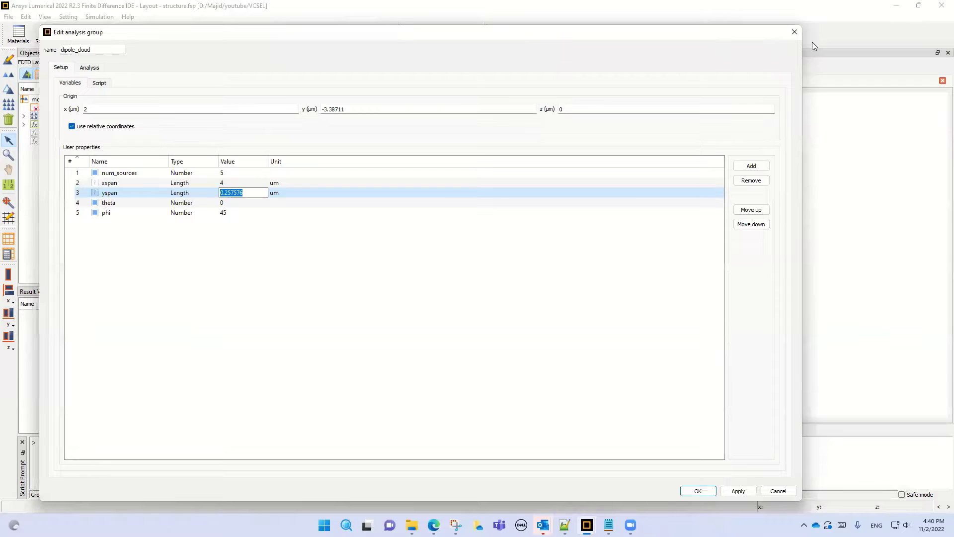
pyautogui.click(795, 33)
pyautogui.click(432, 267)
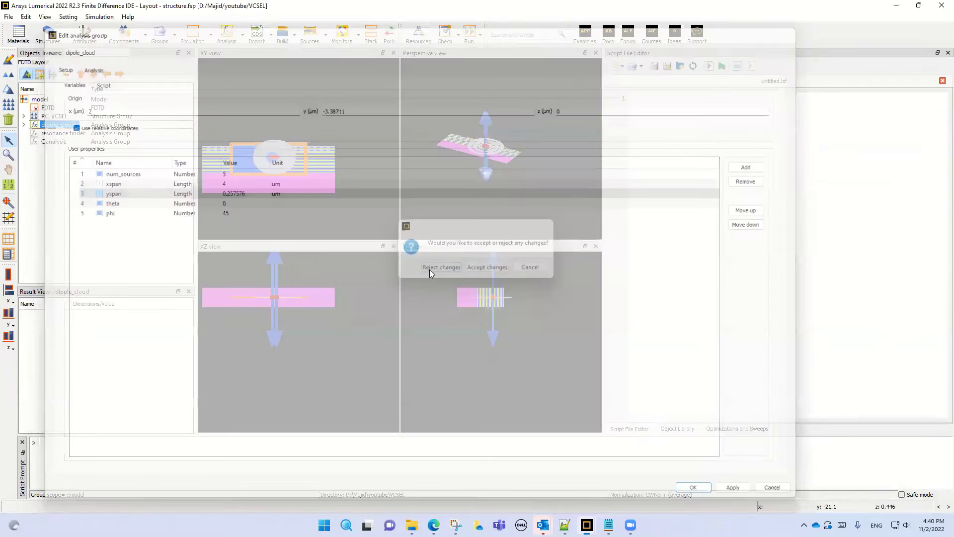
# Step: Expand dipole_cloud and inspect its dipole sources within the red active layer in the XY view, selecting dipole_source1
pyautogui.click(24, 124)
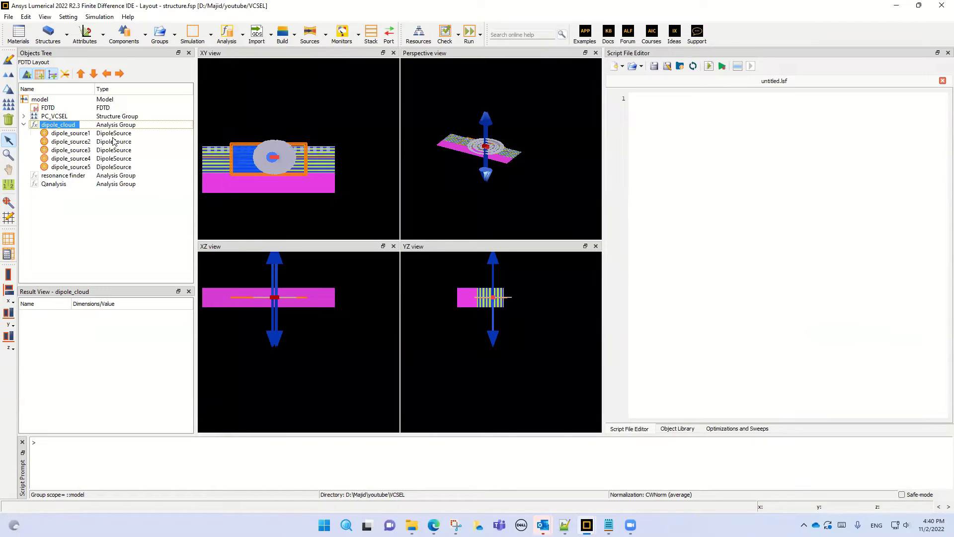
pyautogui.scroll(8, 276, 170)
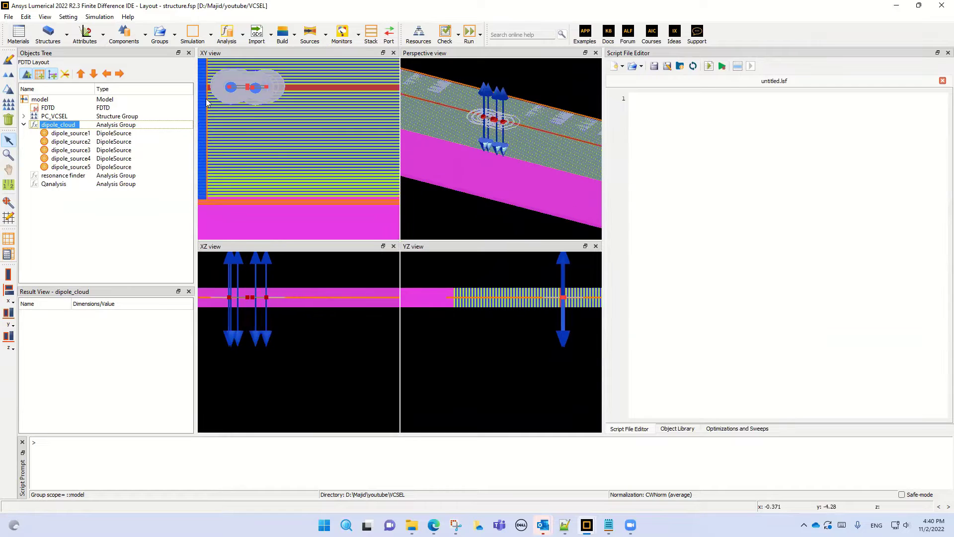
pyautogui.click(8, 170)
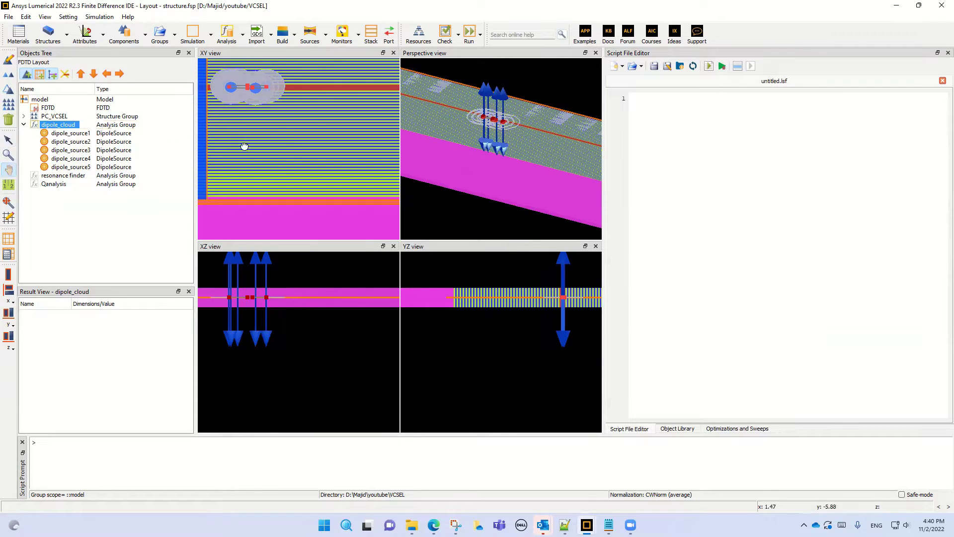
pyautogui.moveTo(245, 145); pyautogui.dragTo(323, 156)
pyautogui.scroll(5, 333, 120)
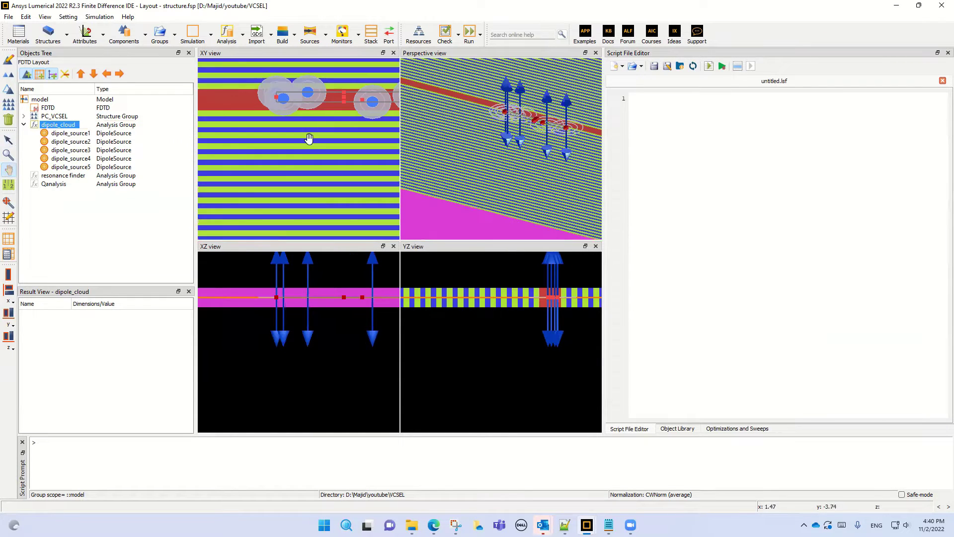
pyautogui.scroll(3, 270, 144)
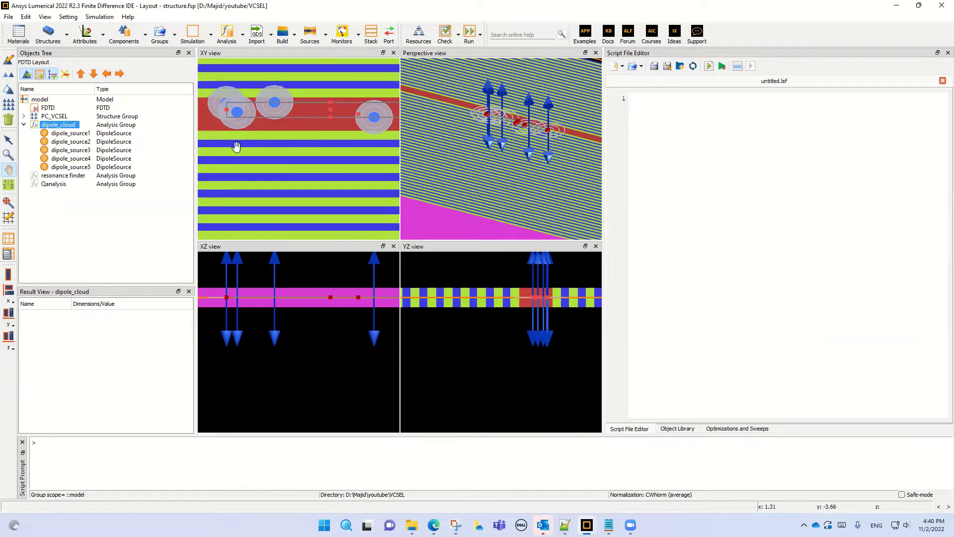
pyautogui.click(65, 133)
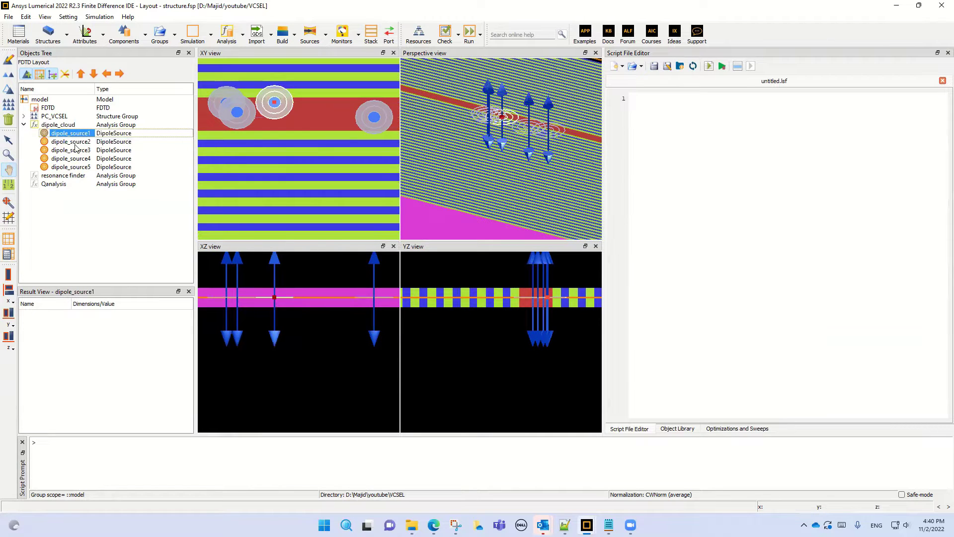
# Step: Locate dipole_source2 through dipole_source5 one after another in the views and collapse the dipole_cloud group
pyautogui.click(75, 143)
pyautogui.click(77, 150)
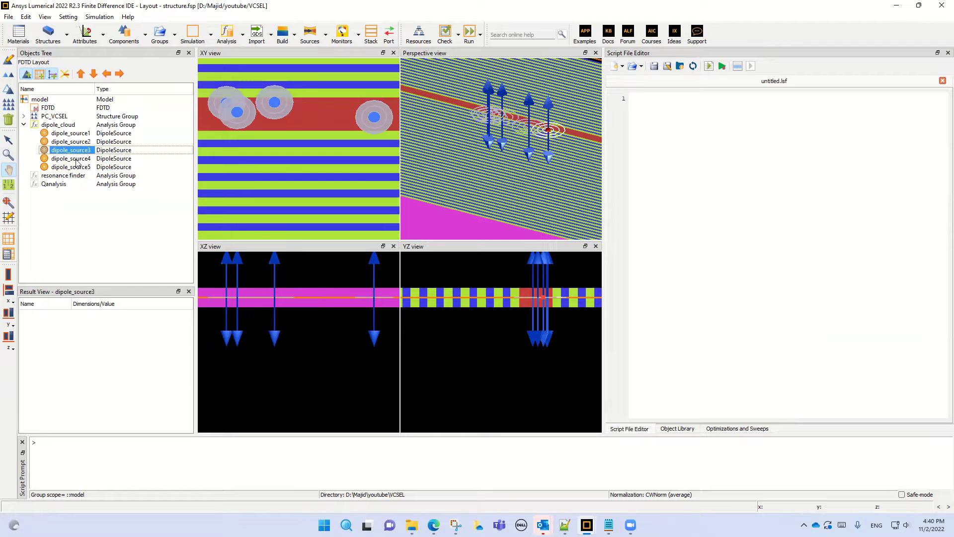
pyautogui.click(74, 159)
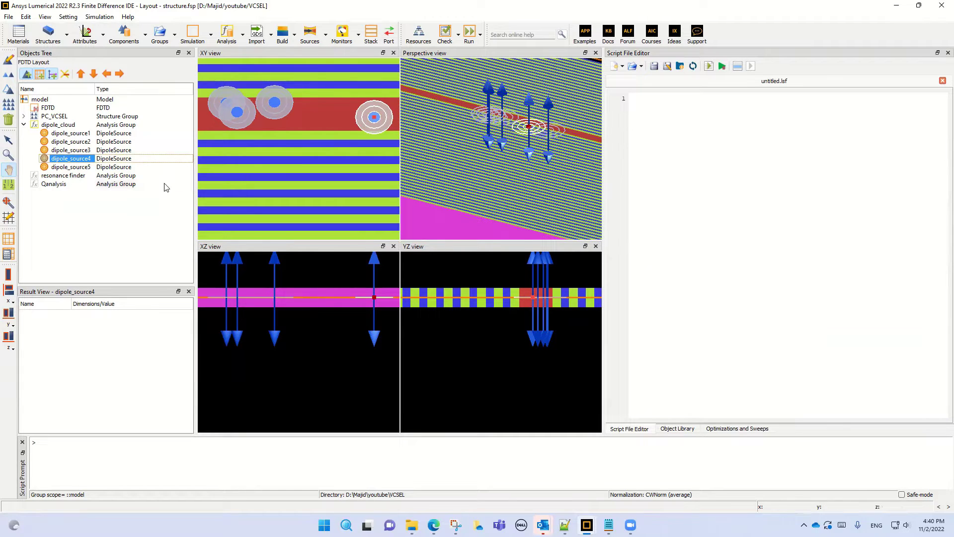
pyautogui.click(74, 167)
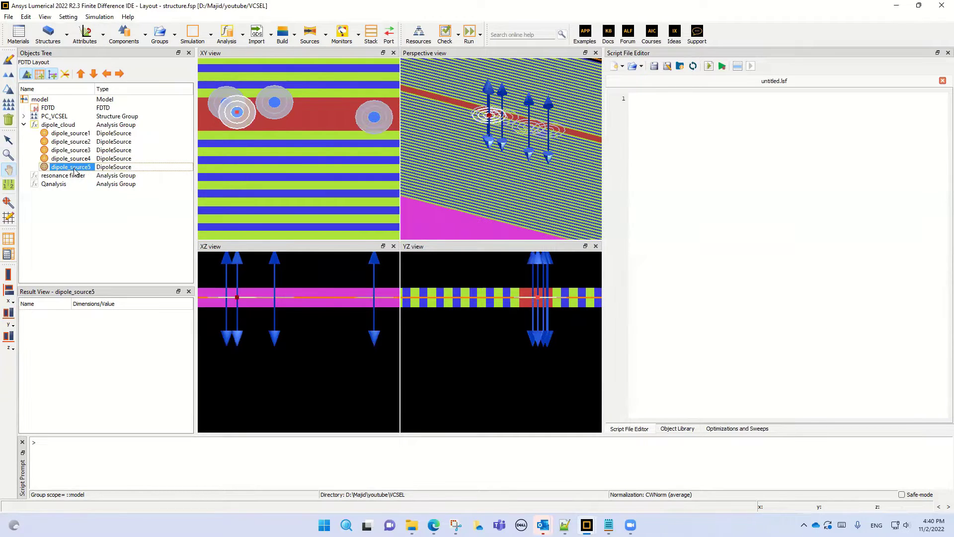
pyautogui.click(24, 126)
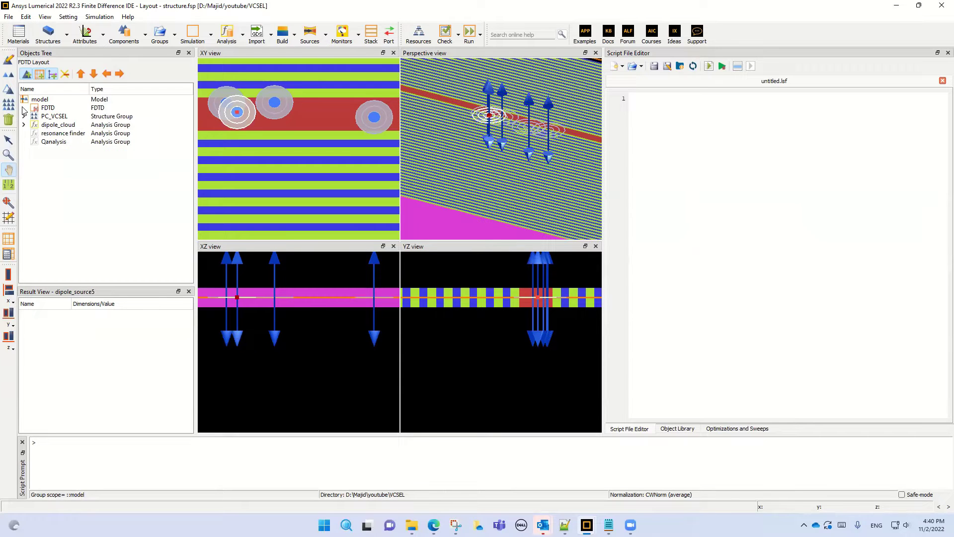
# Step: Show the monitors in the views, collapse dipole_cloud, and hide the sources and the FDTD simulation region
pyautogui.click(65, 75)
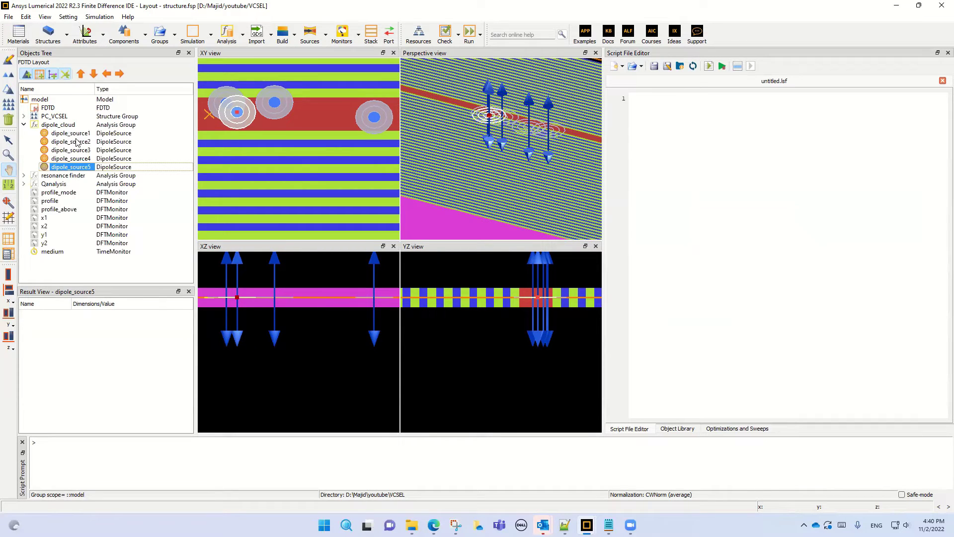
pyautogui.click(24, 126)
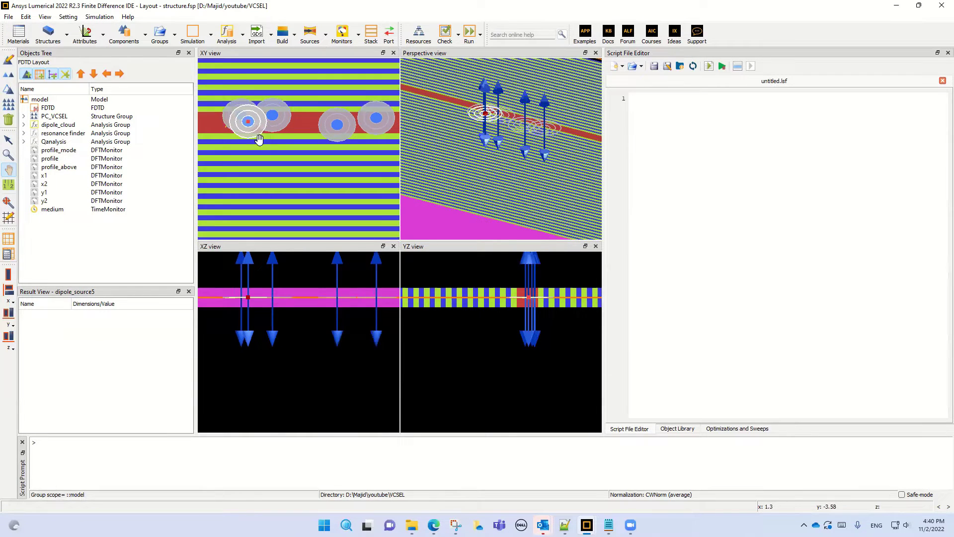
pyautogui.click(53, 75)
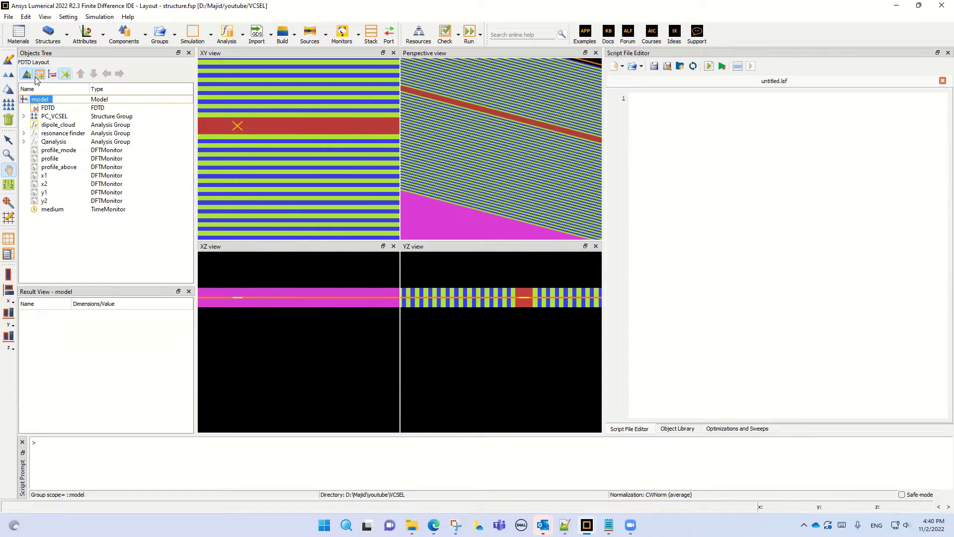
pyautogui.click(40, 75)
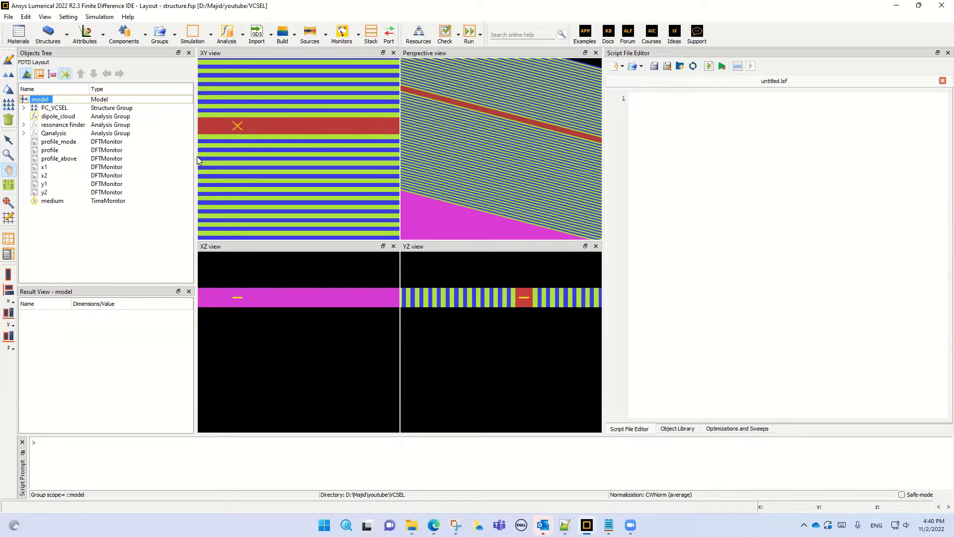
pyautogui.scroll(-2, 308, 140)
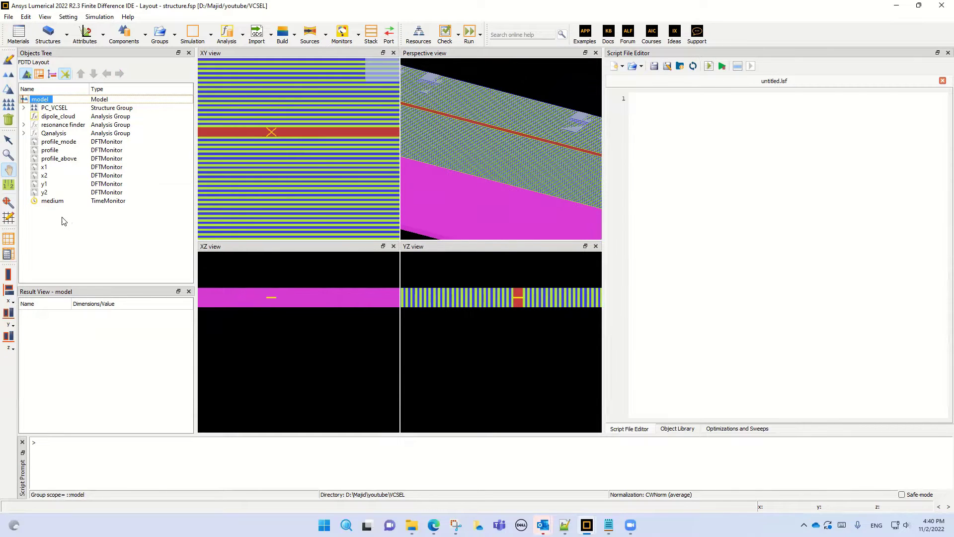
# Step: Locate the medium time monitor inside the red active layer and open it for editing
pyautogui.click(53, 201)
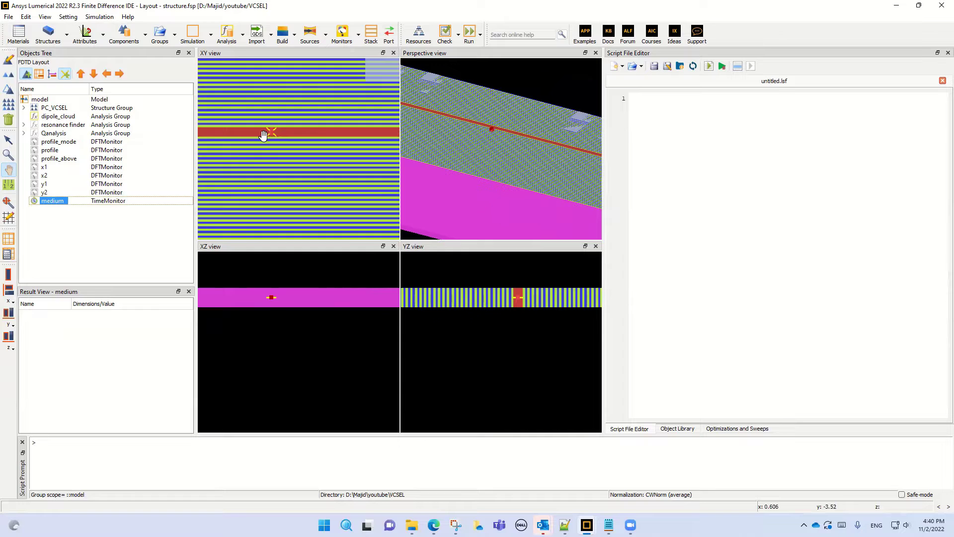
pyautogui.scroll(3, 268, 134)
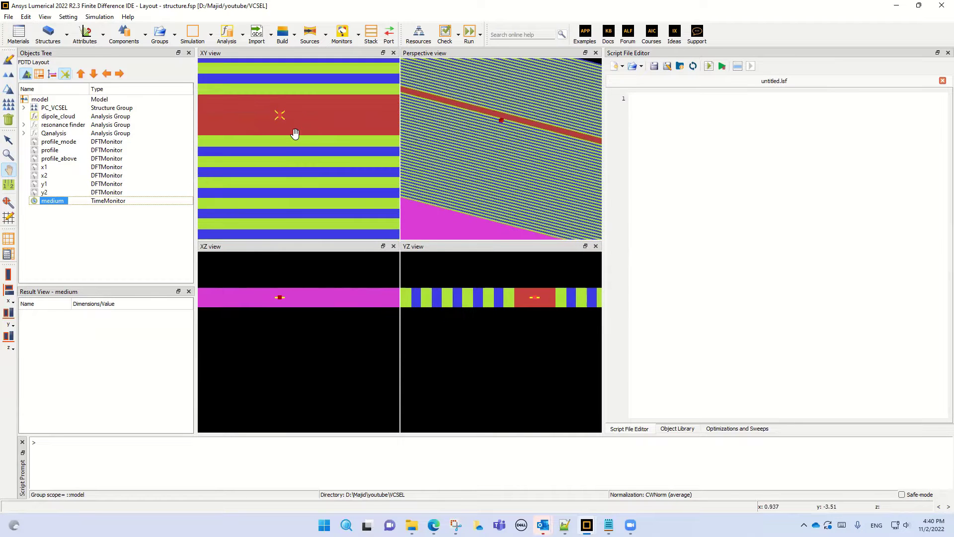
pyautogui.rightClick(47, 204)
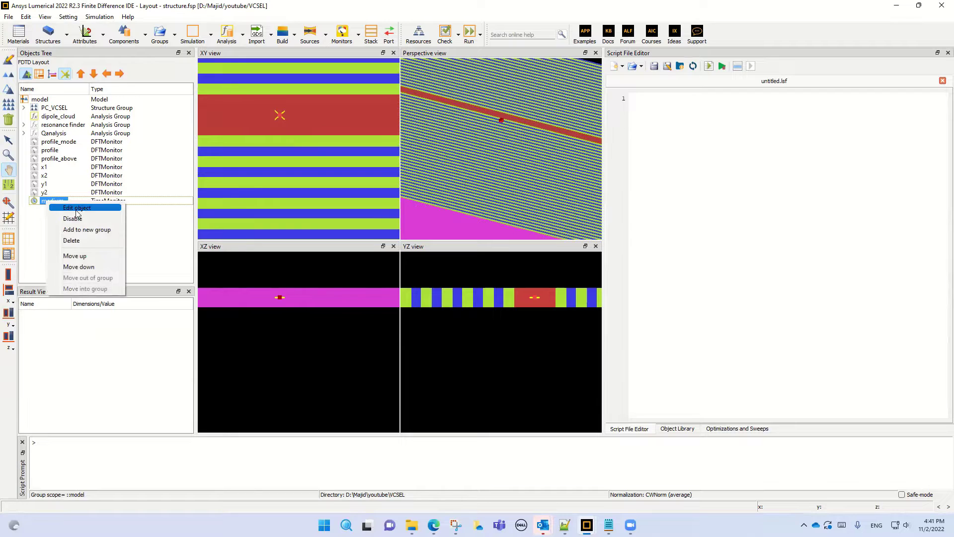
pyautogui.click(43, 194)
pyautogui.click(41, 202)
pyautogui.rightClick(41, 202)
pyautogui.click(56, 213)
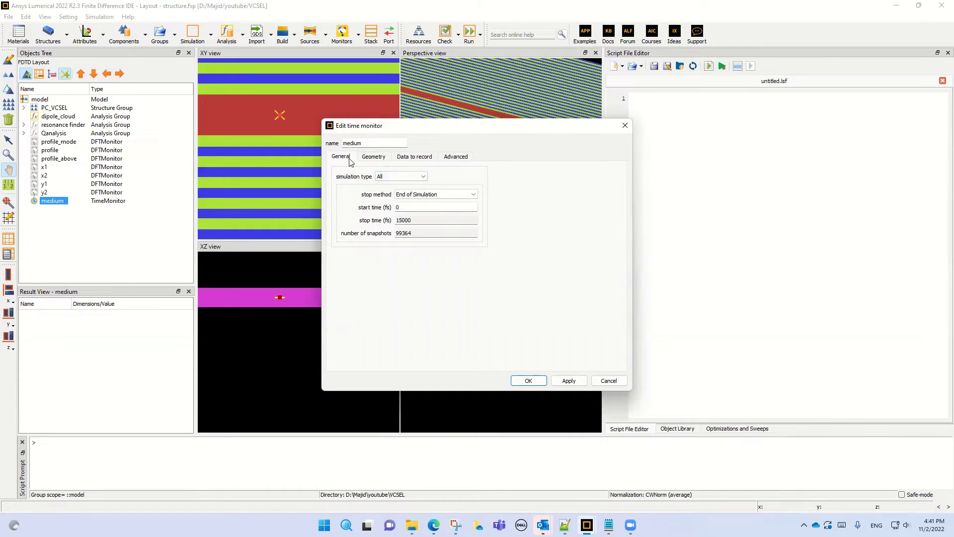
# Step: Review the data recorded by the medium monitor, reject any changes, and find the field time option among the monitor types
pyautogui.click(410, 157)
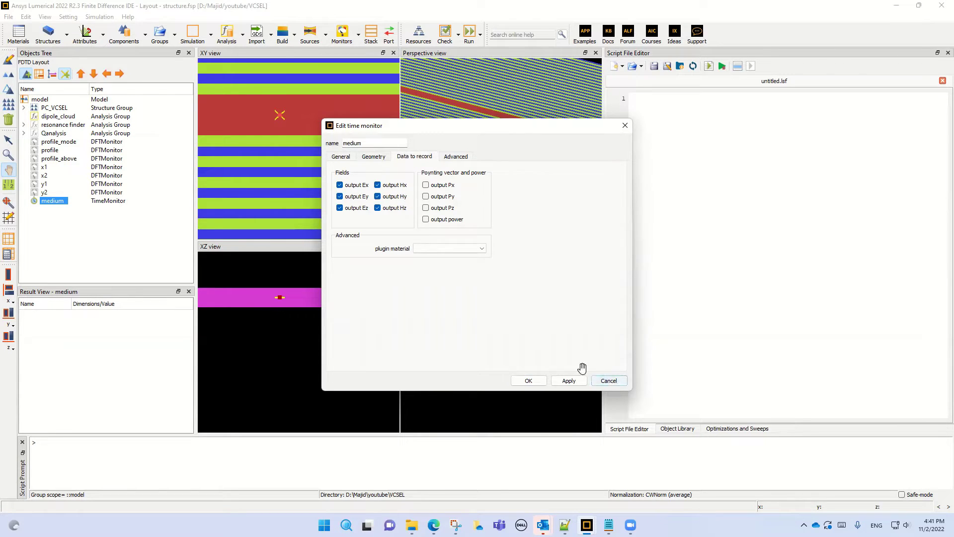
pyautogui.click(609, 381)
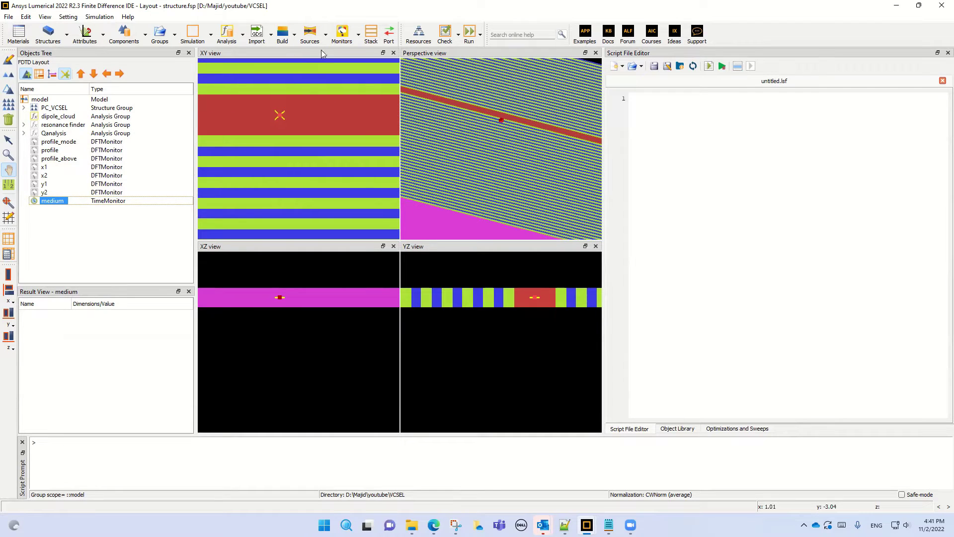
pyautogui.click(360, 35)
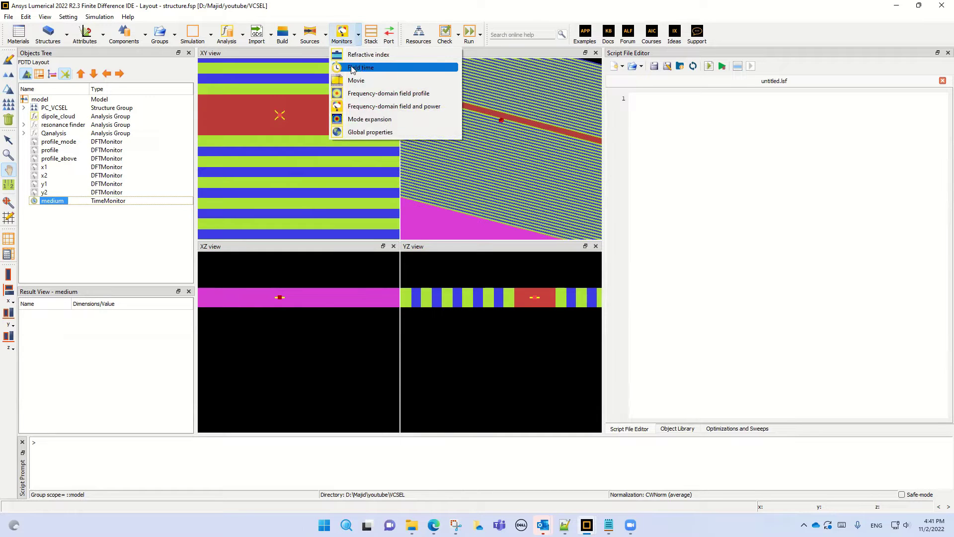
pyautogui.click(63, 244)
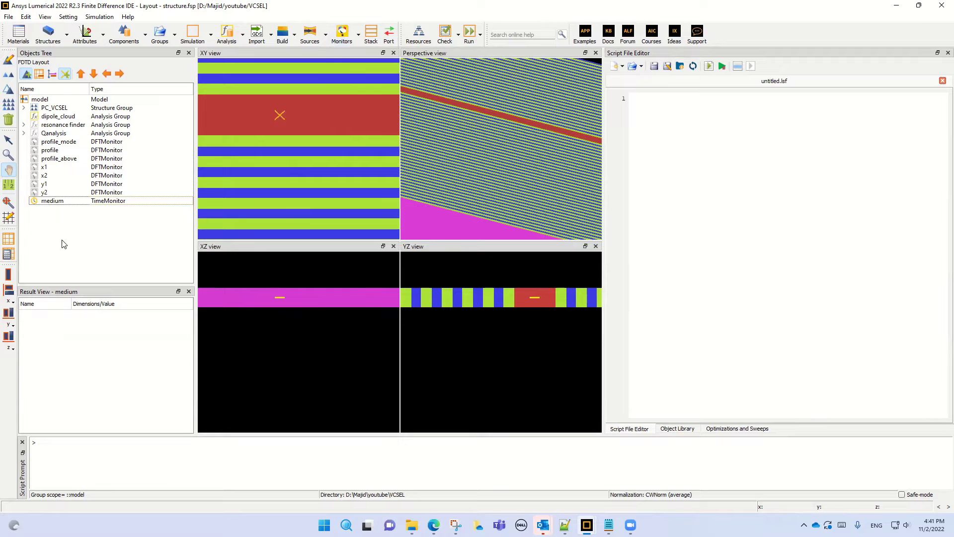
# Step: Enable the resonance finder analysis group and disable the medium time monitor
pyautogui.rightClick(55, 127)
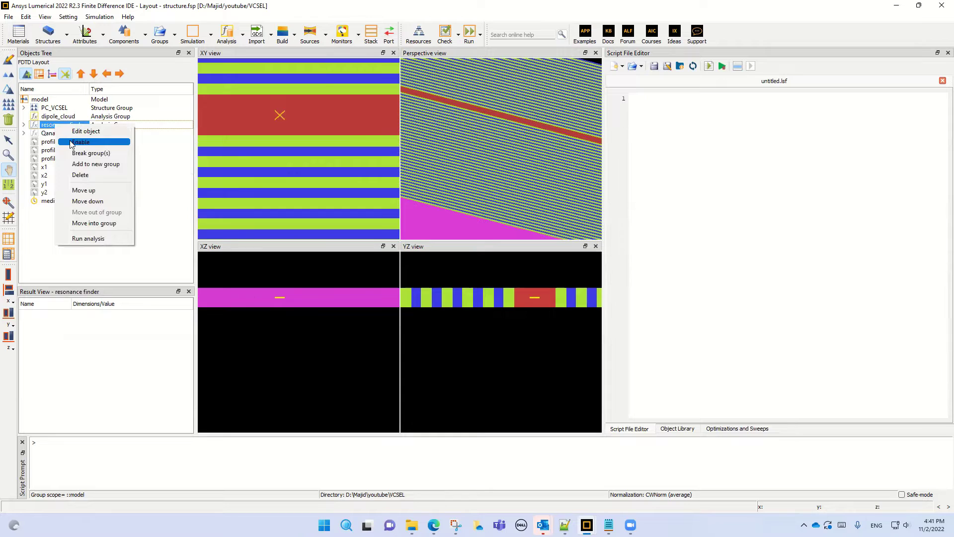
pyautogui.click(71, 143)
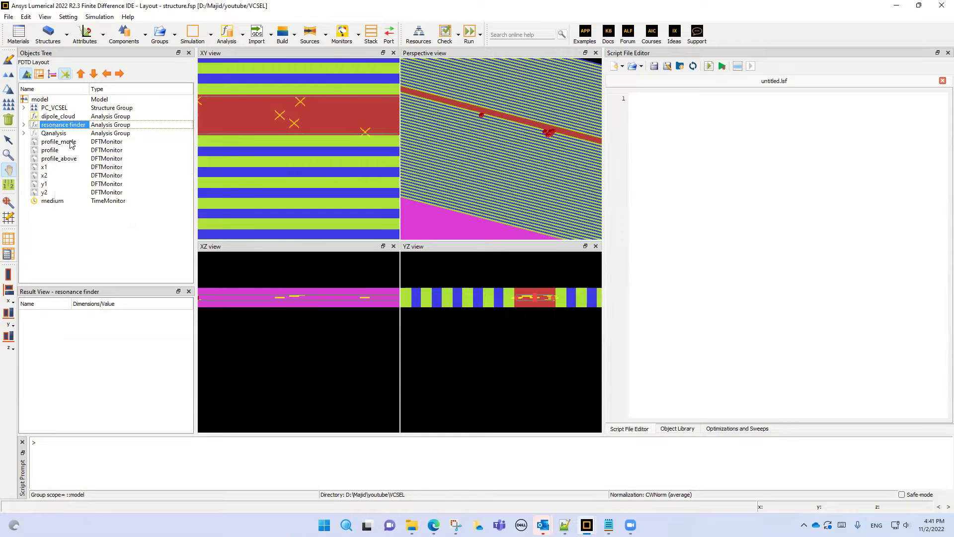
pyautogui.rightClick(51, 201)
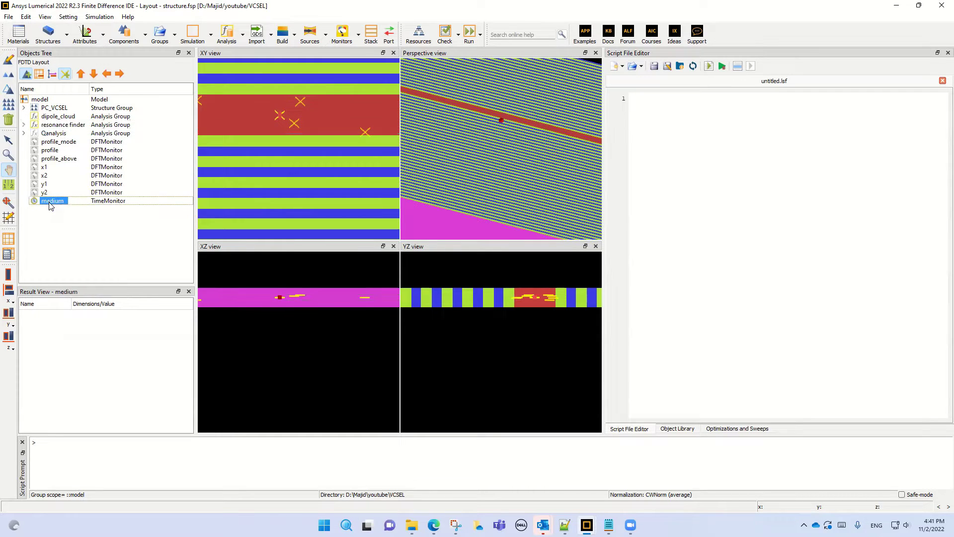
pyautogui.click(70, 219)
pyautogui.scroll(-3, 270, 122)
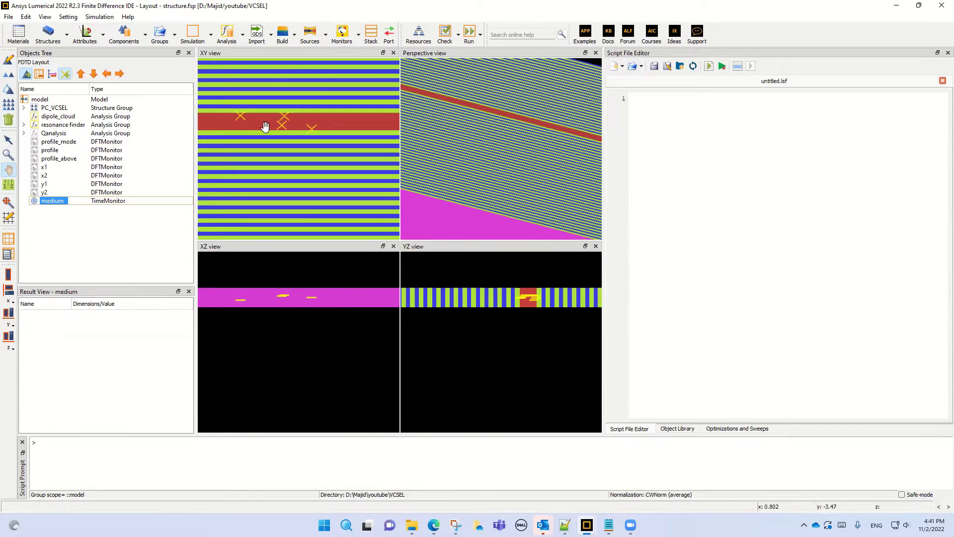
# Step: Expand resonance finder and inspect where time monitors t1 and t2 sit in the structure
pyautogui.click(24, 124)
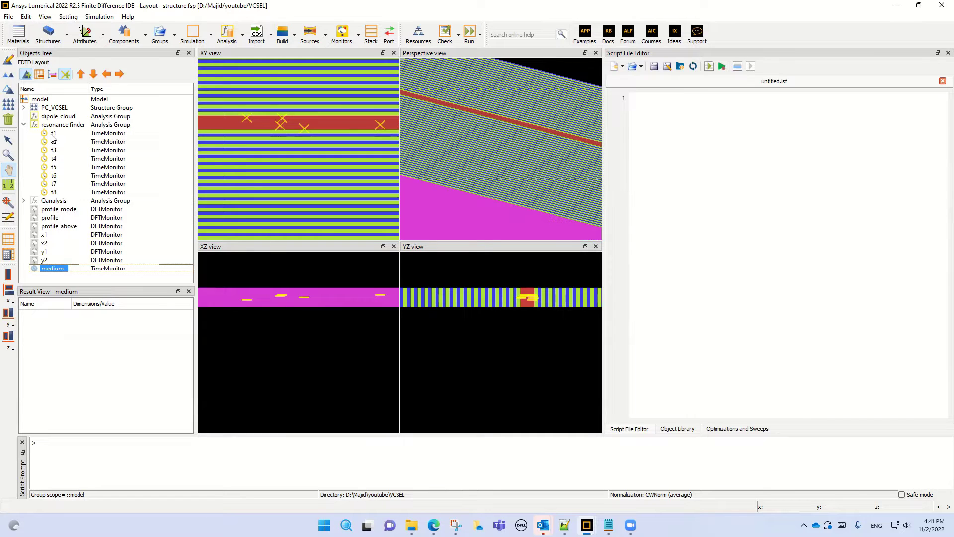
pyautogui.click(243, 36)
pyautogui.click(243, 40)
pyautogui.click(48, 134)
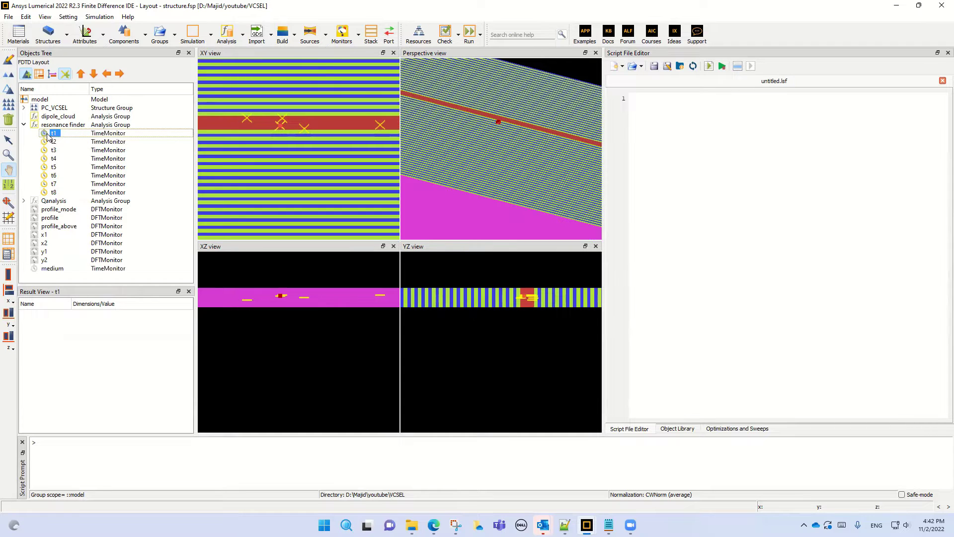
pyautogui.scroll(2, 273, 130)
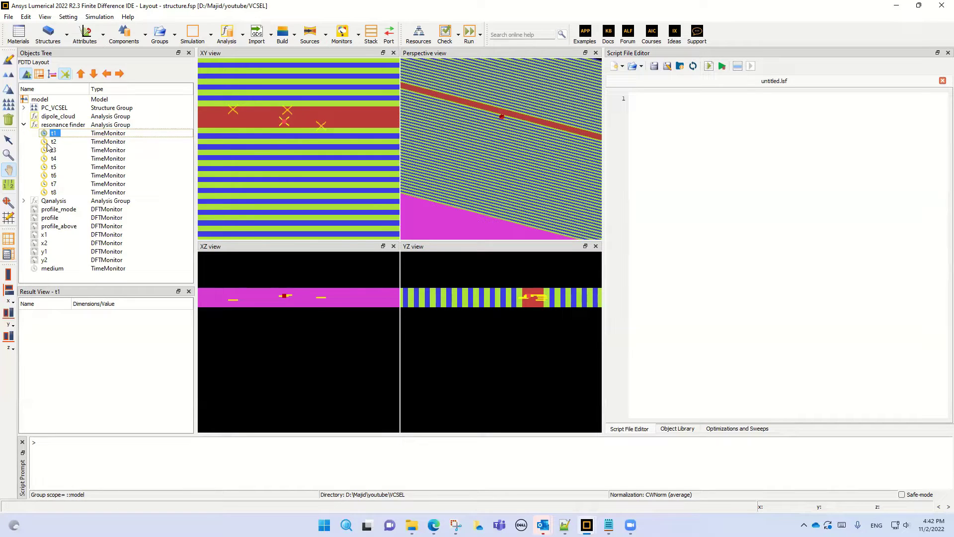
pyautogui.click(48, 142)
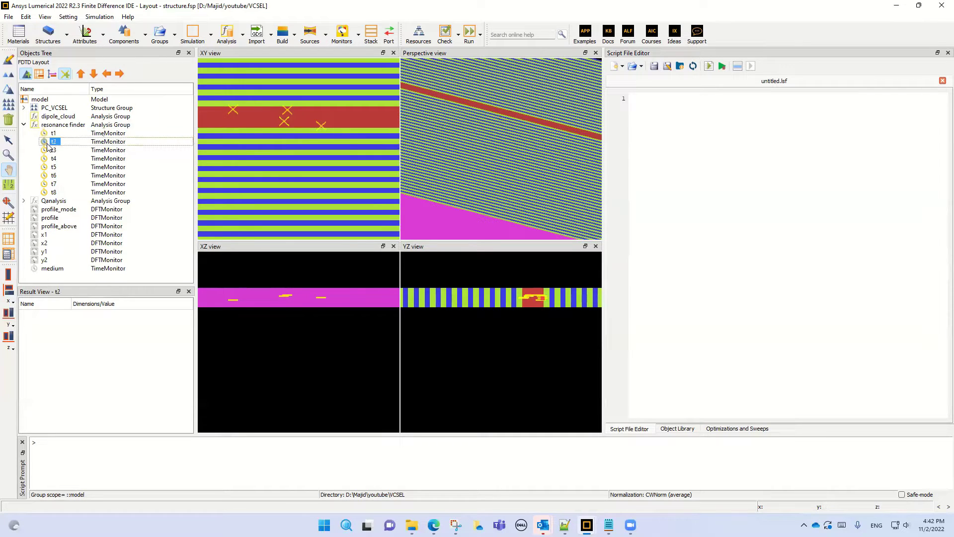
pyautogui.scroll(-1, 273, 143)
pyautogui.scroll(-2, 273, 142)
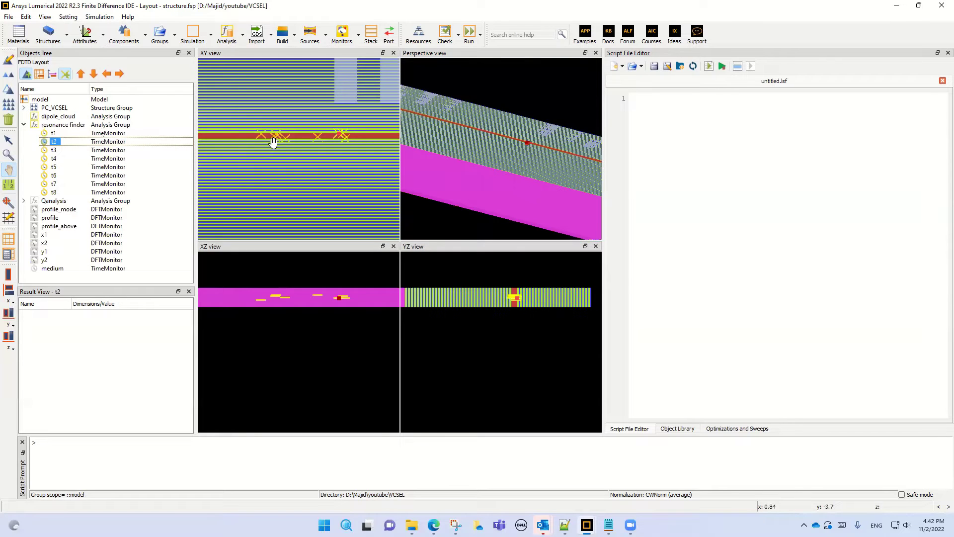
# Step: Inspect the positions of time monitors t3 through t7 along the red active layer
pyautogui.click(51, 151)
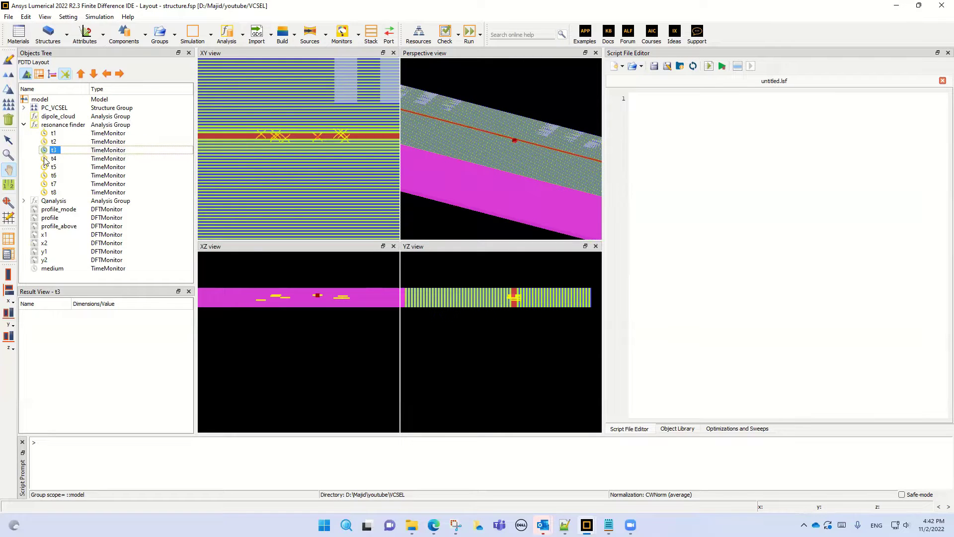
pyautogui.scroll(2, 308, 143)
pyautogui.click(54, 158)
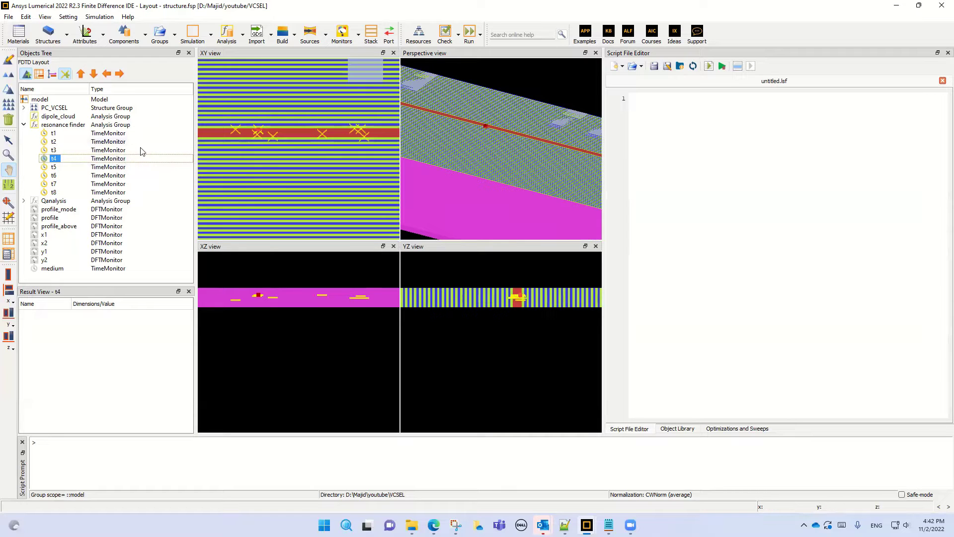
pyautogui.scroll(2, 248, 126)
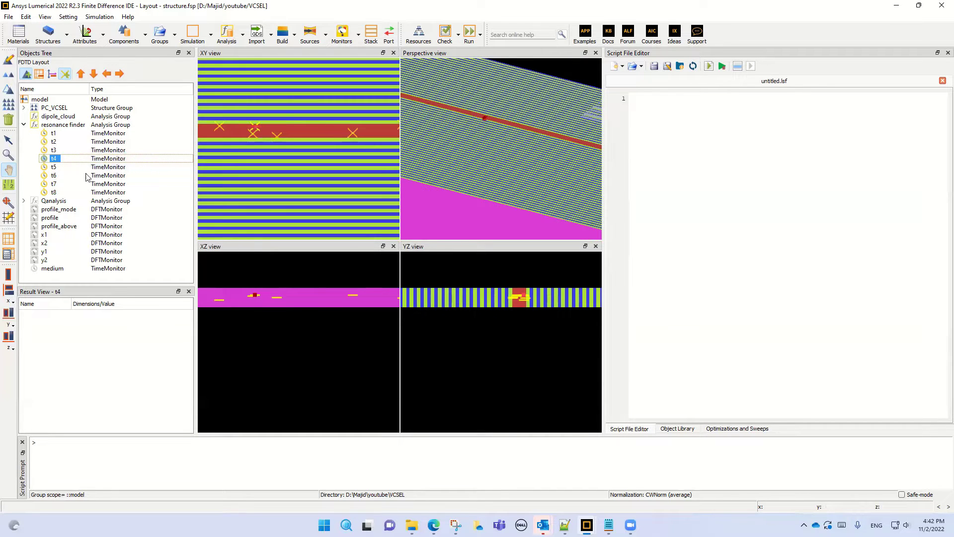
pyautogui.click(53, 168)
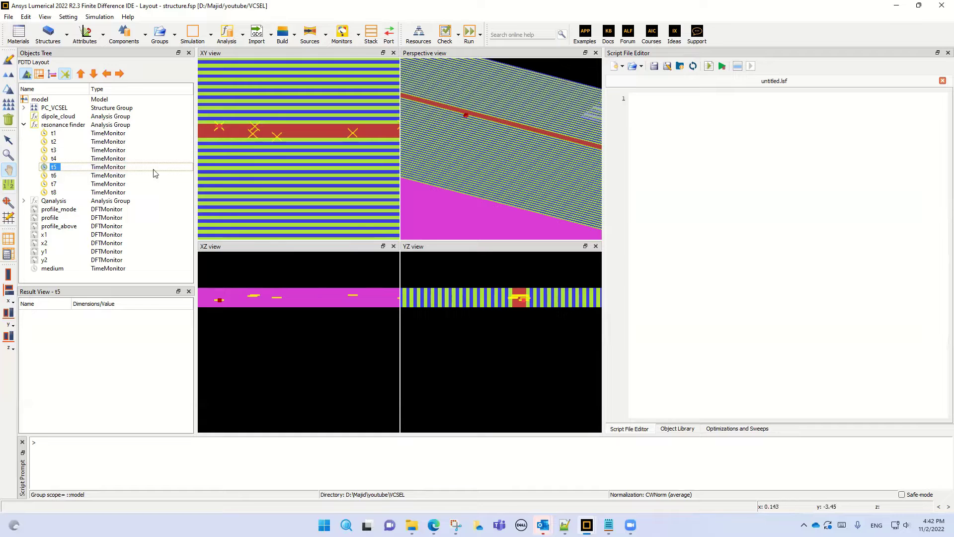
pyautogui.click(50, 176)
pyautogui.click(53, 184)
pyautogui.scroll(-2, 267, 151)
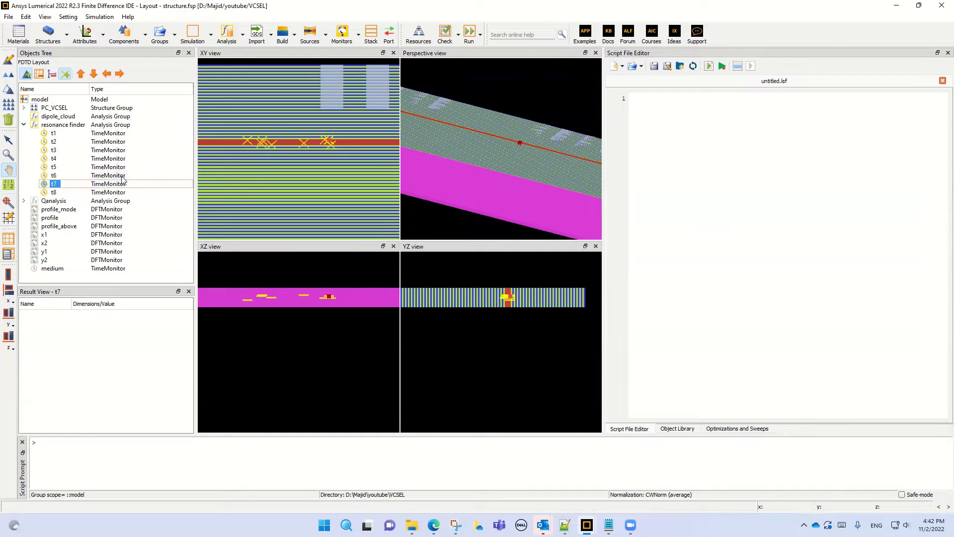
# Step: Collapse resonance finder and open it for editing to review its origin, t_start, span and nx, ny, nz variables
pyautogui.click(24, 126)
pyautogui.click(83, 126)
pyautogui.rightClick(82, 126)
pyautogui.click(99, 131)
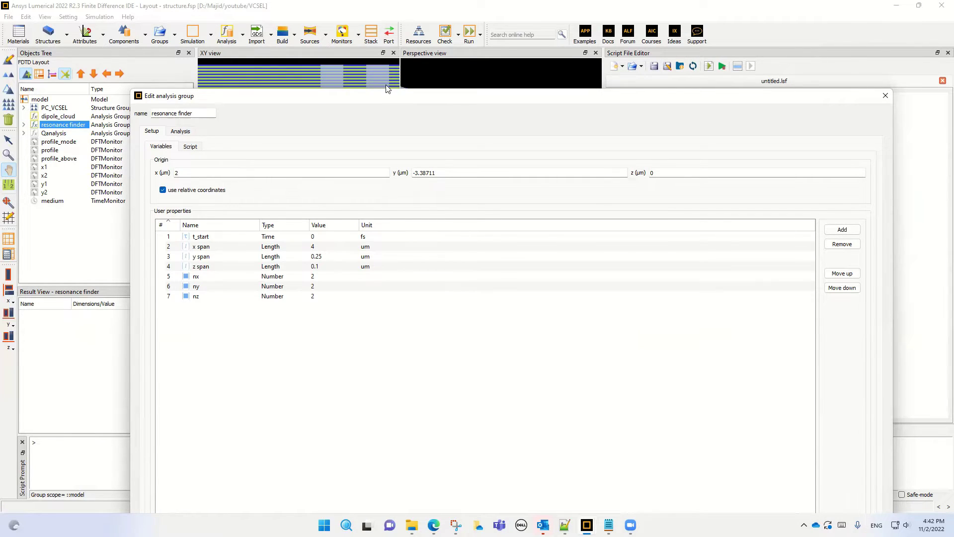
pyautogui.moveTo(390, 97); pyautogui.dragTo(343, 20)
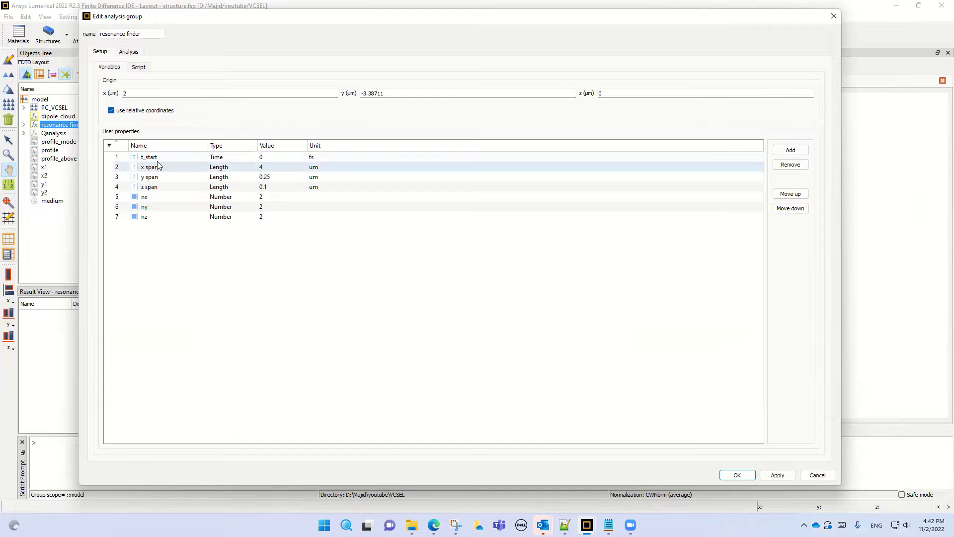
# Step: Read through the resonance finder's setup script, including the random seed and the loop that adds the time monitors
pyautogui.click(138, 67)
pyautogui.scroll(-3, 215, 172)
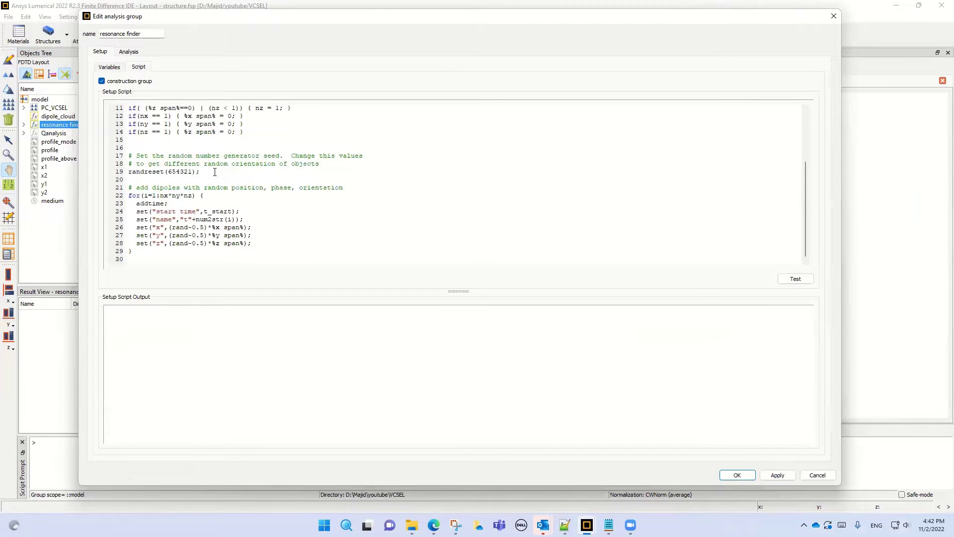
pyautogui.scroll(3, 150, 185)
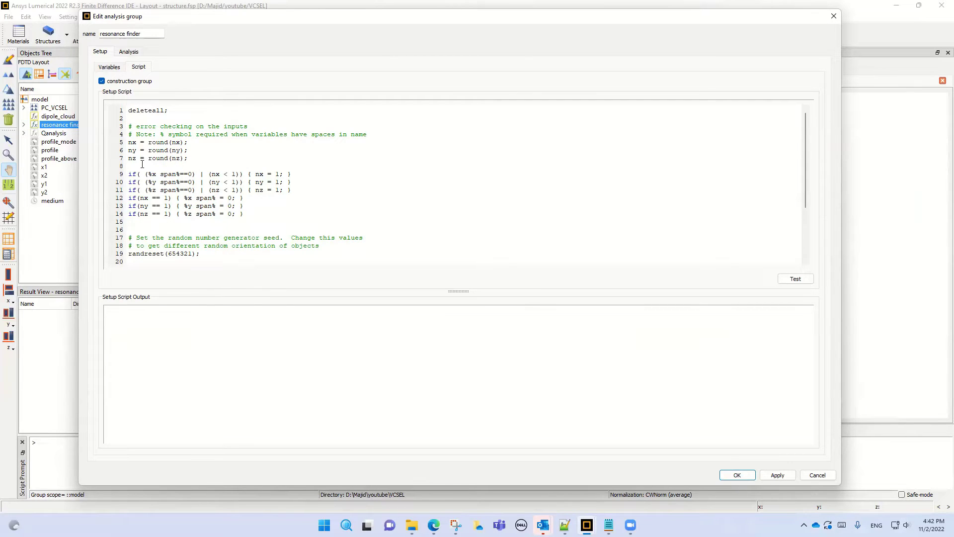
# Step: Close the resonance finder editor rejecting any changes, then disable the resonance finder group and enable Qanalysis instead
pyautogui.click(833, 18)
pyautogui.click(440, 271)
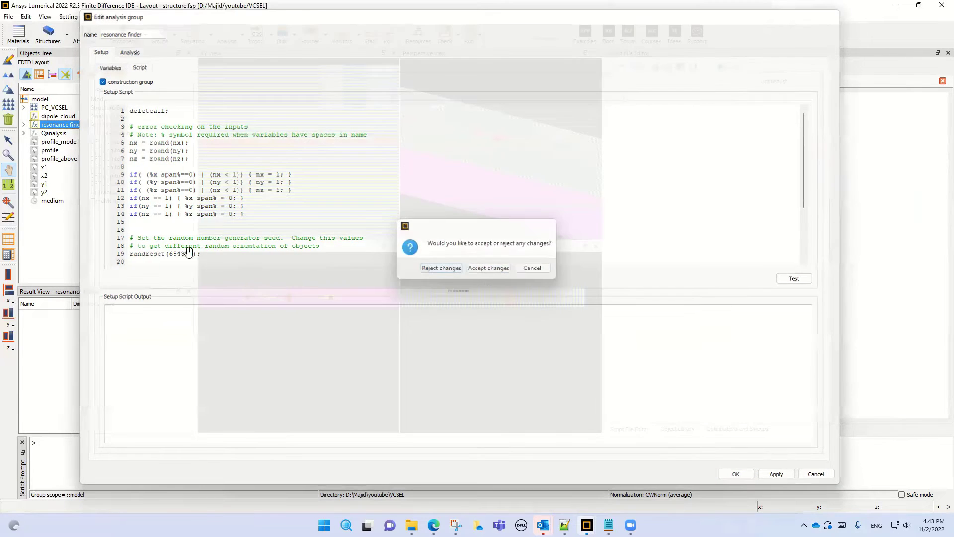
pyautogui.click(45, 135)
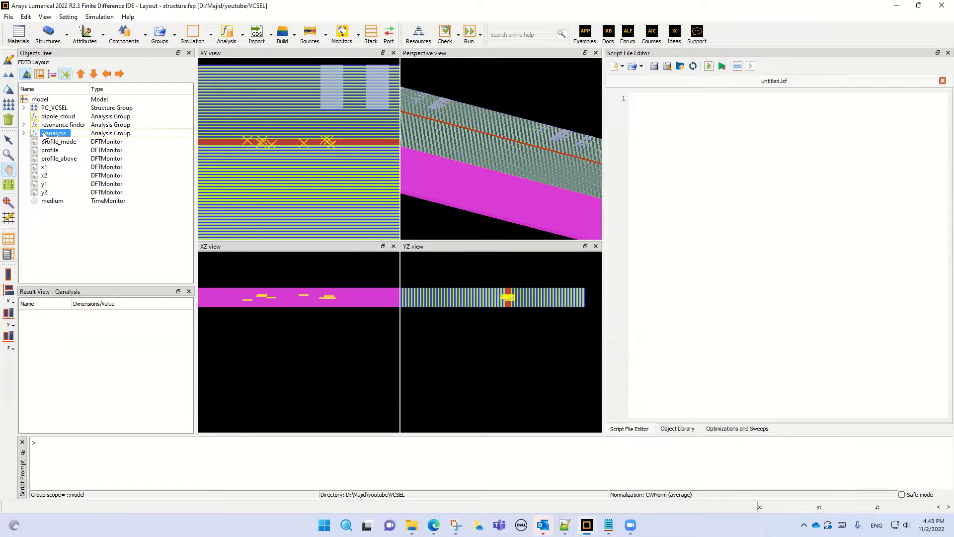
pyautogui.rightClick(46, 126)
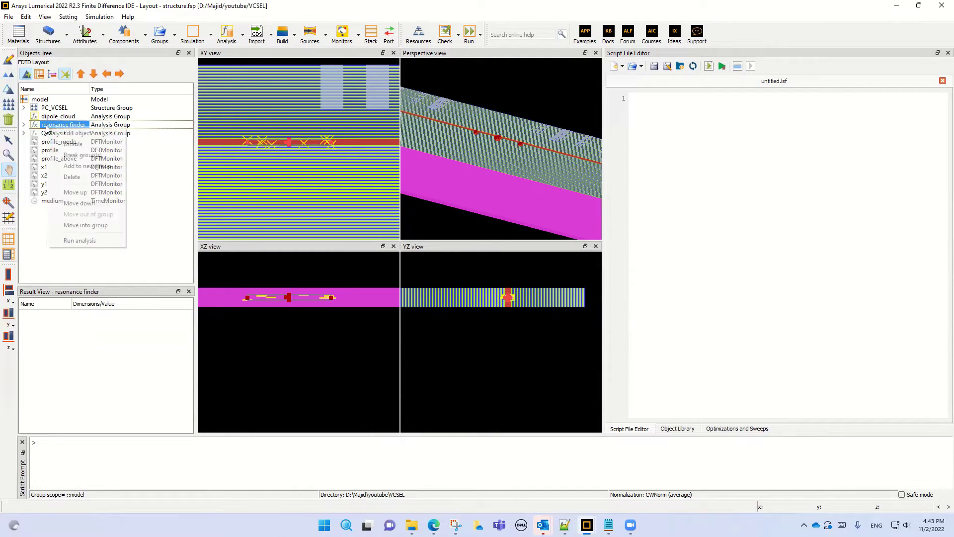
pyautogui.click(46, 127)
pyautogui.rightClick(45, 134)
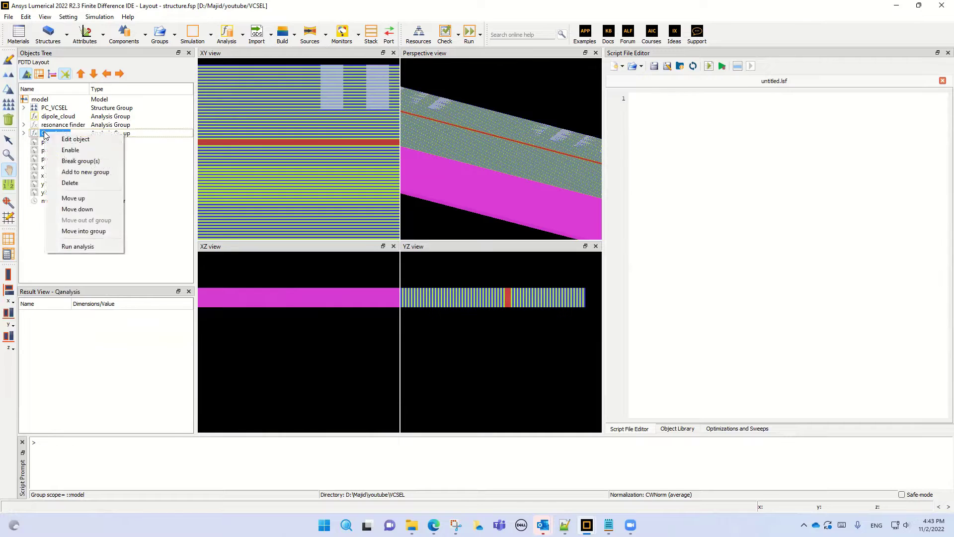
pyautogui.click(72, 150)
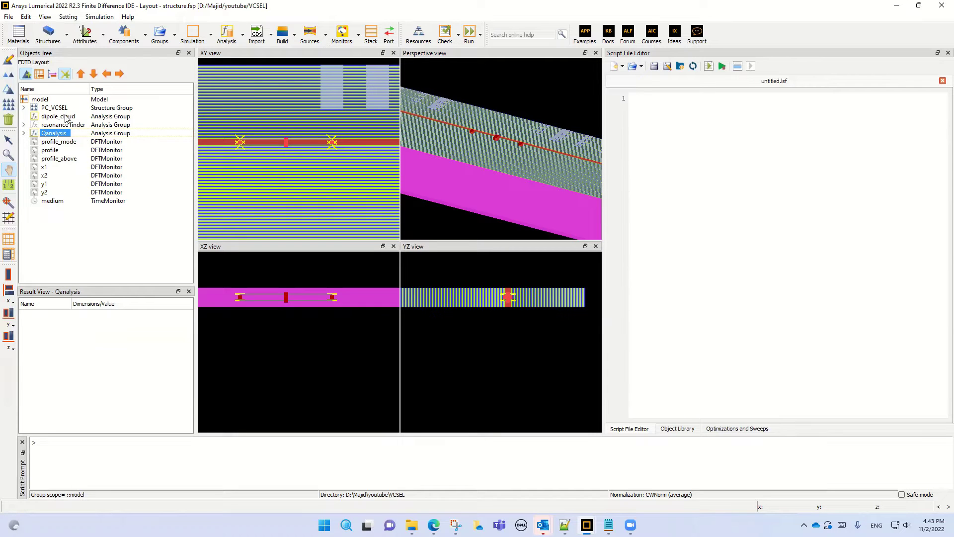
# Step: Expand Qanalysis and inspect where its time monitors t1 and t2 sit relative to the red active layer
pyautogui.click(242, 39)
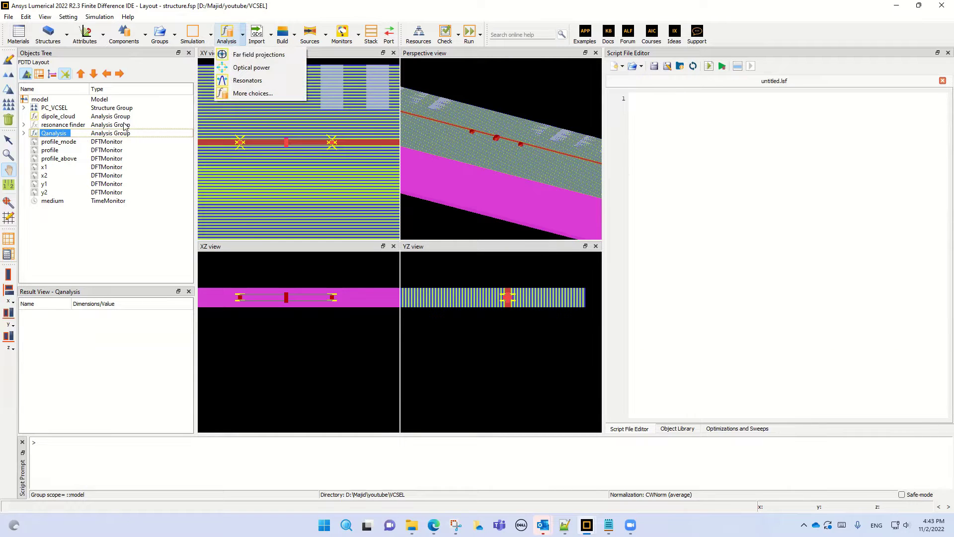
pyautogui.click(23, 134)
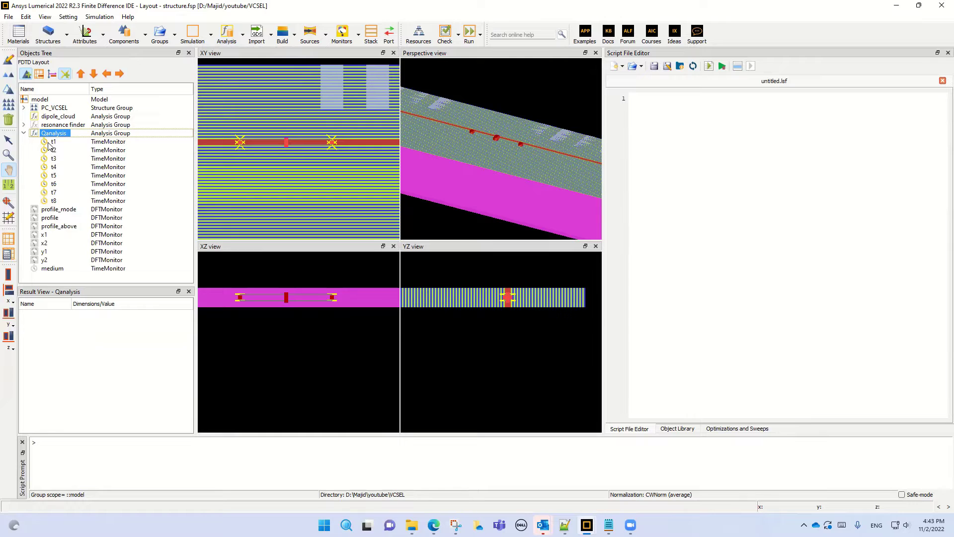
pyautogui.click(50, 142)
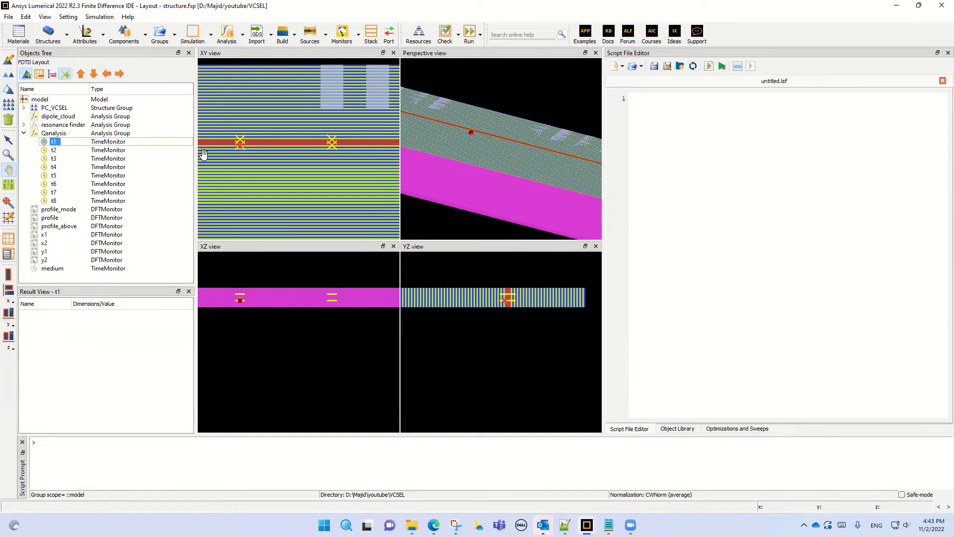
pyautogui.scroll(5, 238, 146)
pyautogui.scroll(-2, 247, 155)
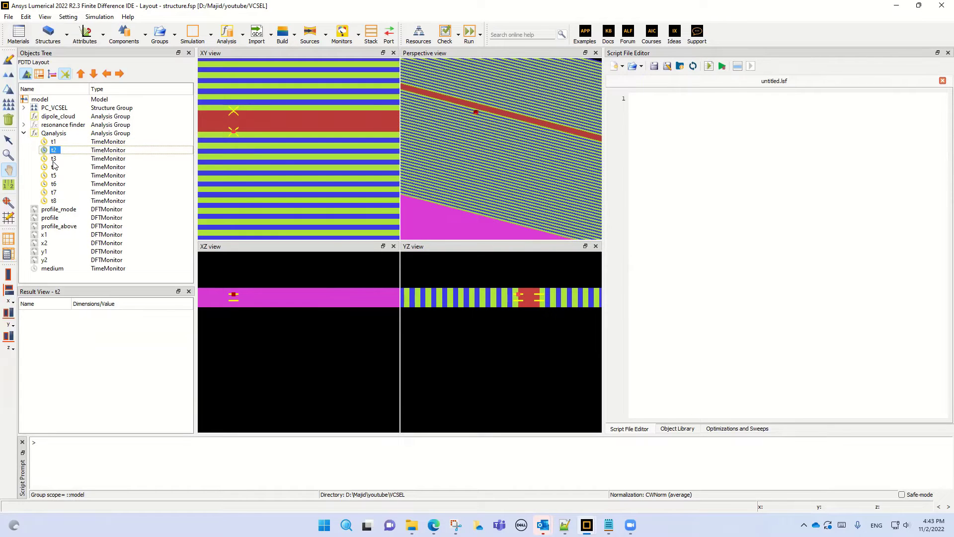
# Step: Open Qanalysis for editing to review its setup variables, analysis parameters and the spectrum and Q results, rejecting any changes on closing
pyautogui.click(58, 135)
pyautogui.rightClick(60, 135)
pyautogui.click(79, 141)
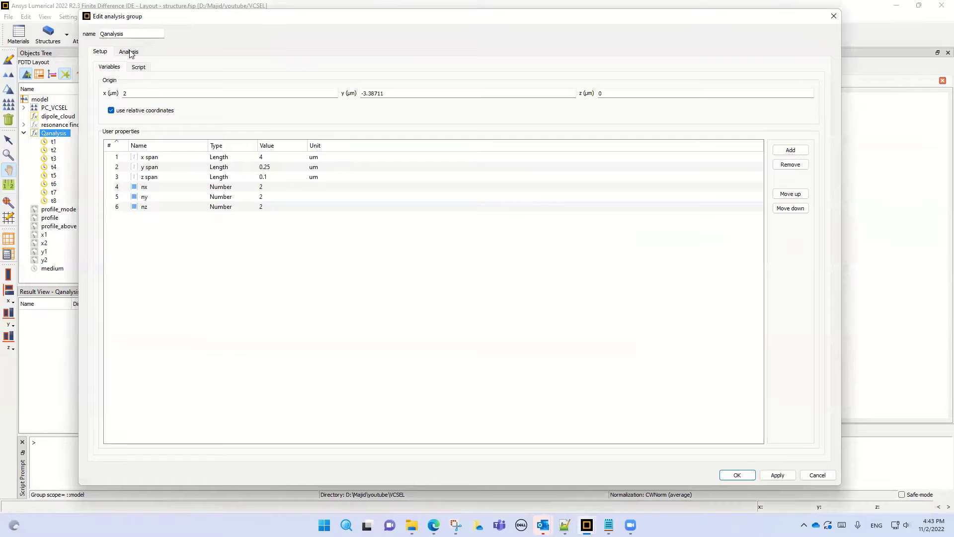
pyautogui.click(129, 52)
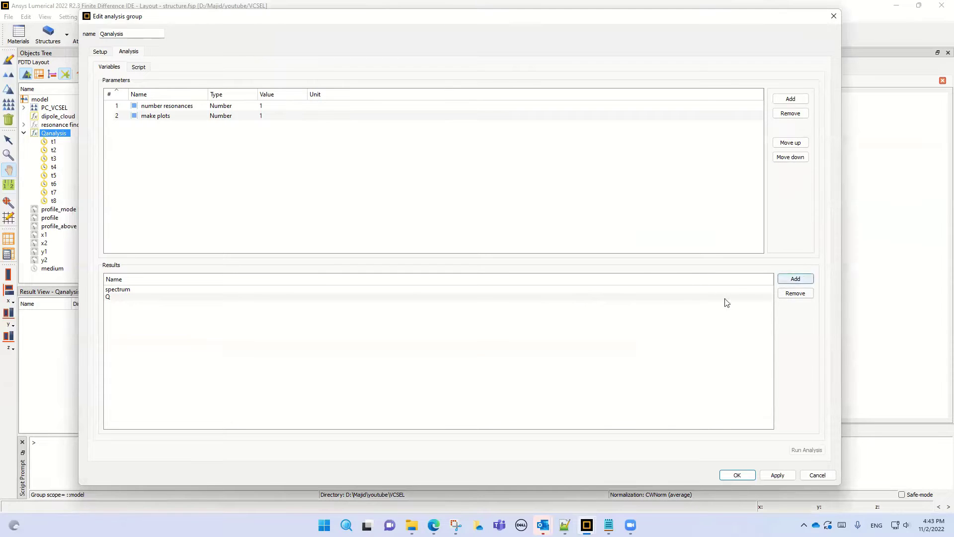
pyautogui.click(117, 295)
pyautogui.click(116, 290)
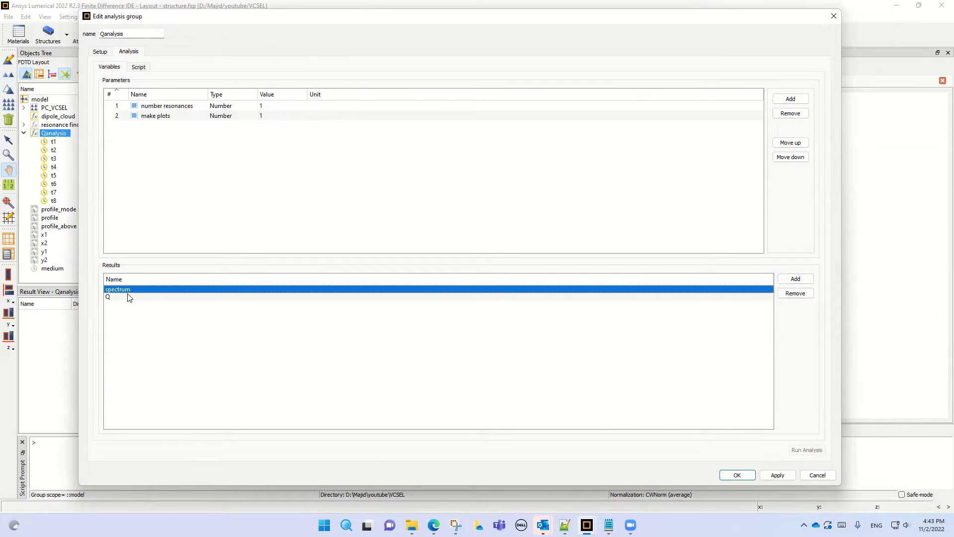
pyautogui.click(118, 298)
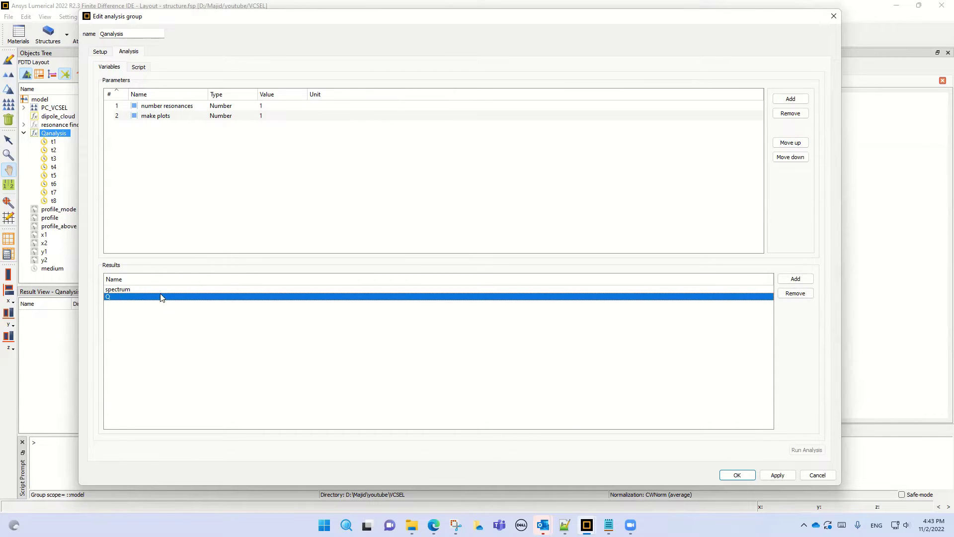
pyautogui.click(834, 16)
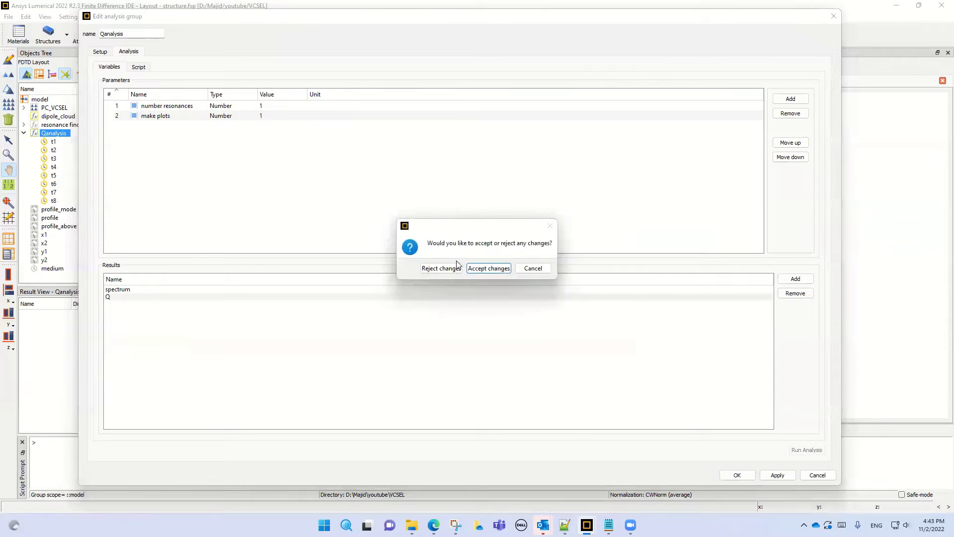
pyautogui.click(441, 265)
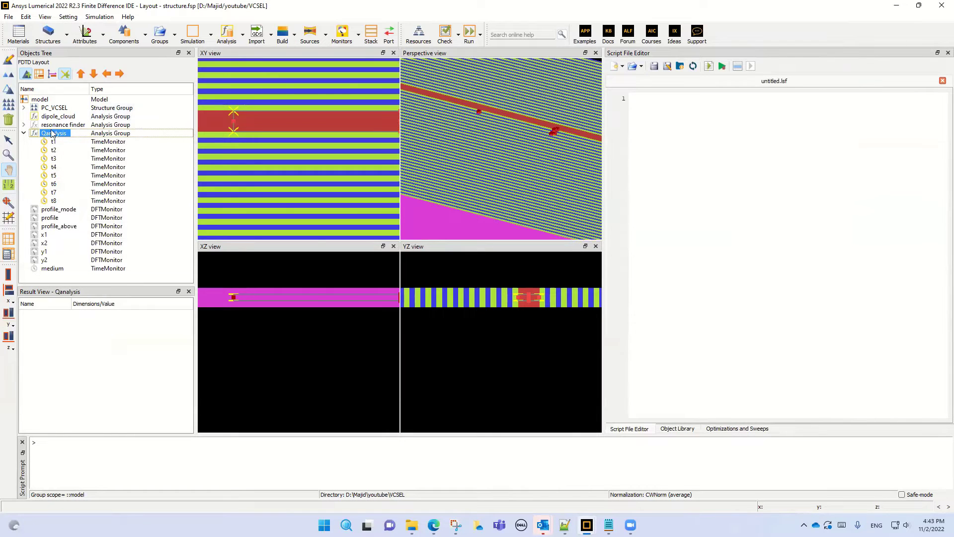
# Step: Collapse and disable the Qanalysis group, and enable the profile_mode monitor to view its extent across the whole structure
pyautogui.click(24, 133)
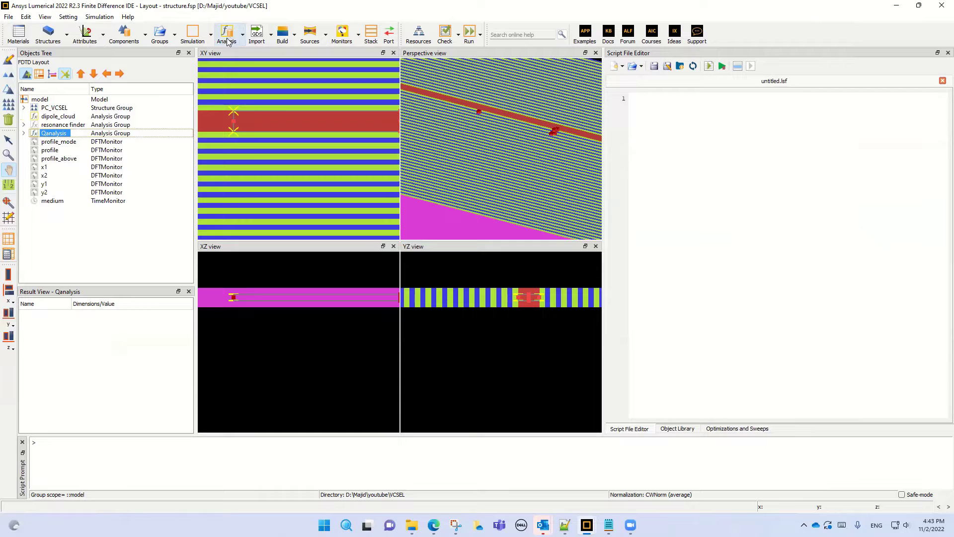
pyautogui.rightClick(49, 135)
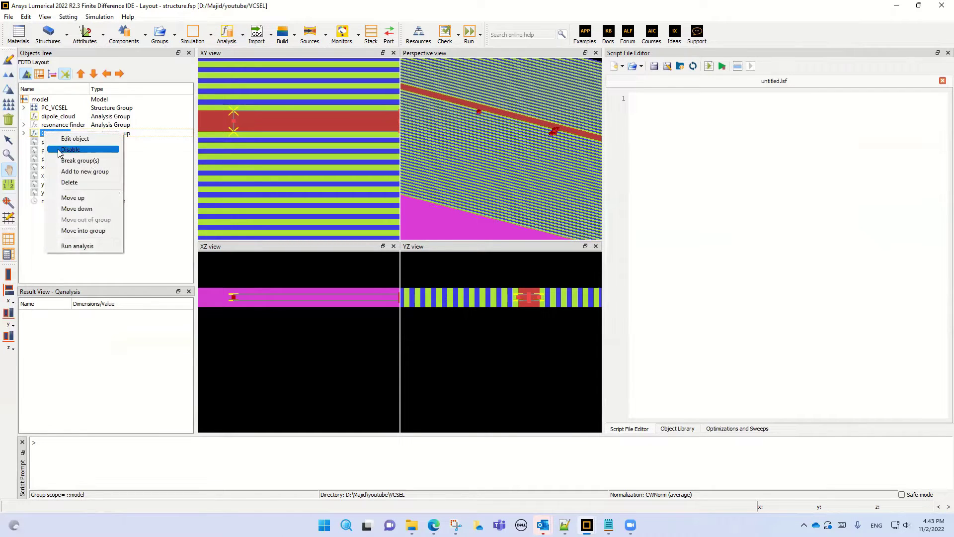
pyautogui.click(48, 143)
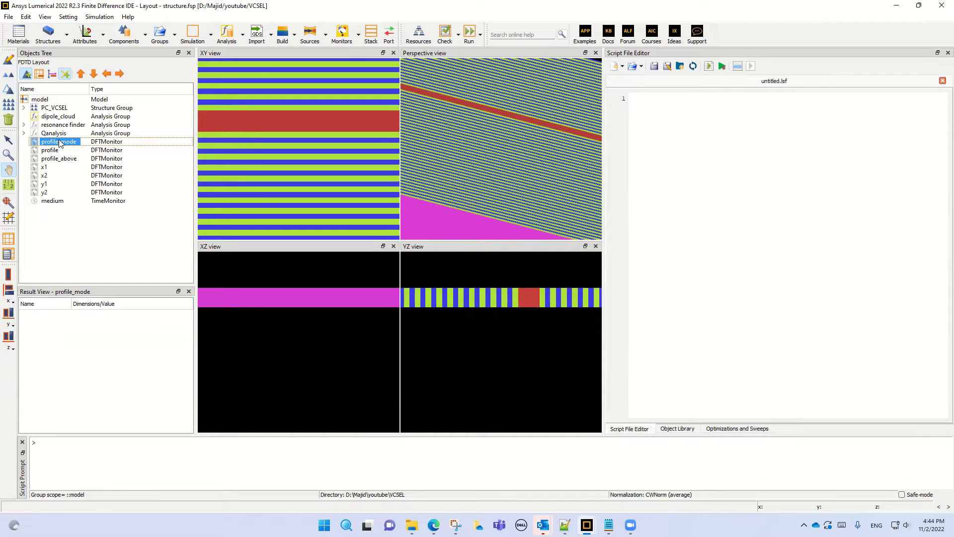
pyautogui.rightClick(61, 144)
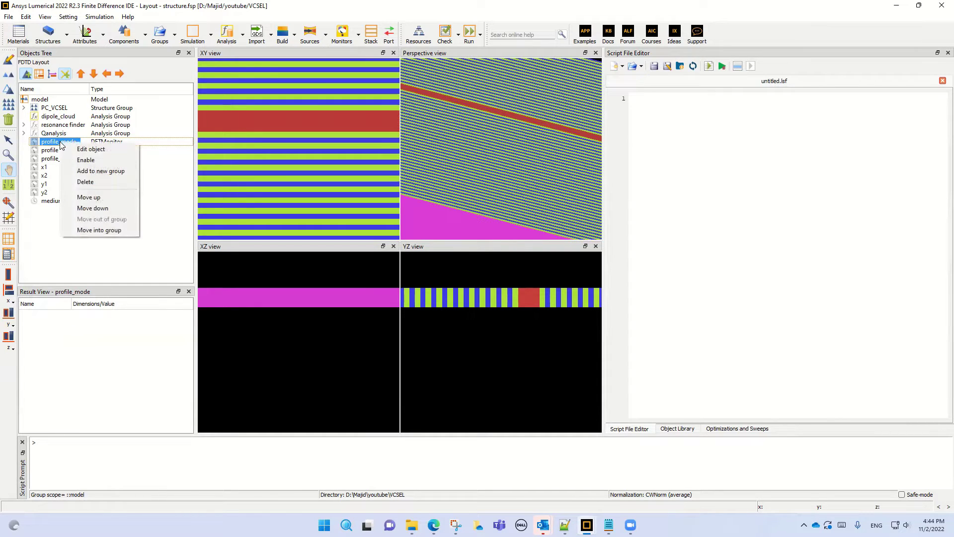
pyautogui.click(84, 161)
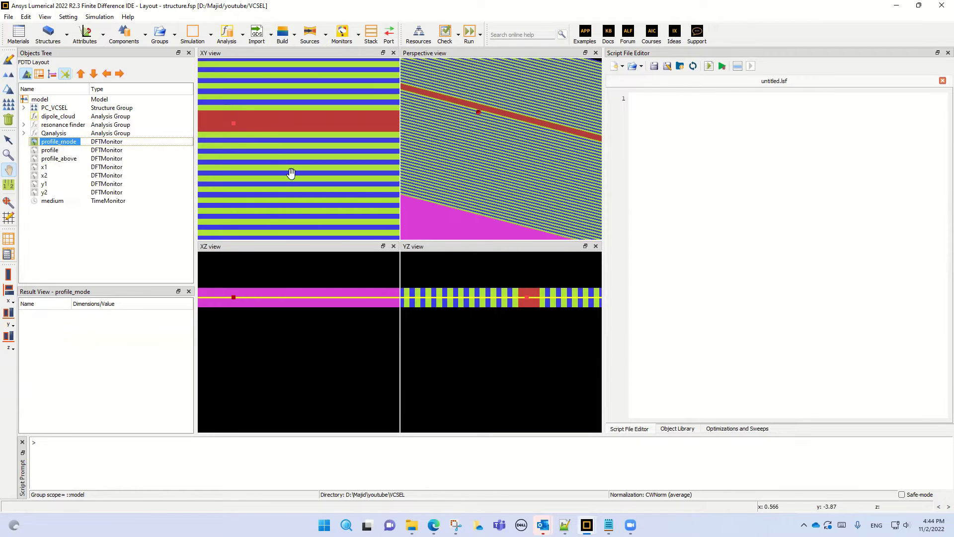
pyautogui.scroll(-5, 280, 213)
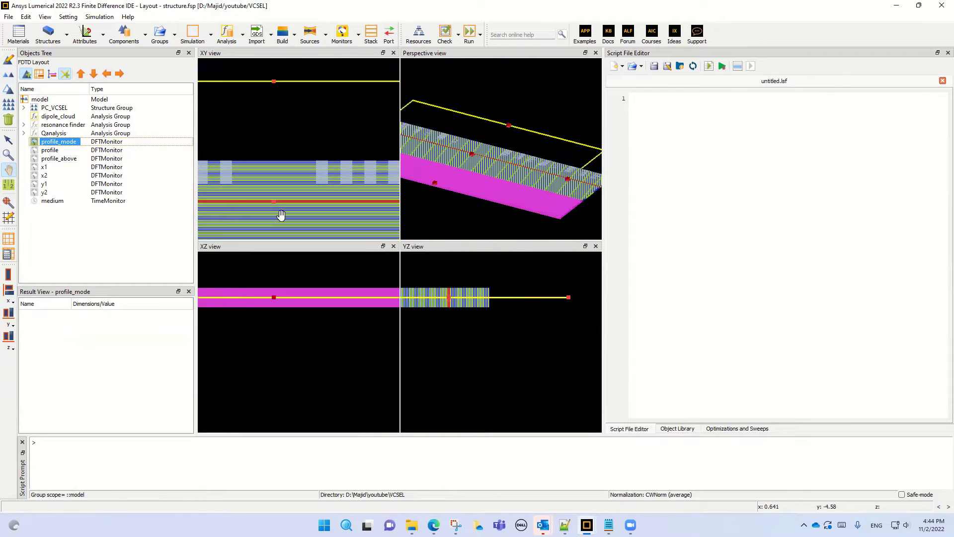
pyautogui.scroll(-6, 280, 214)
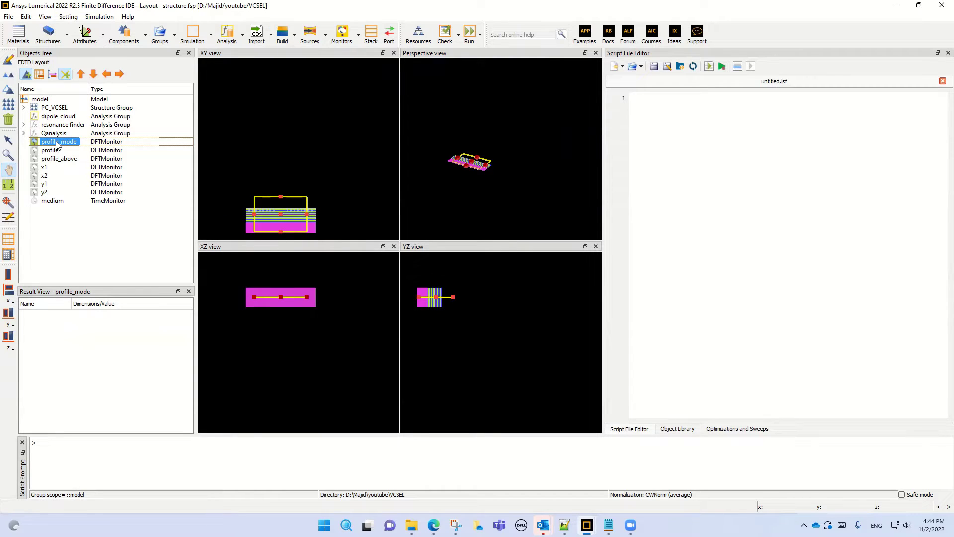
# Step: Open profile_mode for editing and review its wavelength settings, geometry and time apodization options
pyautogui.rightClick(58, 144)
pyautogui.click(77, 150)
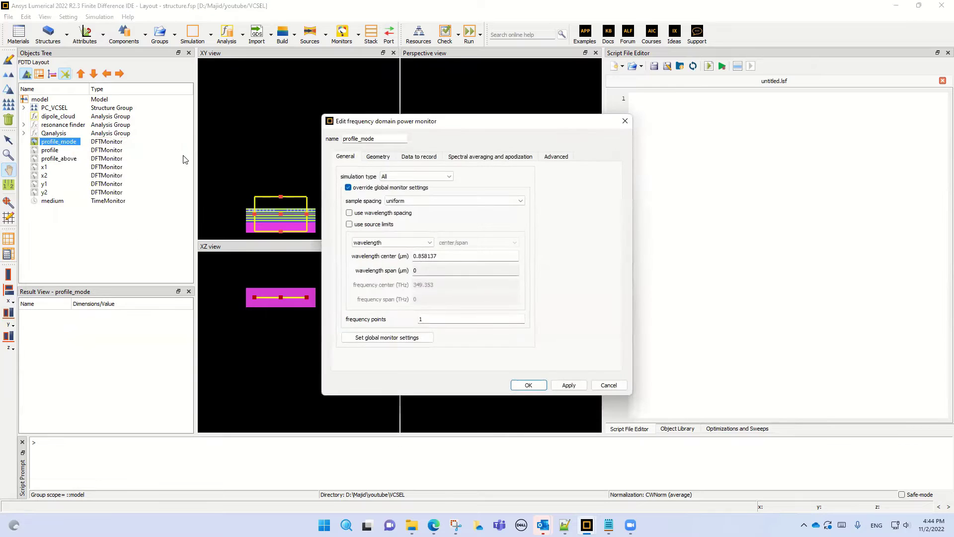
pyautogui.click(376, 157)
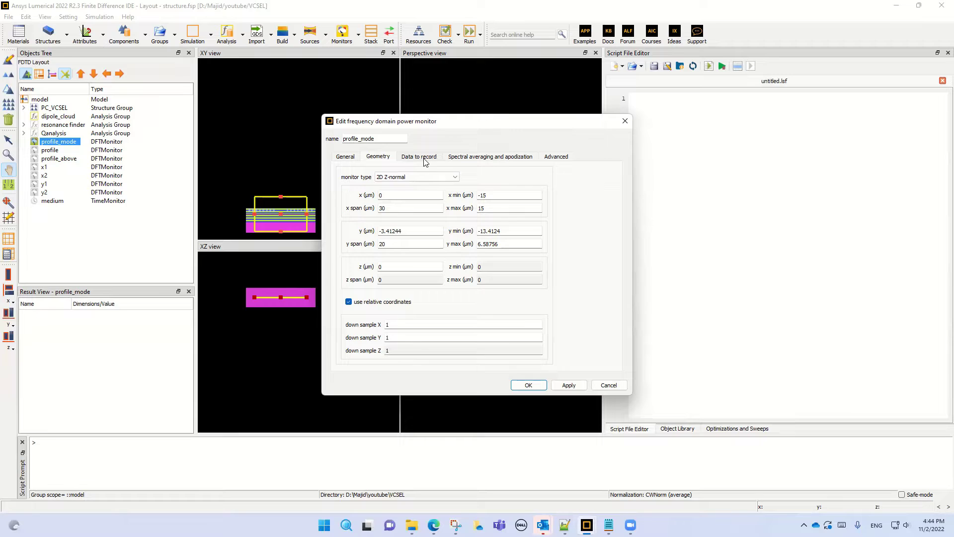
pyautogui.click(471, 160)
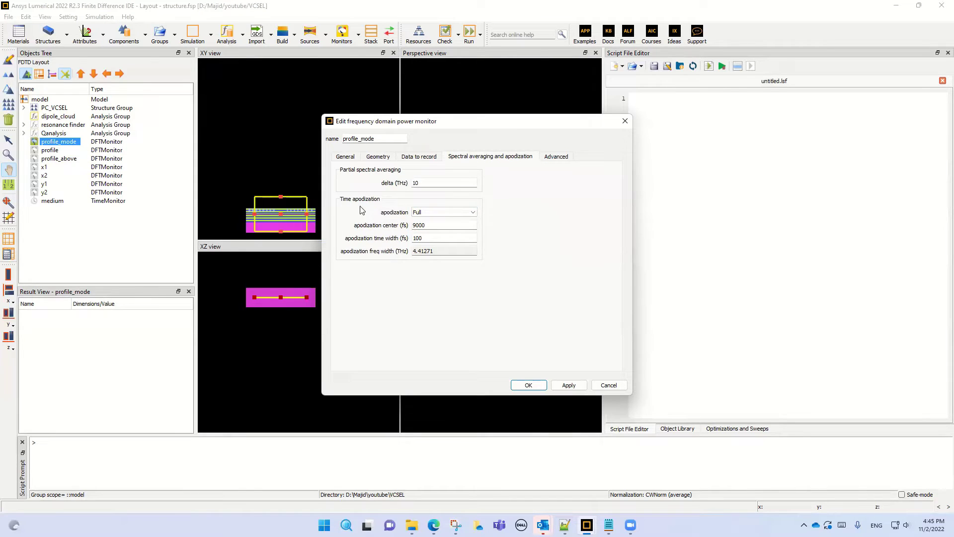
# Step: Switch to the Ansys article on time apodization in Microsoft Edge and read its introduction, highlighting the title and what apodization excludes
pyautogui.moveTo(456, 525)
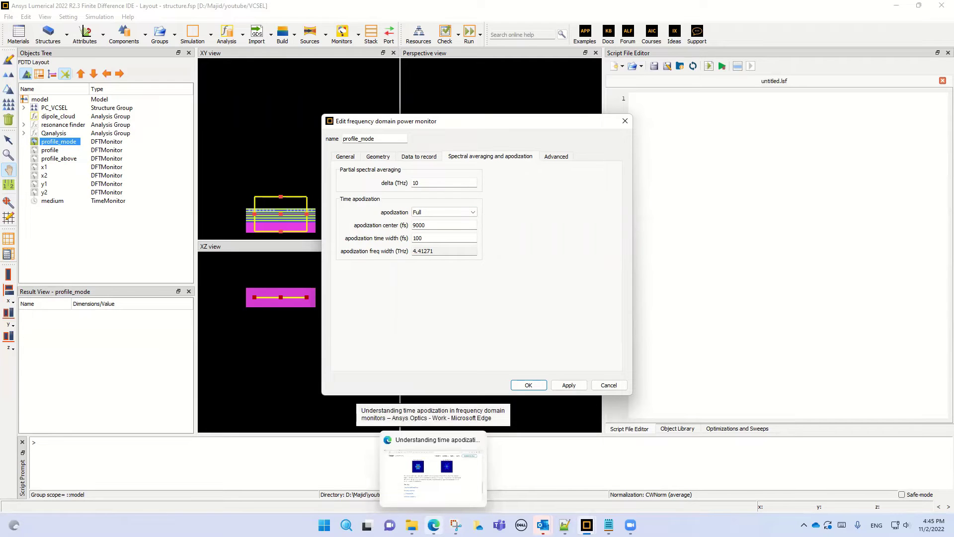
pyautogui.click(431, 499)
pyautogui.scroll(5, 417, 343)
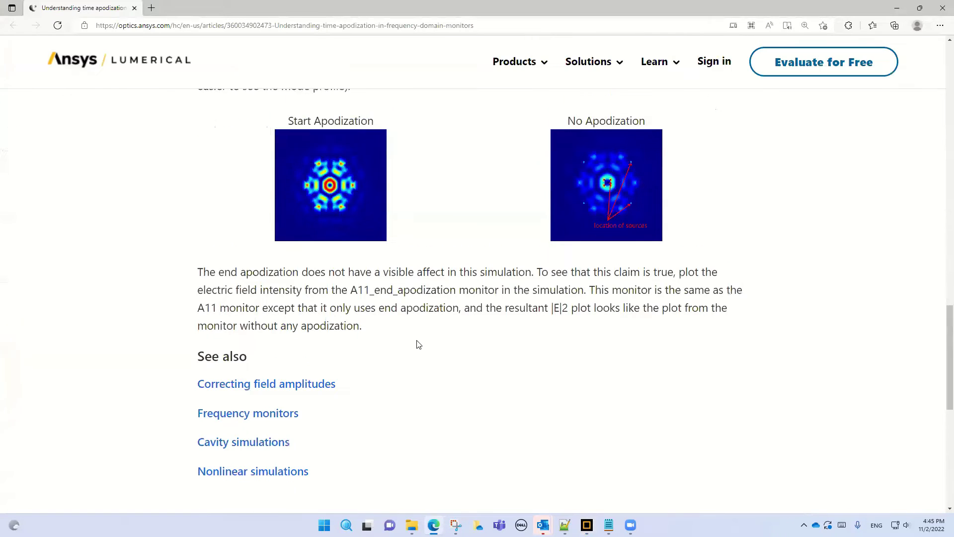
pyautogui.scroll(8, 430, 313)
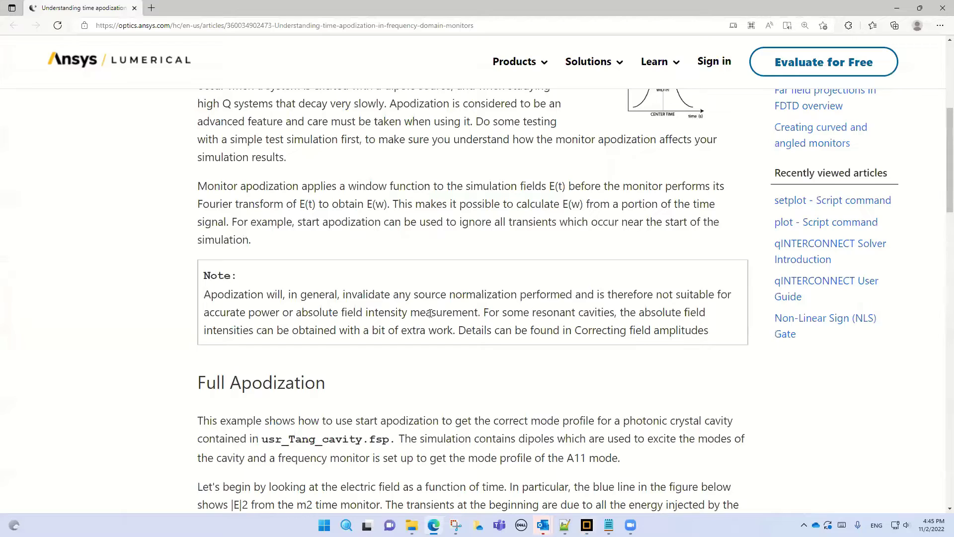
pyautogui.scroll(6, 430, 313)
pyautogui.moveTo(368, 316); pyautogui.dragTo(526, 331)
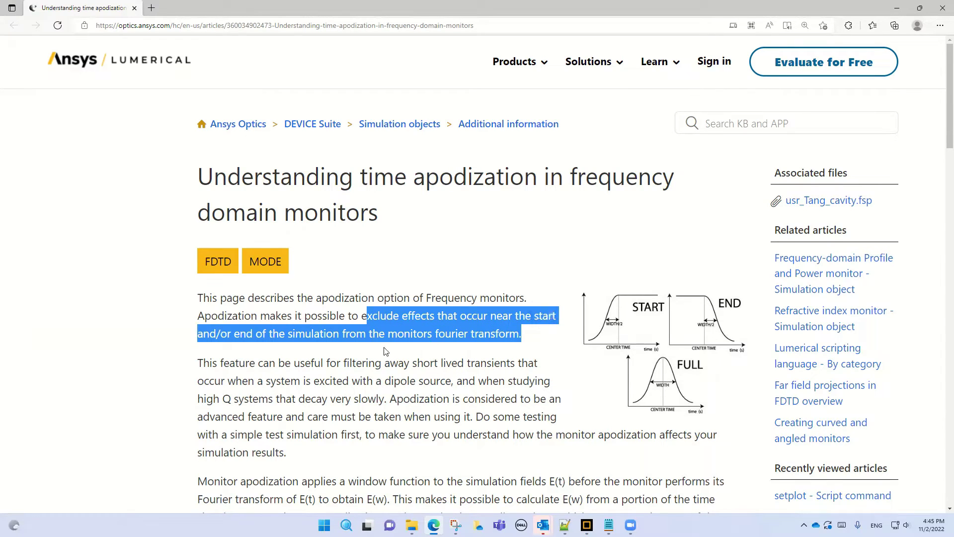
pyautogui.moveTo(352, 173); pyautogui.dragTo(505, 198)
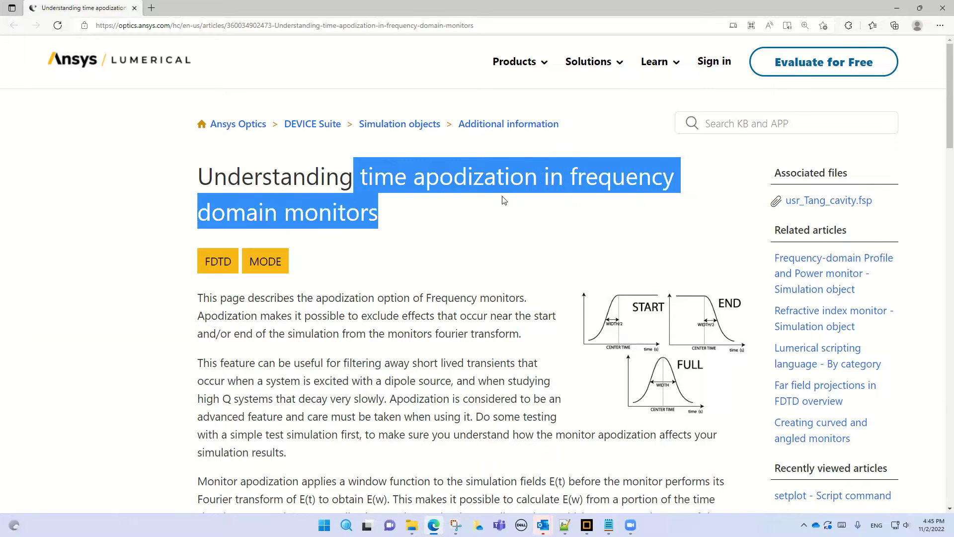
# Step: Study the start, end and full apodization diagrams and the Full Apodization example with its time signal and window function plot
pyautogui.scroll(-1, 553, 307)
pyautogui.scroll(-2, 553, 306)
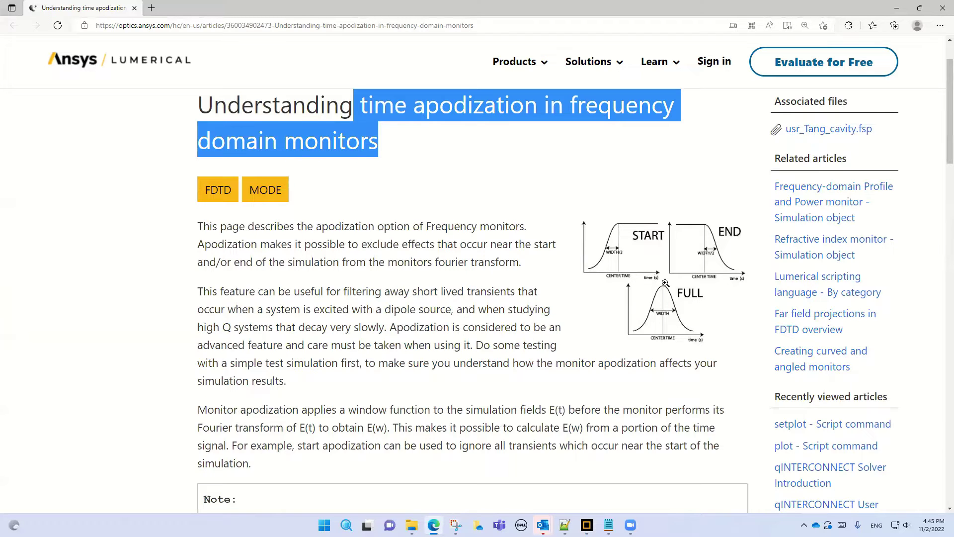
pyautogui.scroll(-3, 593, 344)
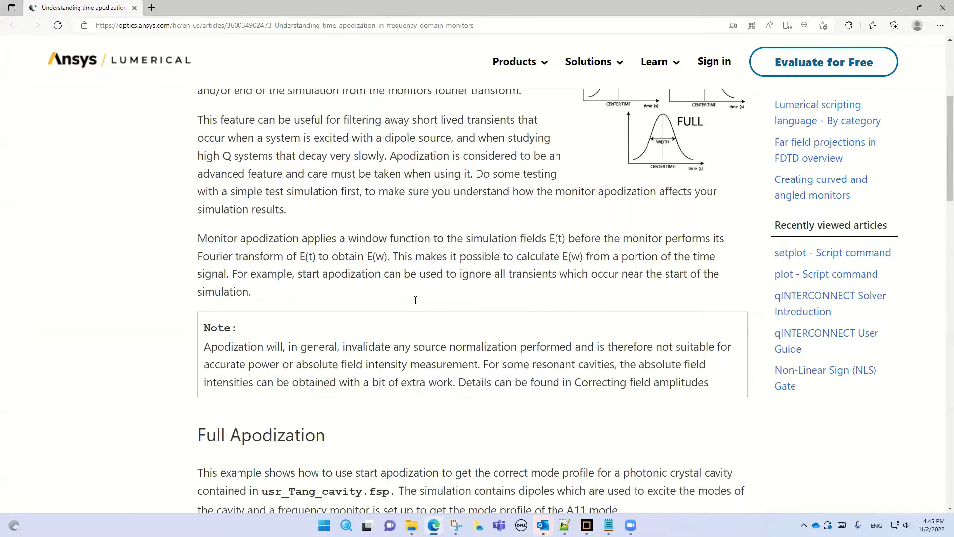
pyautogui.scroll(-5, 416, 300)
pyautogui.moveTo(200, 177); pyautogui.dragTo(341, 180)
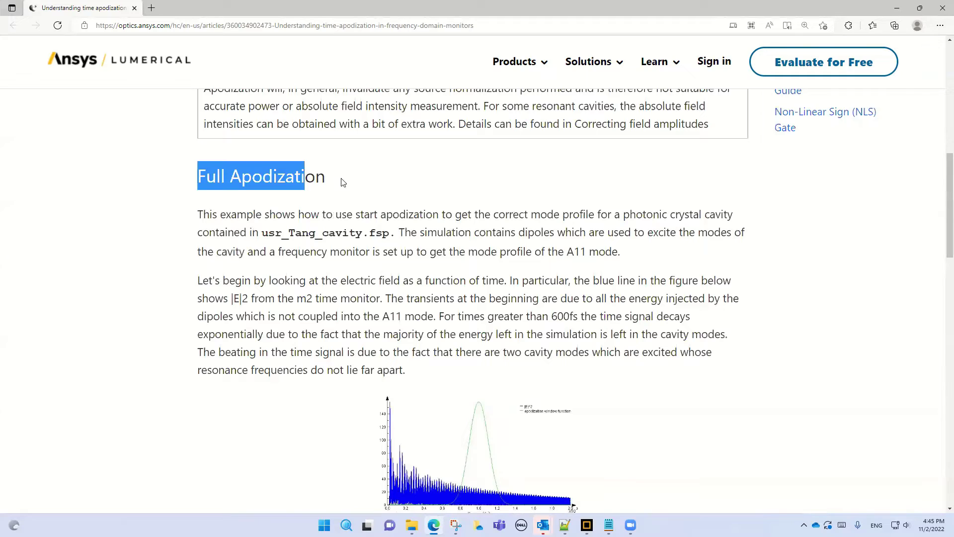
pyautogui.scroll(-4, 367, 266)
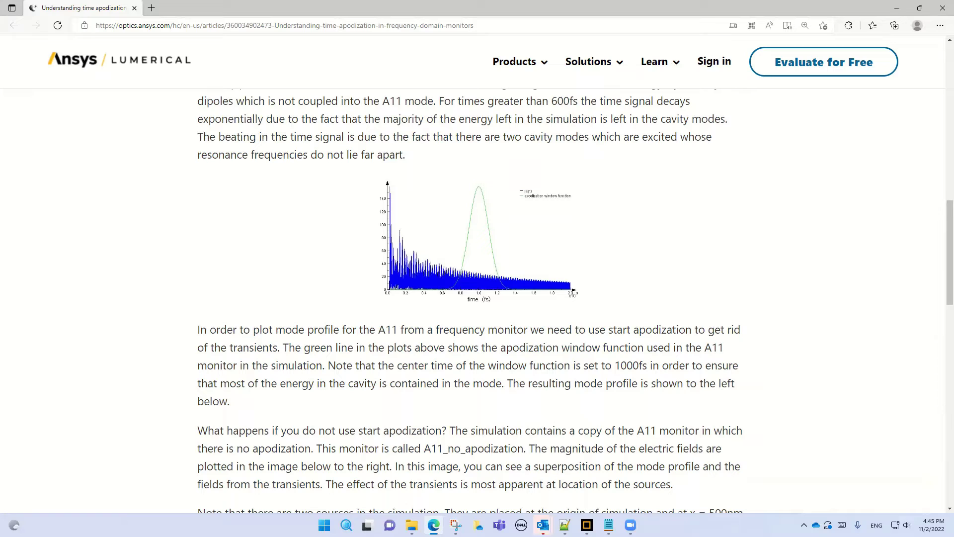
pyautogui.moveTo(587, 524)
pyautogui.scroll(12, 499, 319)
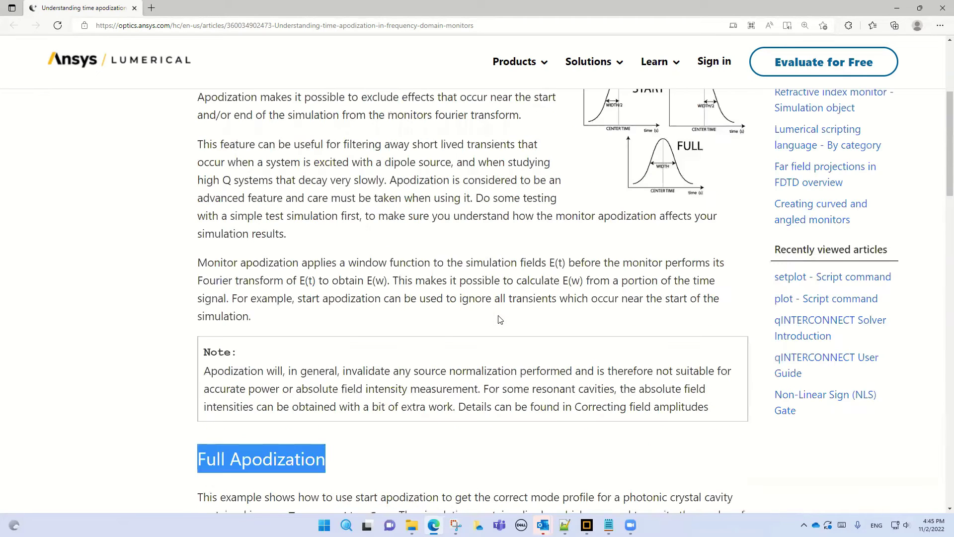
# Step: Read the rest of the apodization article, comparing the Start Apodization and No Apodization mode profiles and locating the associated usr_Tang_cavity.fsp file
pyautogui.scroll(2, 660, 274)
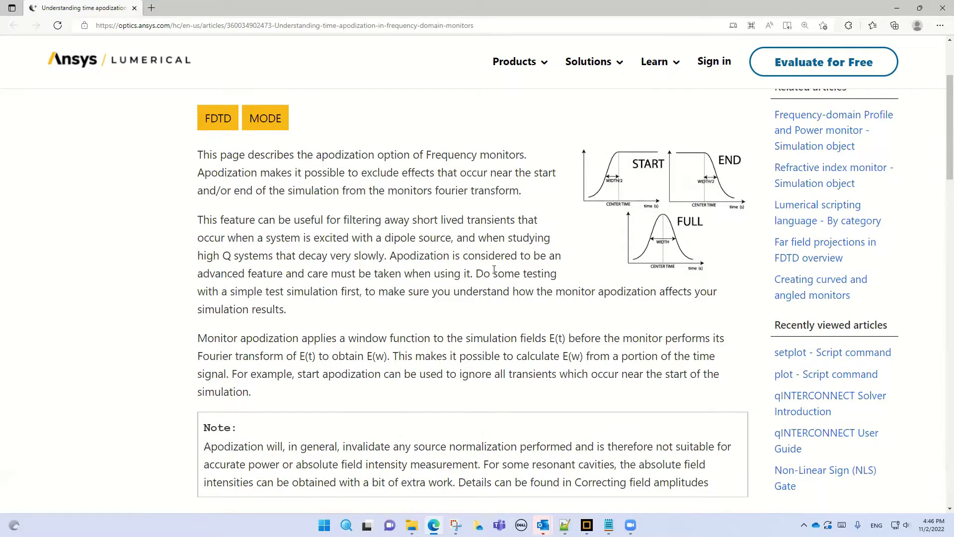
pyautogui.scroll(-7, 346, 294)
pyautogui.scroll(-10, 346, 298)
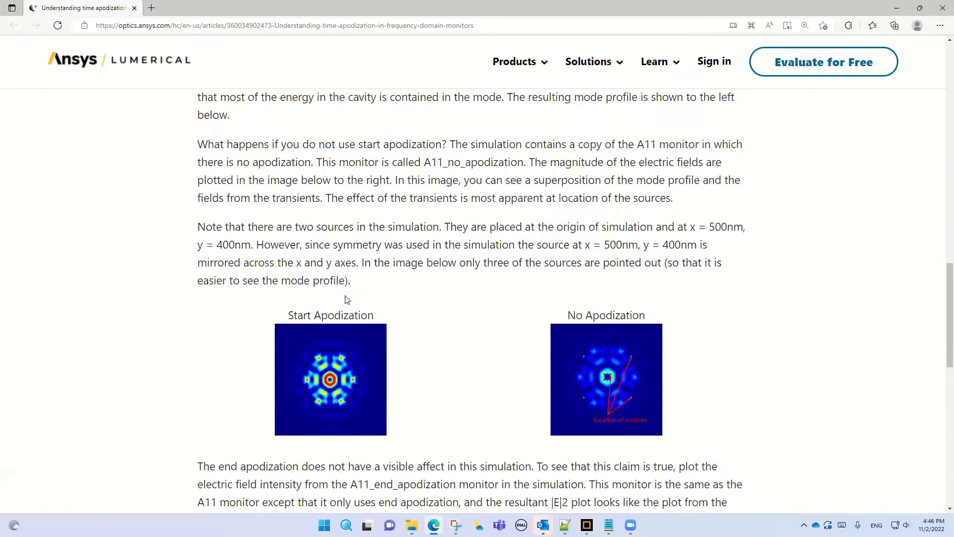
pyautogui.scroll(-2, 345, 296)
pyautogui.scroll(4, 464, 304)
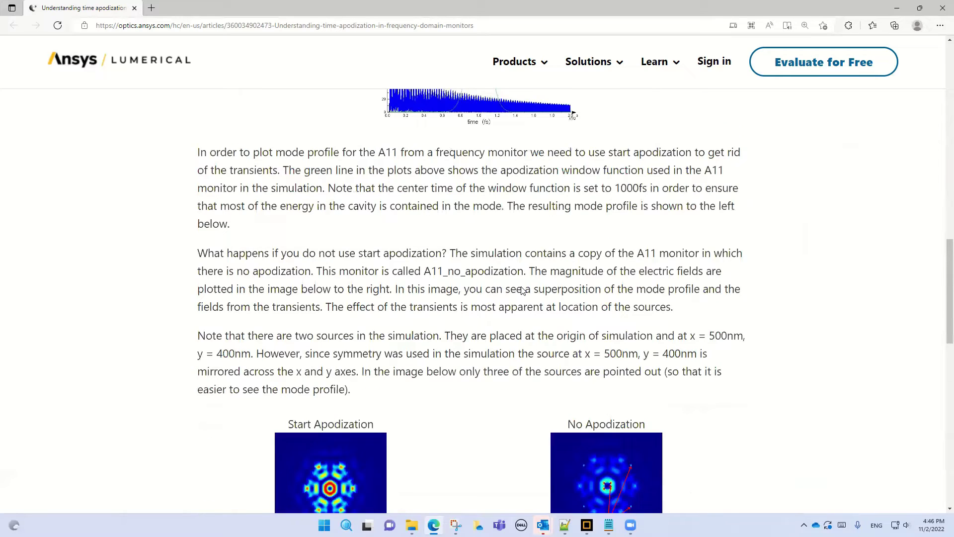
pyautogui.scroll(10, 810, 182)
pyautogui.scroll(7, 831, 205)
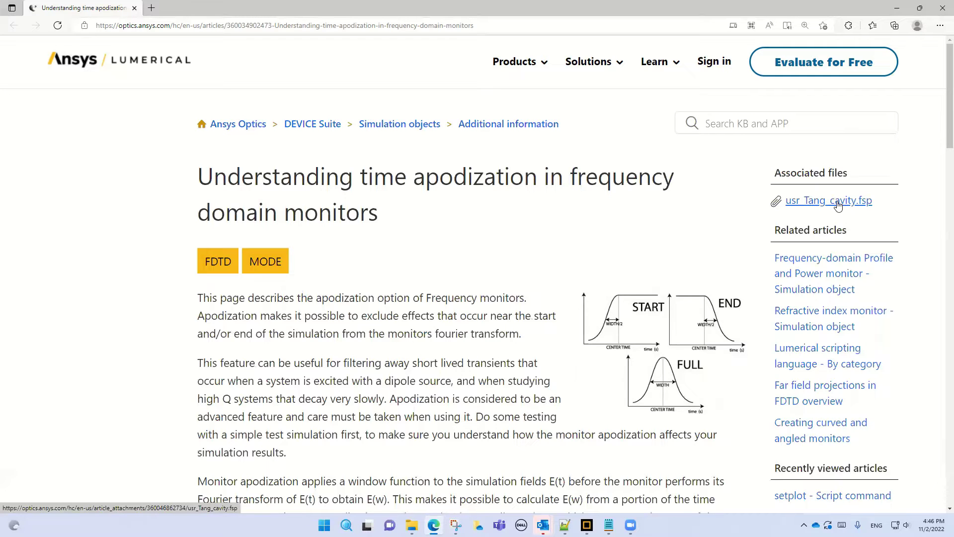
pyautogui.scroll(-2, 396, 282)
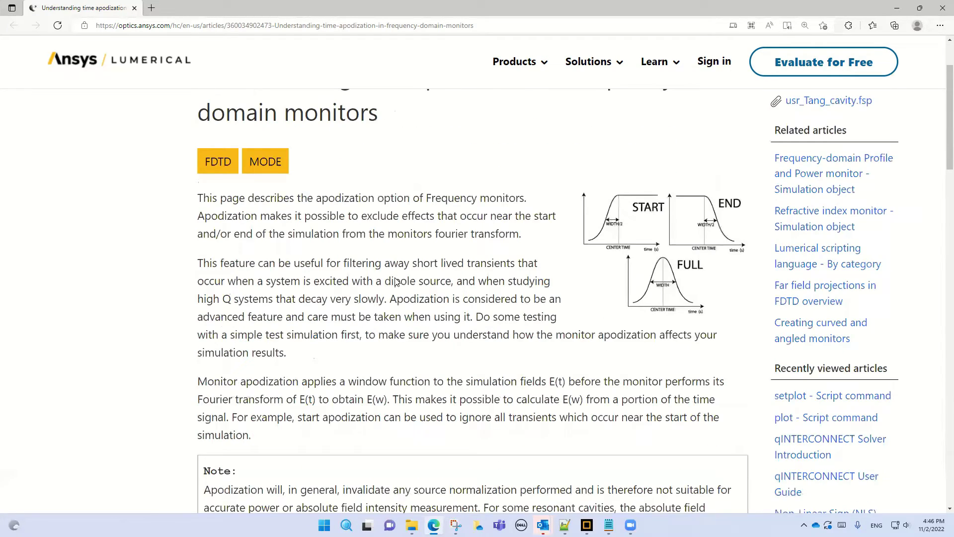
pyautogui.scroll(-15, 397, 282)
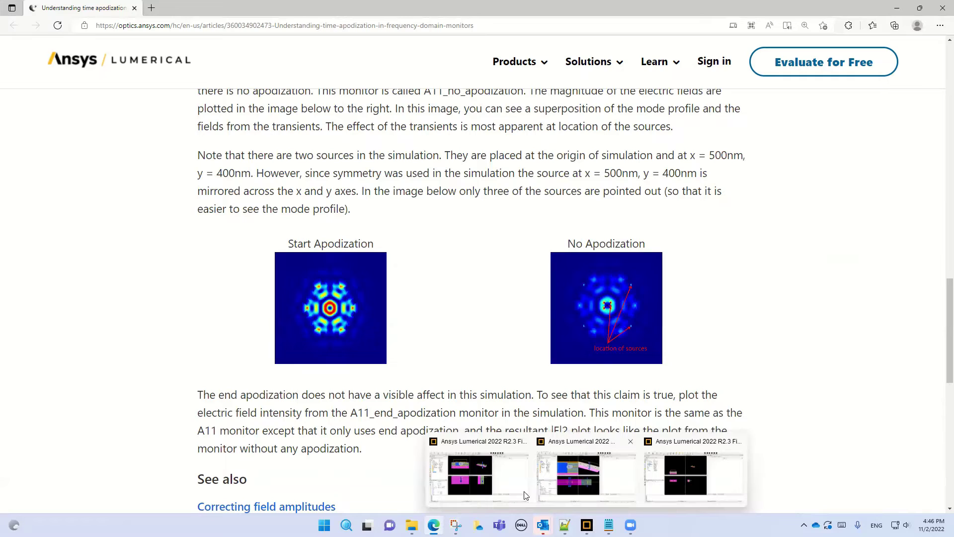
# Step: Switch back to structure.fsp in Lumerical, review profile_mode's full apodization and wavelength center, and leave the monitor's settings without saving
pyautogui.click(525, 492)
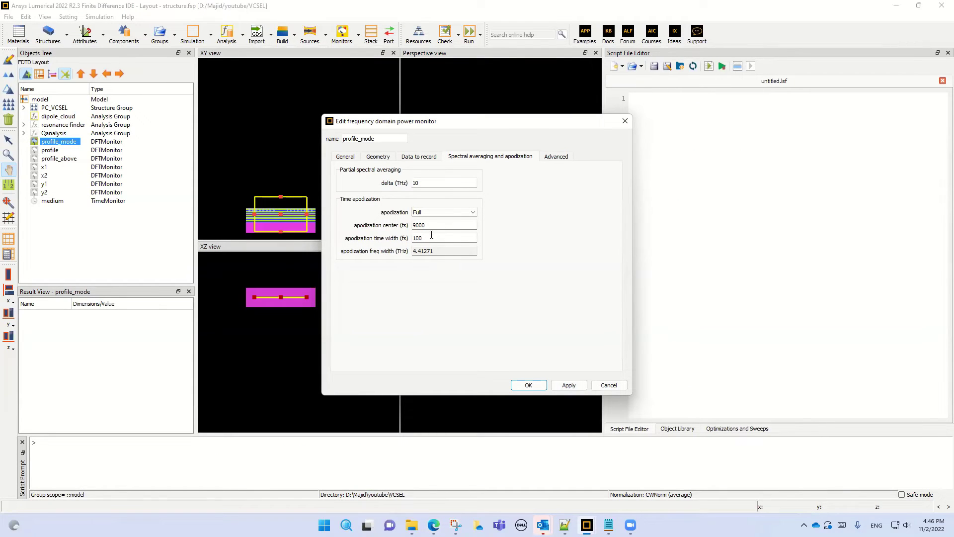
pyautogui.click(343, 157)
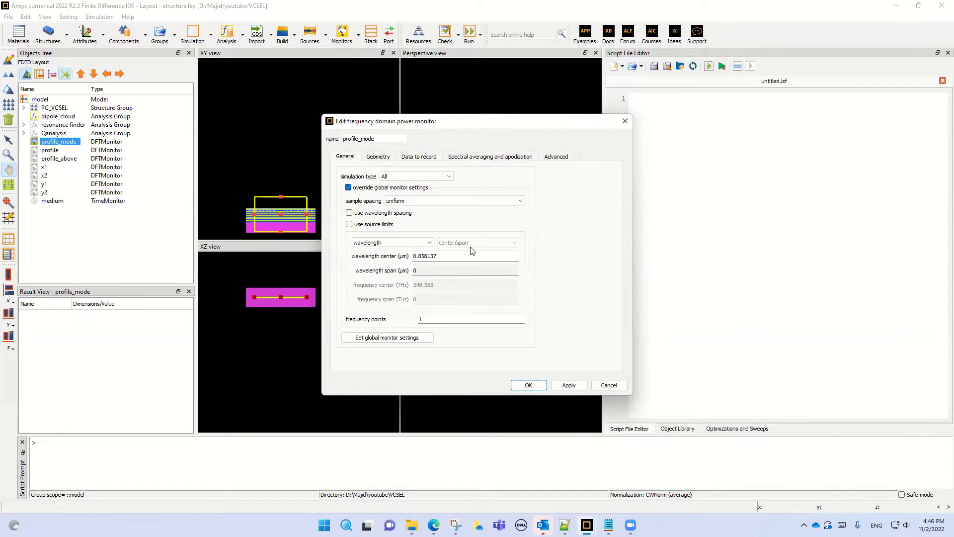
pyautogui.moveTo(449, 255); pyautogui.dragTo(401, 255)
pyautogui.click(607, 385)
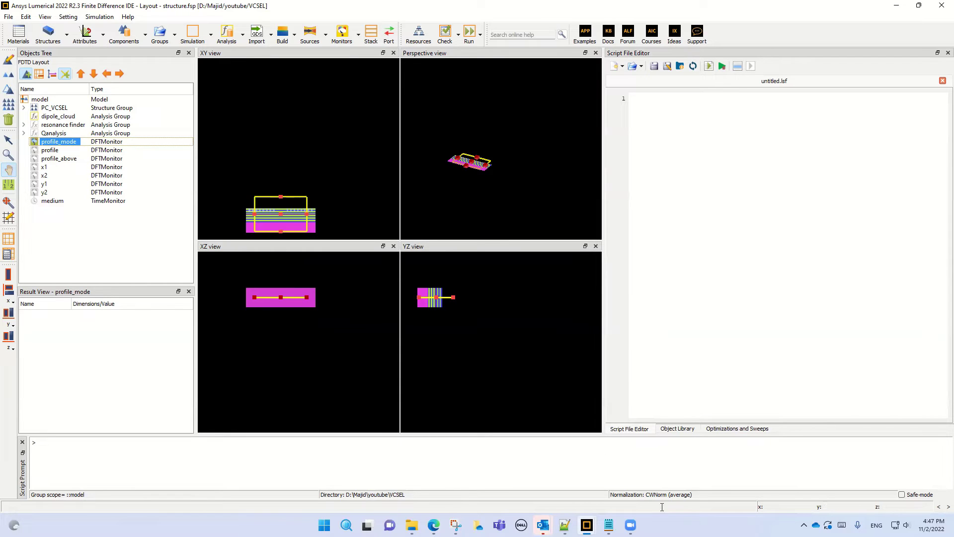
# Step: Switch to the pc_vcsel_2d.fsp analysis window and visualize the electric field E recorded by the medium time monitor
pyautogui.moveTo(586, 525)
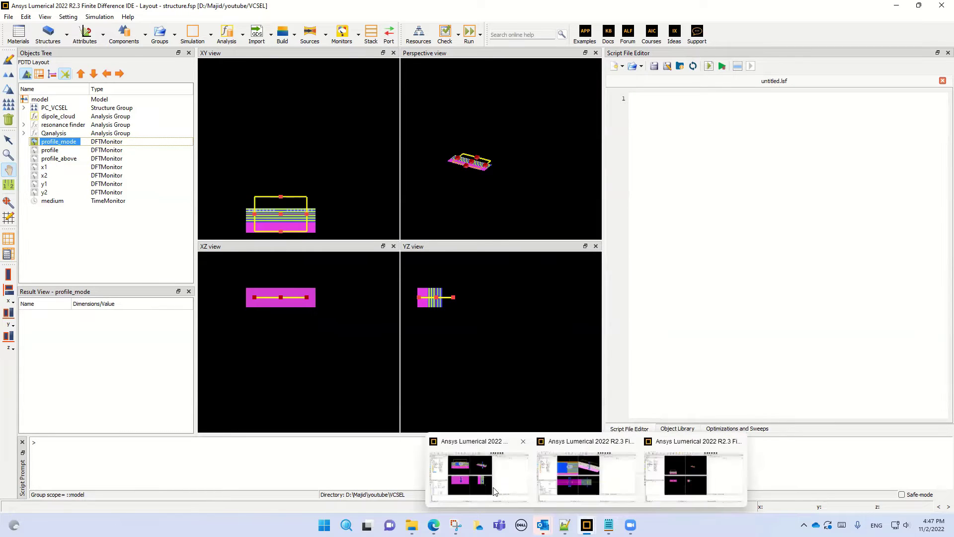
pyautogui.click(477, 483)
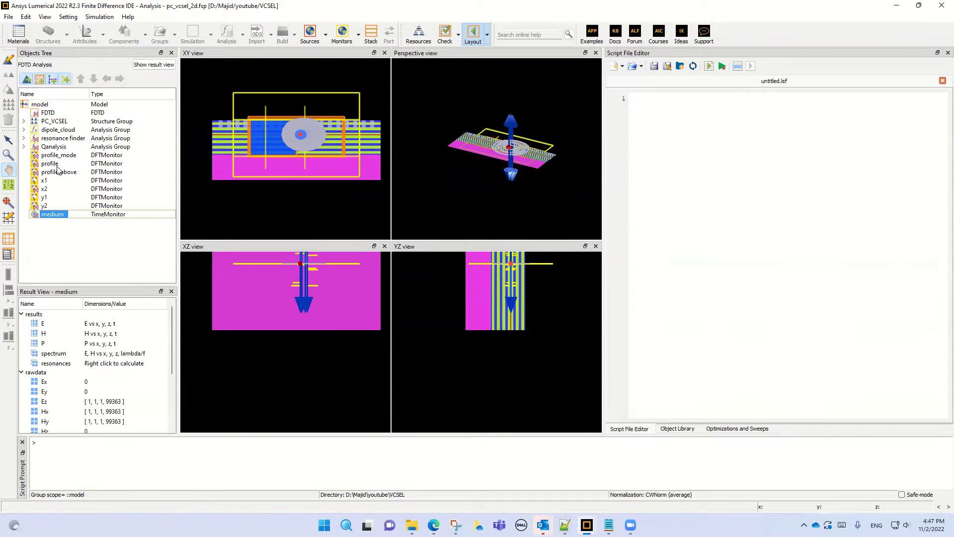
pyautogui.rightClick(45, 220)
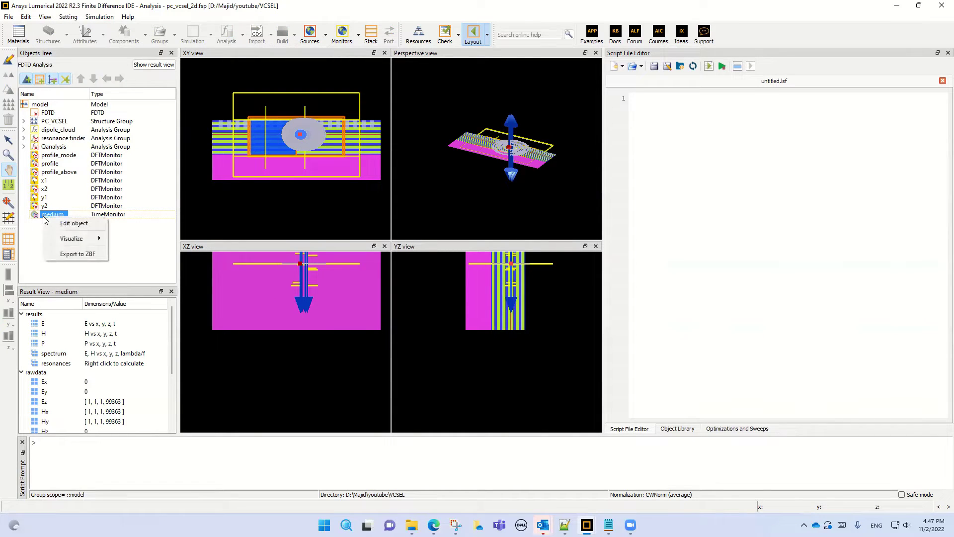
pyautogui.moveTo(77, 240)
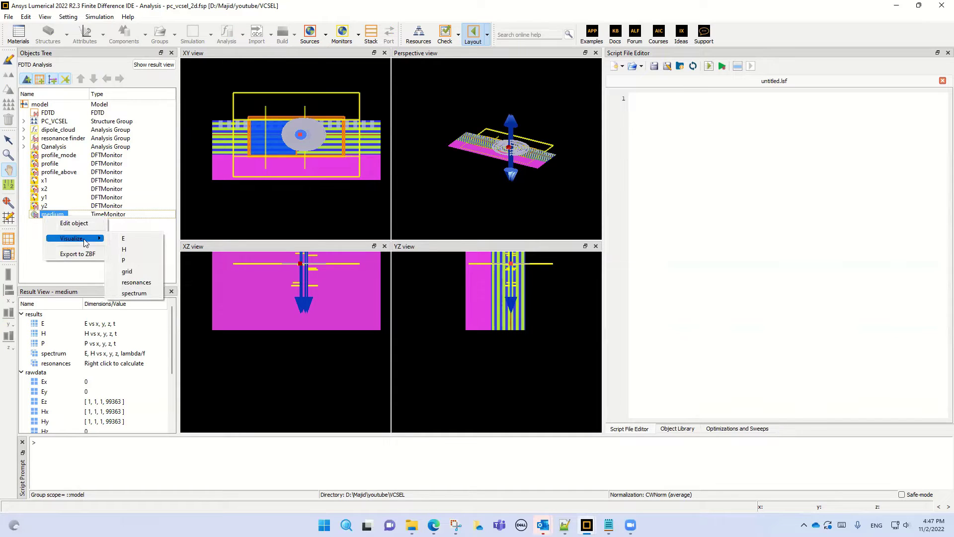
pyautogui.click(129, 242)
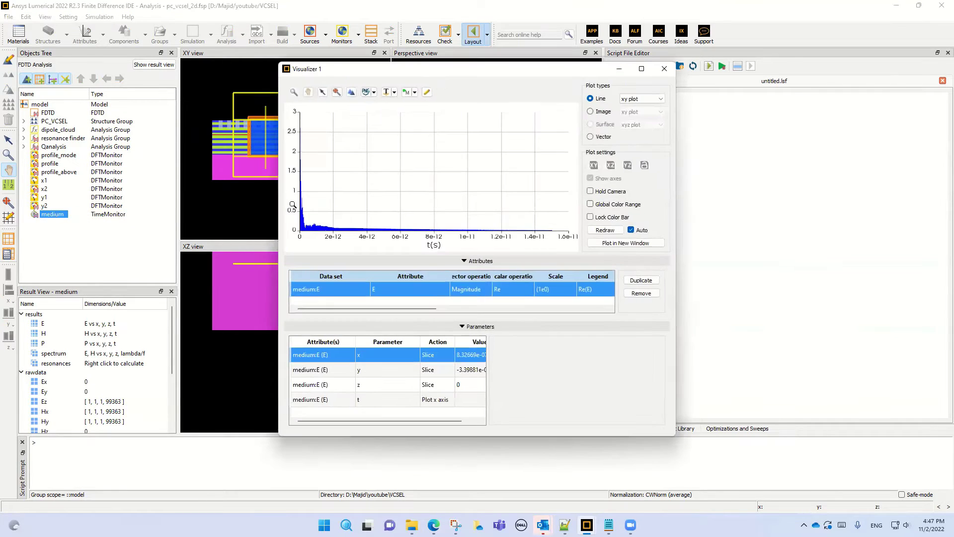
# Step: Examine the slowly decaying tail of the E-field time signal, including the region around 9e-12 s
pyautogui.moveTo(568, 205); pyautogui.dragTo(317, 248)
pyautogui.moveTo(568, 149); pyautogui.dragTo(304, 211)
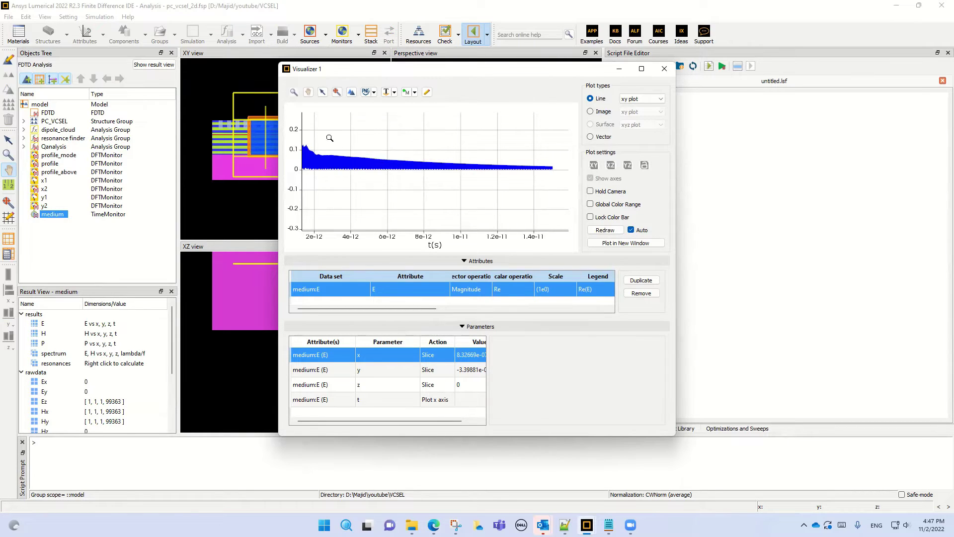
pyautogui.moveTo(324, 132); pyautogui.dragTo(561, 208)
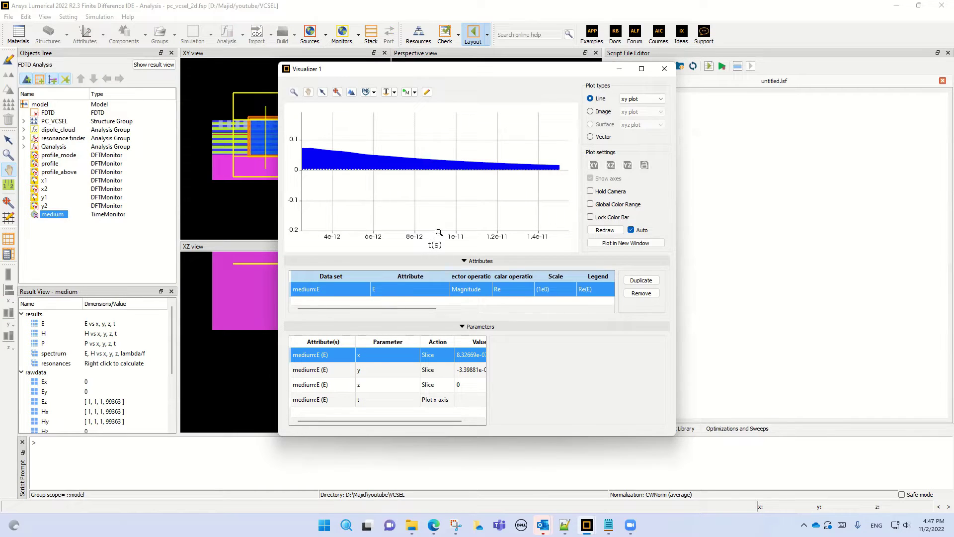
pyautogui.moveTo(437, 156)
pyautogui.moveTo(476, 128); pyautogui.dragTo(396, 212)
pyautogui.rightClick(432, 199)
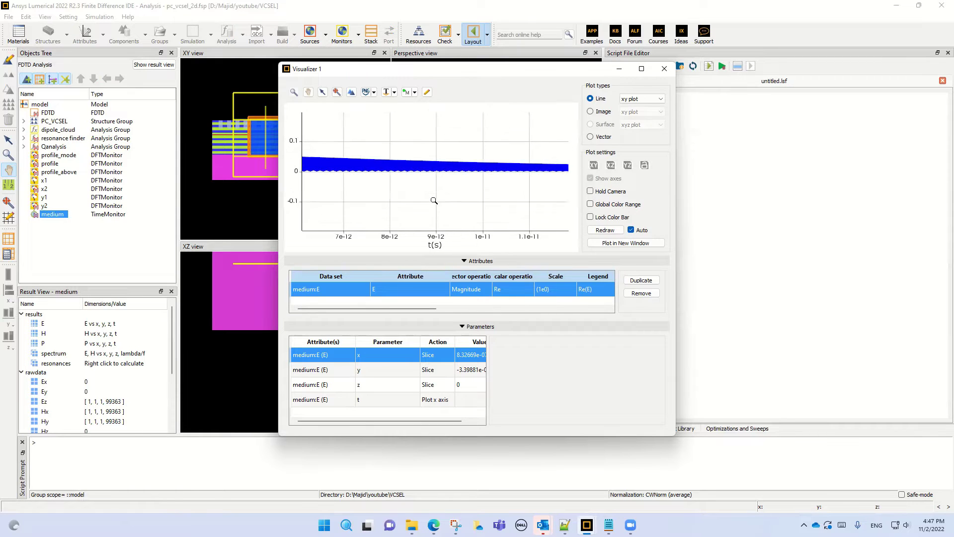
pyautogui.rightClick(434, 201)
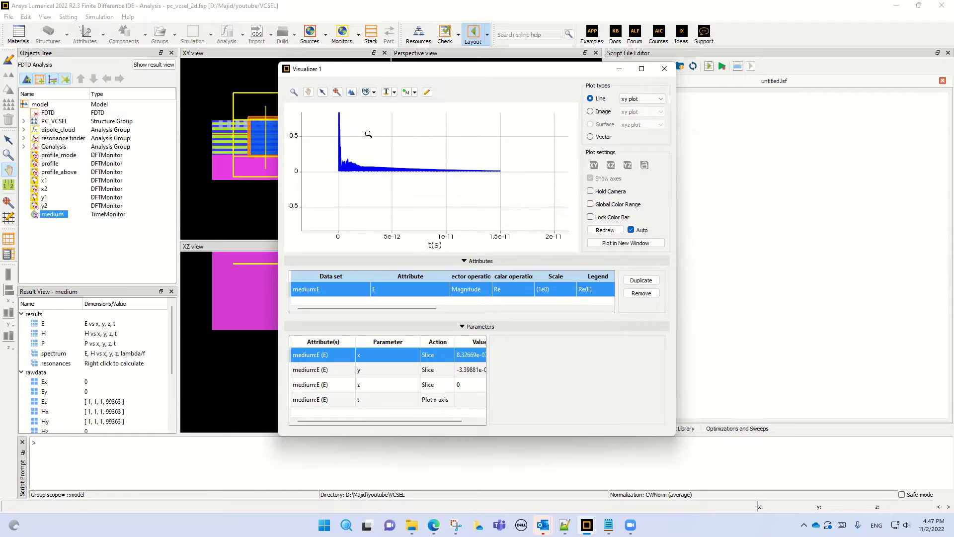
# Step: Inspect the early transients of the E-field time signal between 0 and about 1e-12 s
pyautogui.moveTo(375, 132); pyautogui.dragTo(309, 188)
pyautogui.moveTo(457, 193)
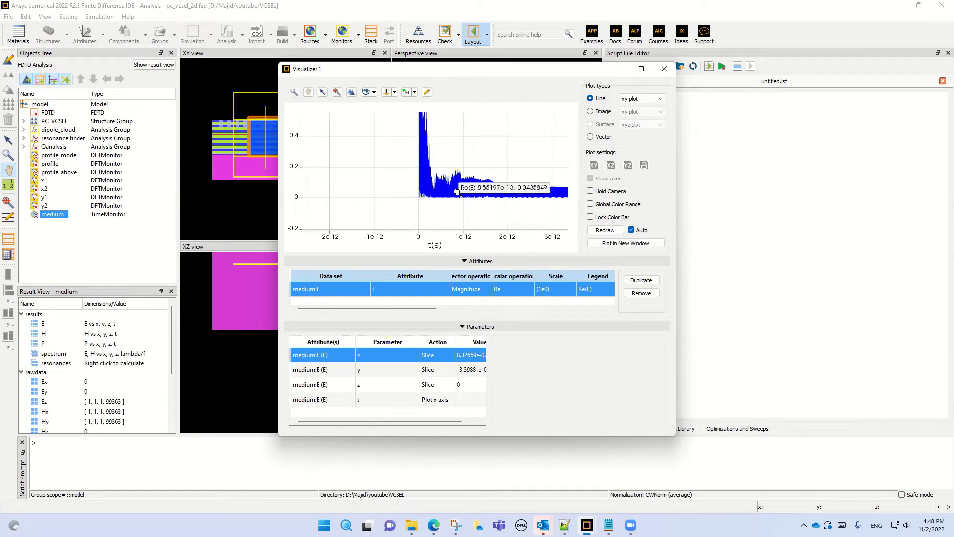
pyautogui.moveTo(483, 134); pyautogui.dragTo(416, 209)
pyautogui.moveTo(351, 186)
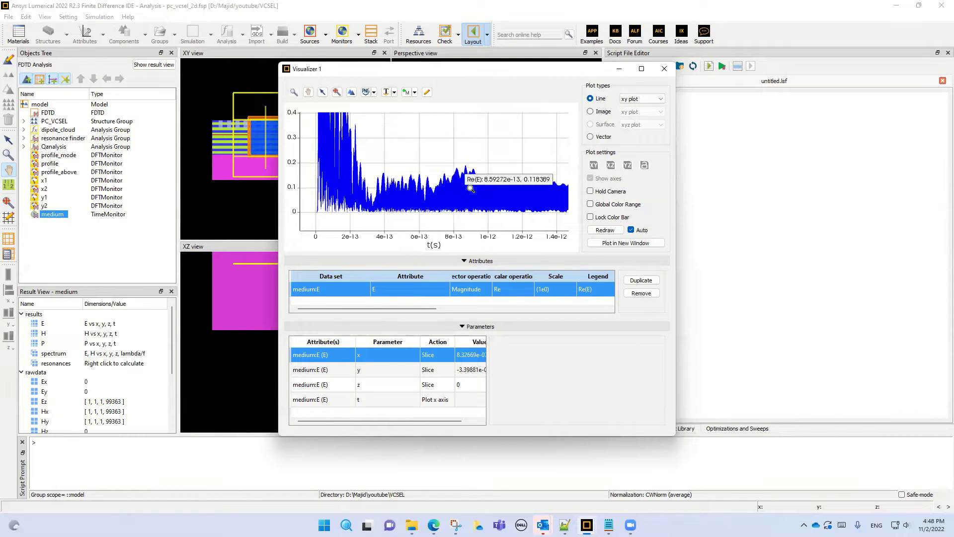
pyautogui.scroll(-2, 391, 192)
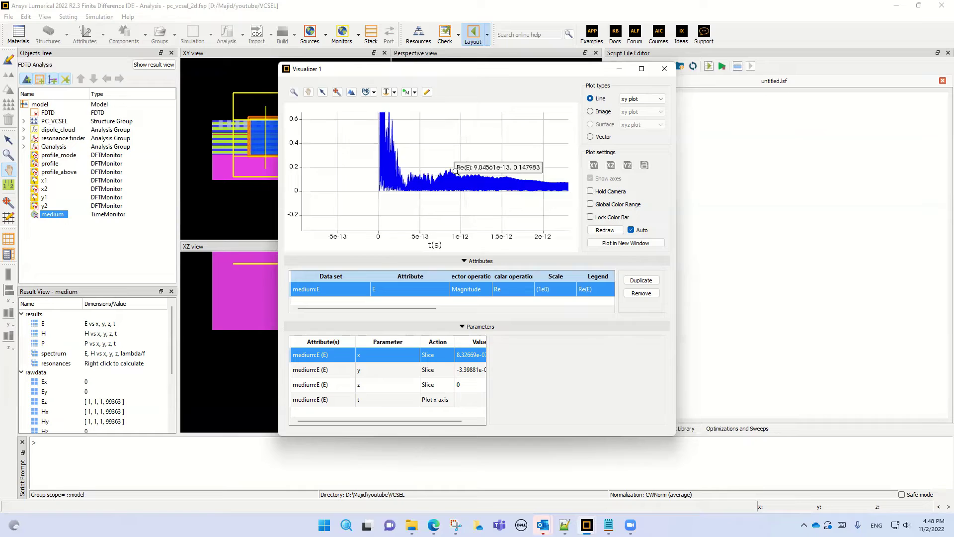
pyautogui.scroll(-2, 433, 177)
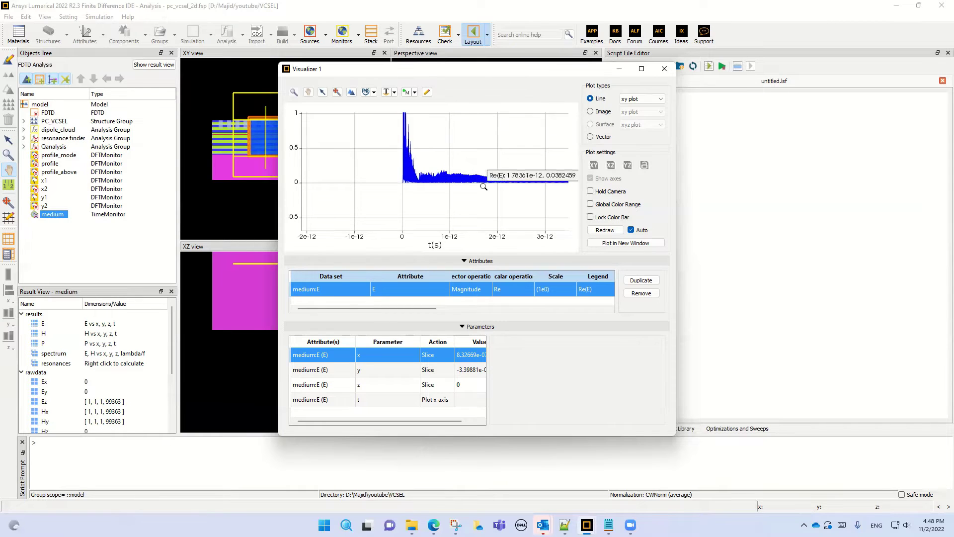
pyautogui.scroll(-1, 490, 188)
# Step: Compare the E-field signal after the initial transients, up to about 4e-12 s, with the full decay and close the plot
pyautogui.moveTo(498, 164); pyautogui.dragTo(548, 232)
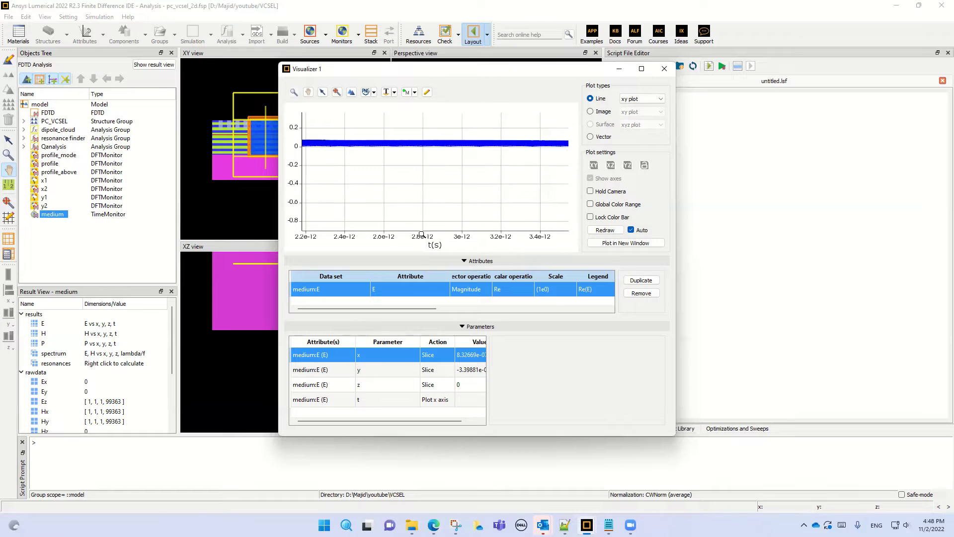
pyautogui.scroll(-1, 403, 153)
pyautogui.scroll(-2, 403, 153)
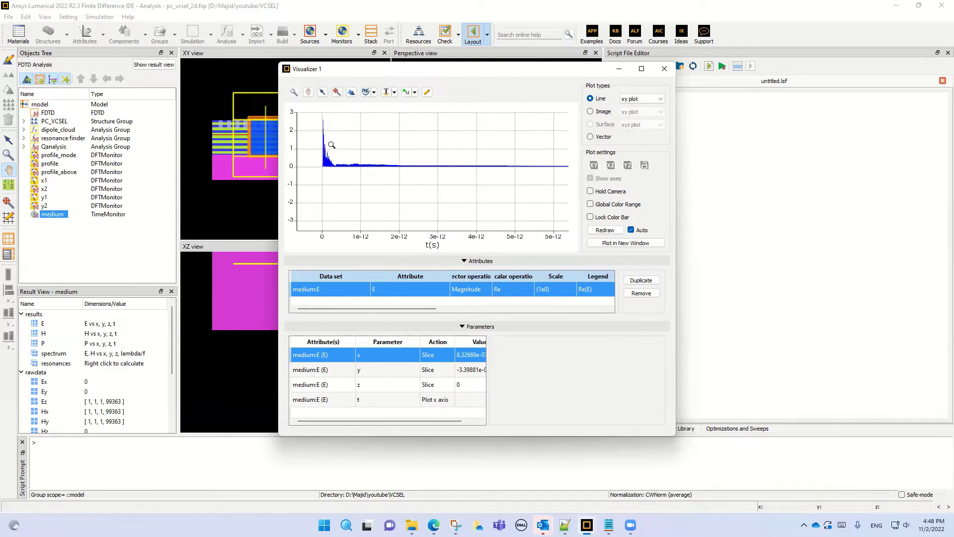
pyautogui.moveTo(328, 143); pyautogui.dragTo(535, 184)
pyautogui.moveTo(324, 149); pyautogui.dragTo(513, 207)
pyautogui.moveTo(309, 134); pyautogui.dragTo(542, 215)
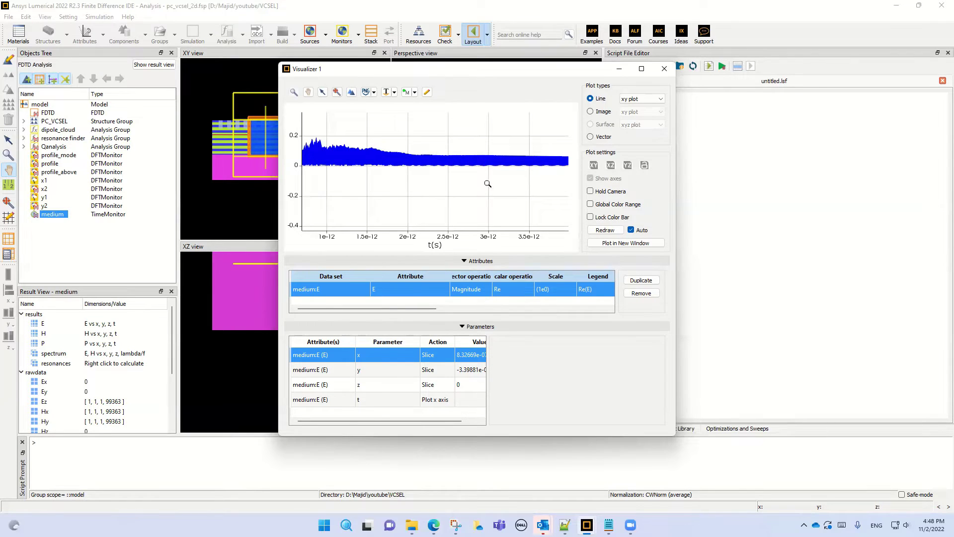
pyautogui.moveTo(532, 152)
pyautogui.scroll(-3, 427, 188)
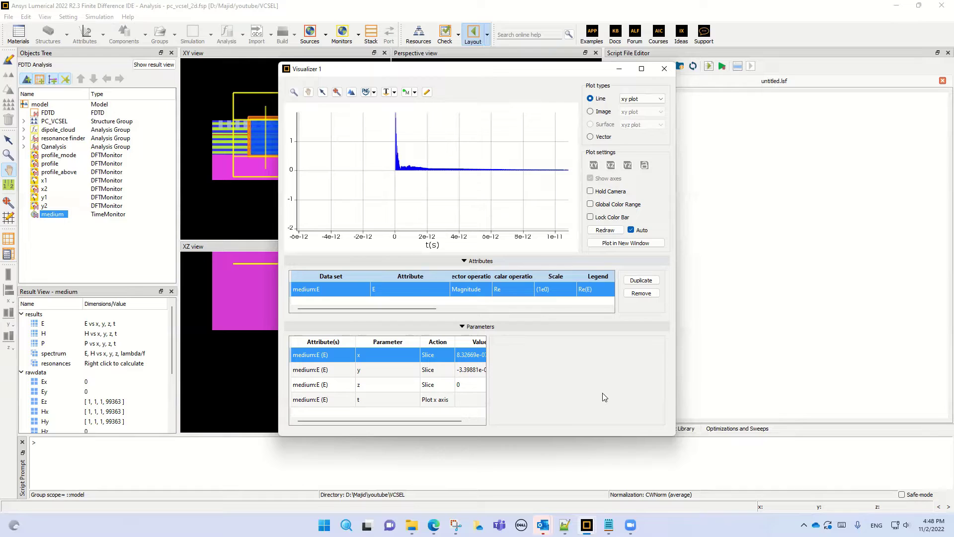
pyautogui.click(665, 68)
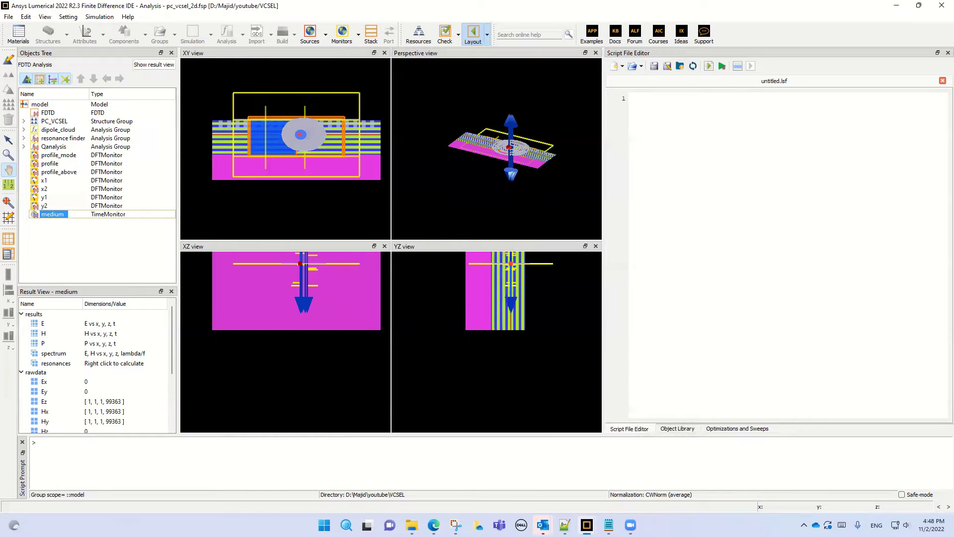
# Step: Switch to structure.fsp and review the medium time monitor's start time, stop method and stop time, rejecting any changes
pyautogui.click(586, 525)
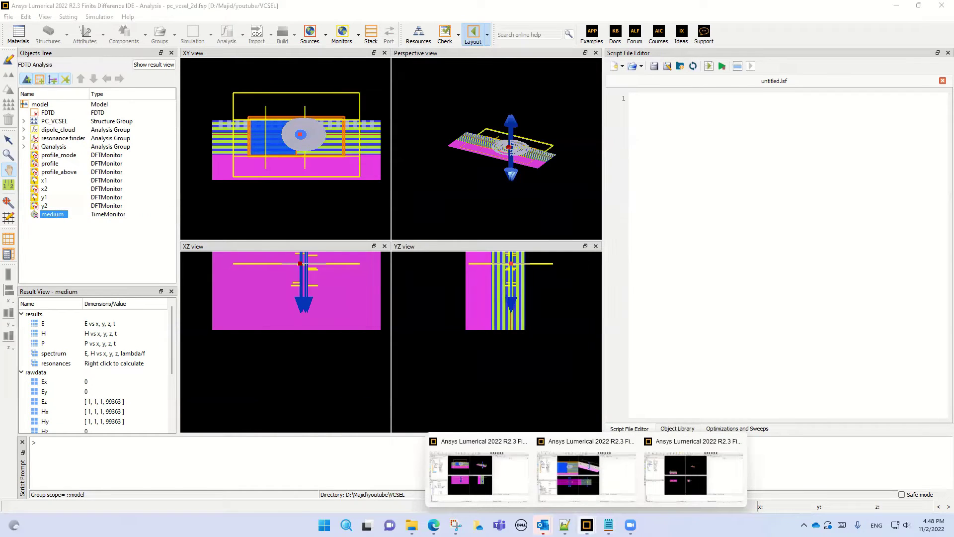
pyautogui.click(671, 473)
pyautogui.click(55, 202)
pyautogui.rightClick(54, 204)
pyautogui.click(75, 210)
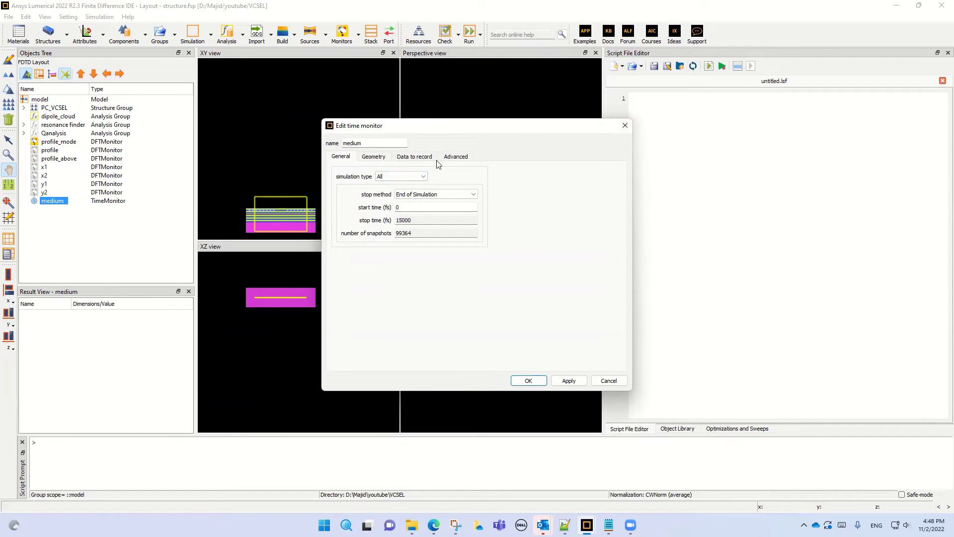
pyautogui.click(626, 125)
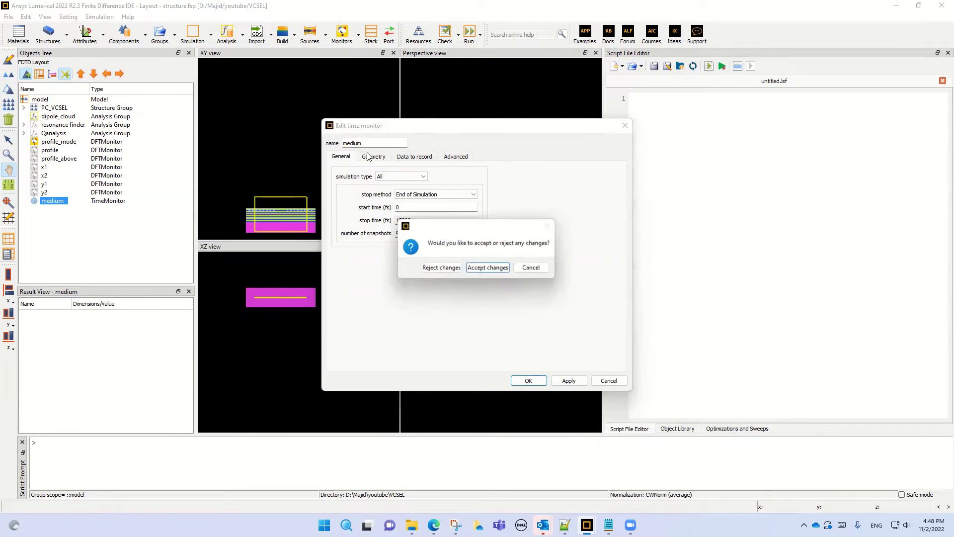
pyautogui.click(441, 268)
# Step: Open profile_mode for editing, check its time apodization type, center and time width, and cancel without changes
pyautogui.click(51, 143)
pyautogui.rightClick(51, 143)
pyautogui.click(70, 147)
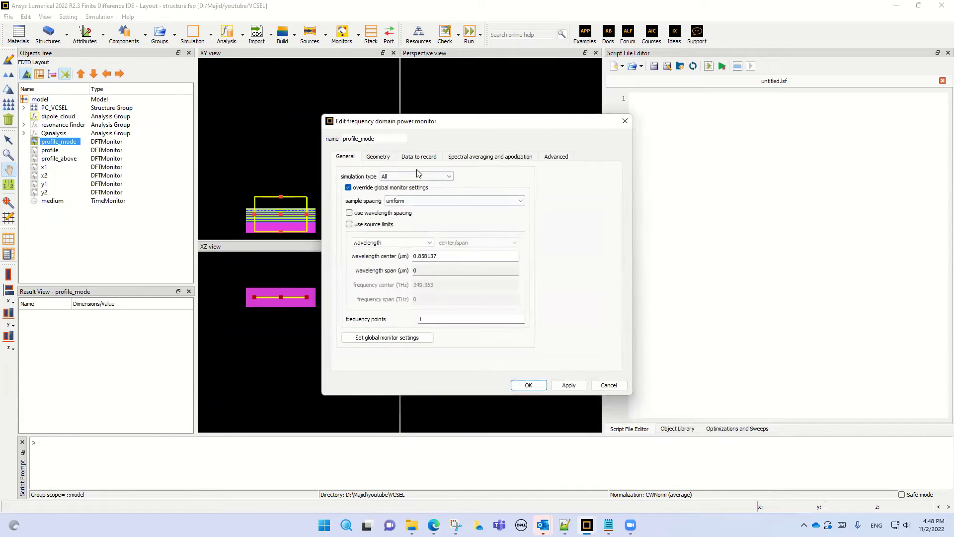
pyautogui.click(478, 157)
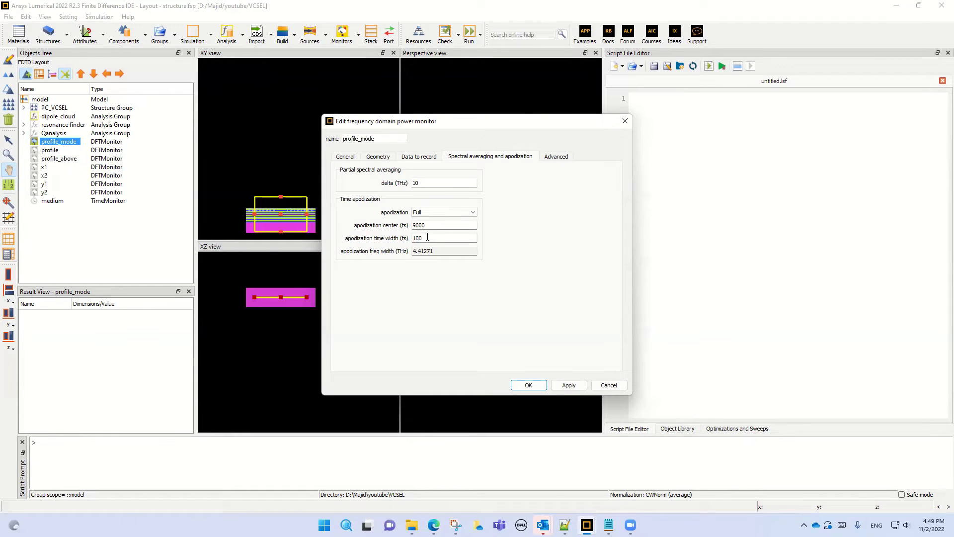
pyautogui.click(609, 386)
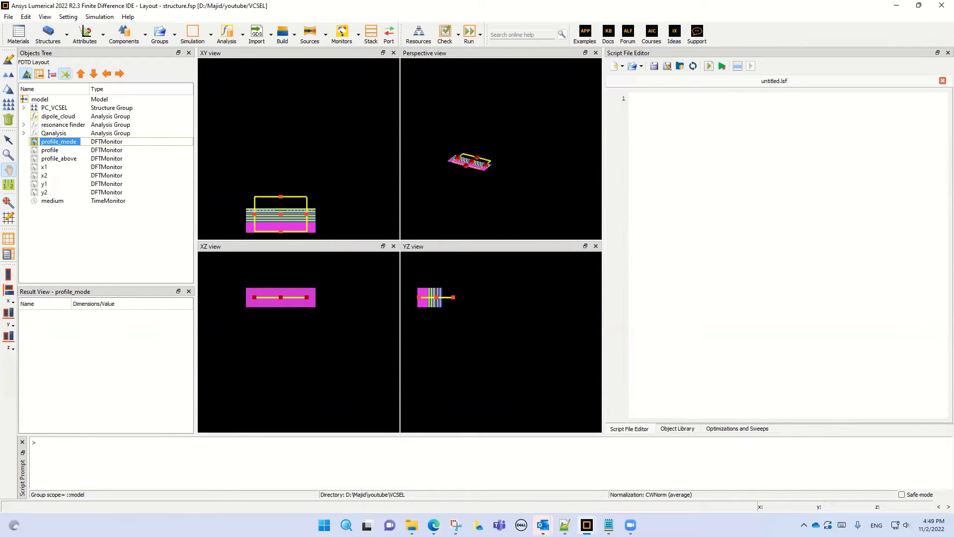
# Step: Open profile_mode in structure.fsp for editing, check its wavelength center, and cancel without changes
pyautogui.moveTo(586, 525)
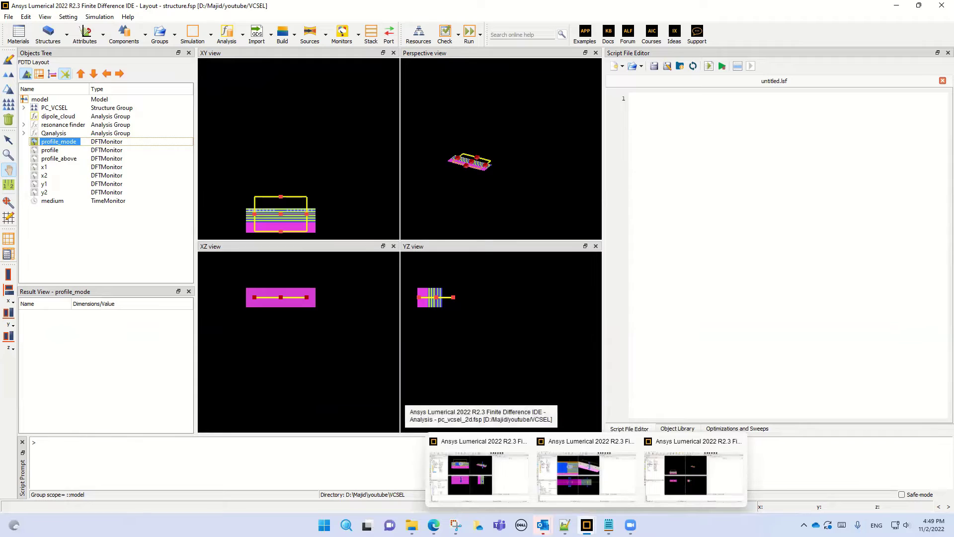
pyautogui.rightClick(58, 143)
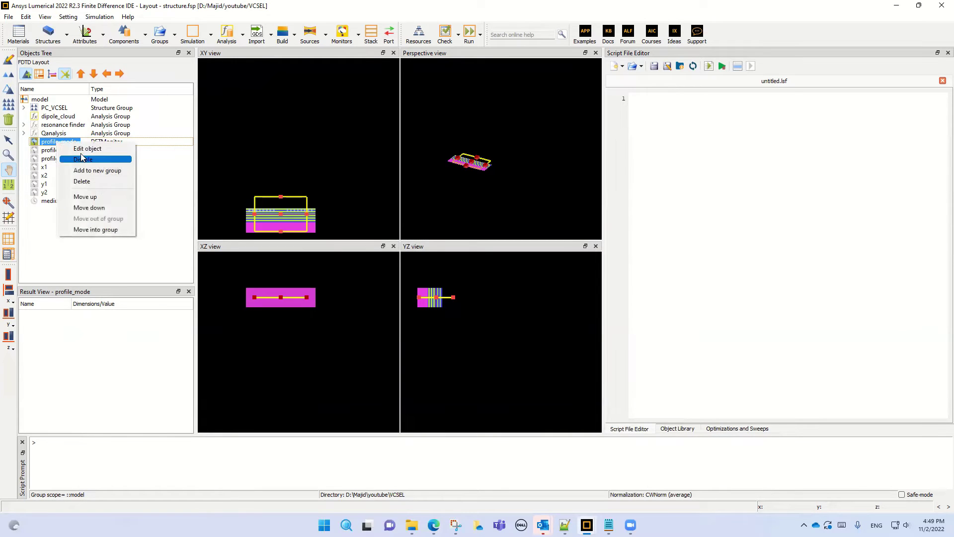
pyautogui.click(87, 149)
pyautogui.moveTo(444, 256); pyautogui.dragTo(389, 263)
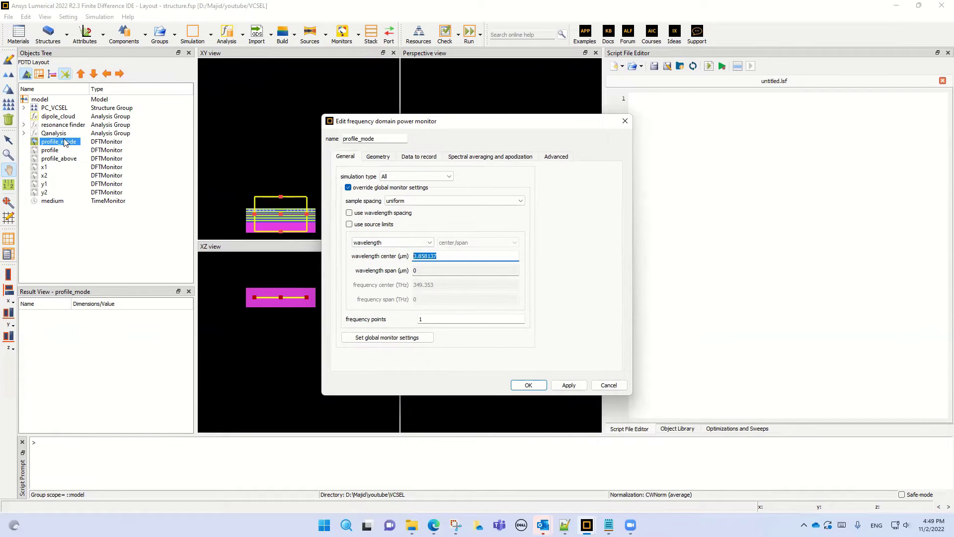
pyautogui.click(606, 386)
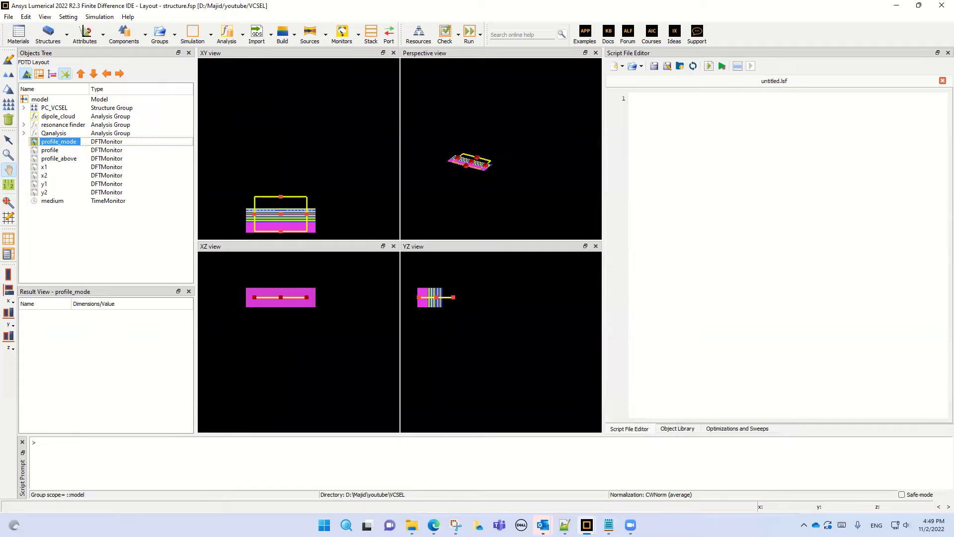
# Step: Switch to pc_vcsel_2d.fsp and visualize the resonance finder's spectrum in a maximized plot window
pyautogui.moveTo(587, 524)
pyautogui.click(495, 485)
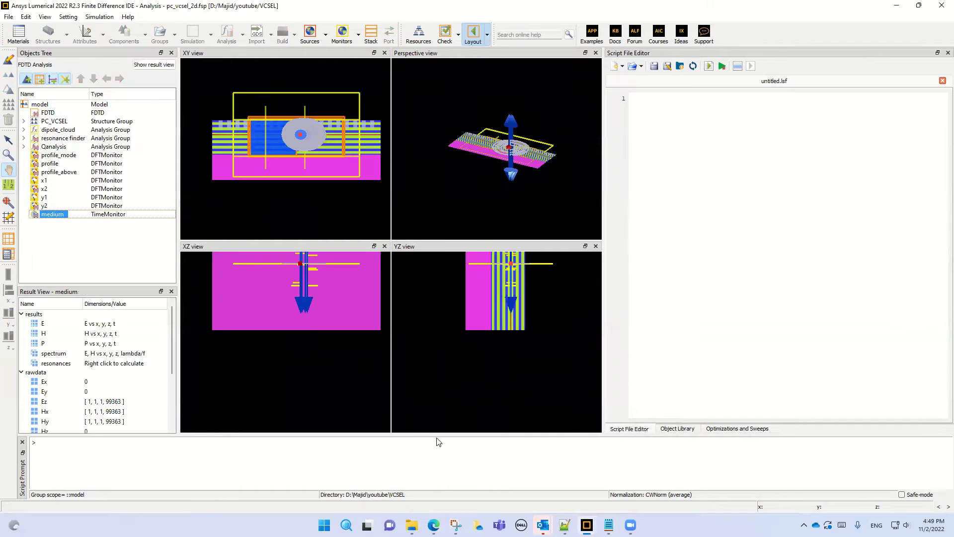
pyautogui.click(50, 139)
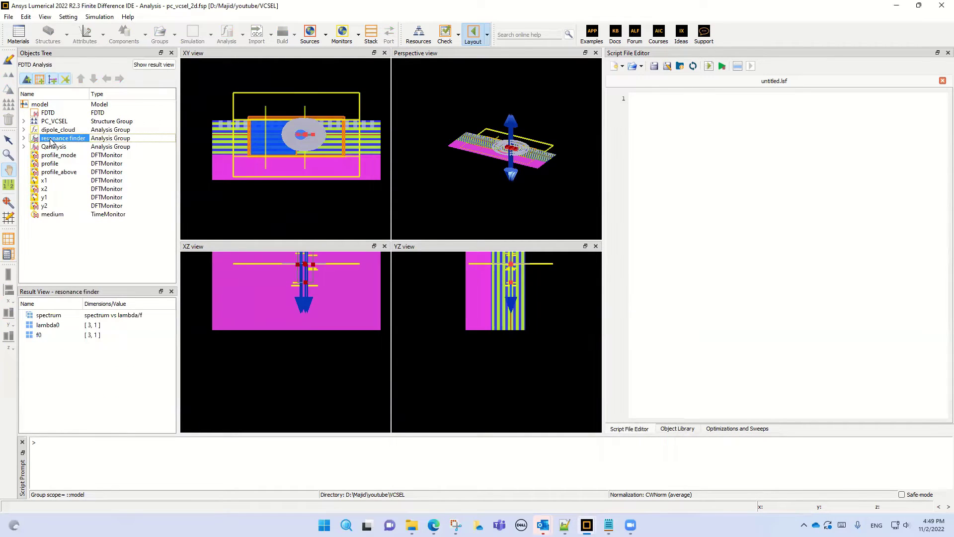
pyautogui.rightClick(51, 140)
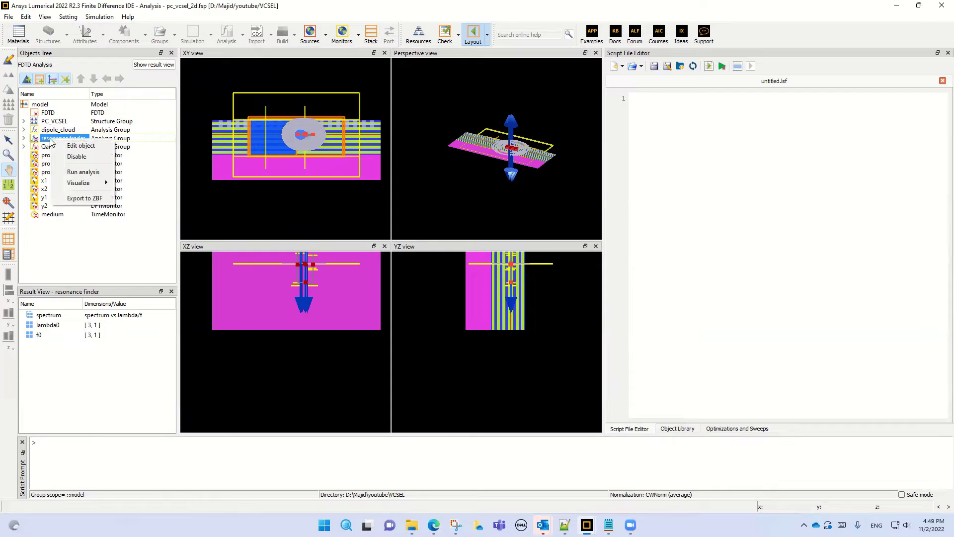
pyautogui.moveTo(84, 185)
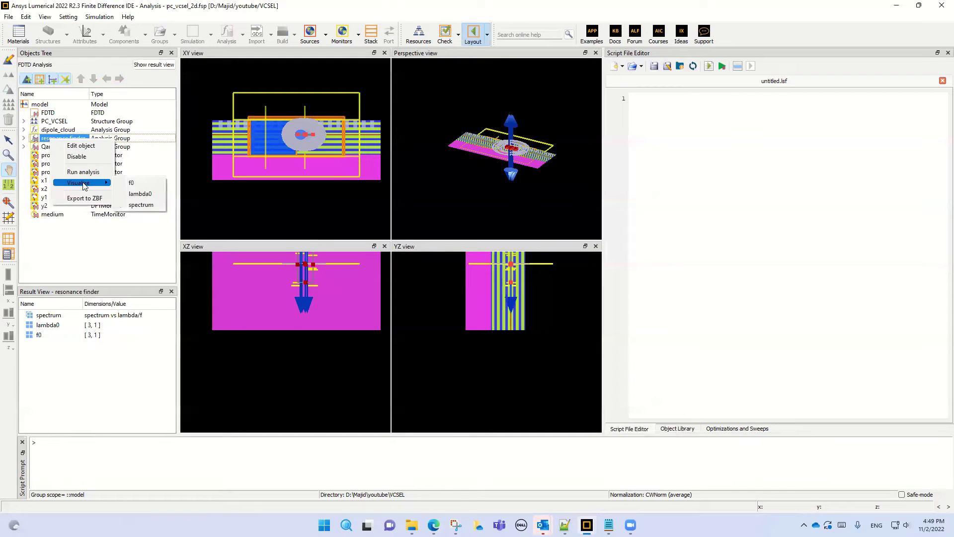
pyautogui.click(139, 205)
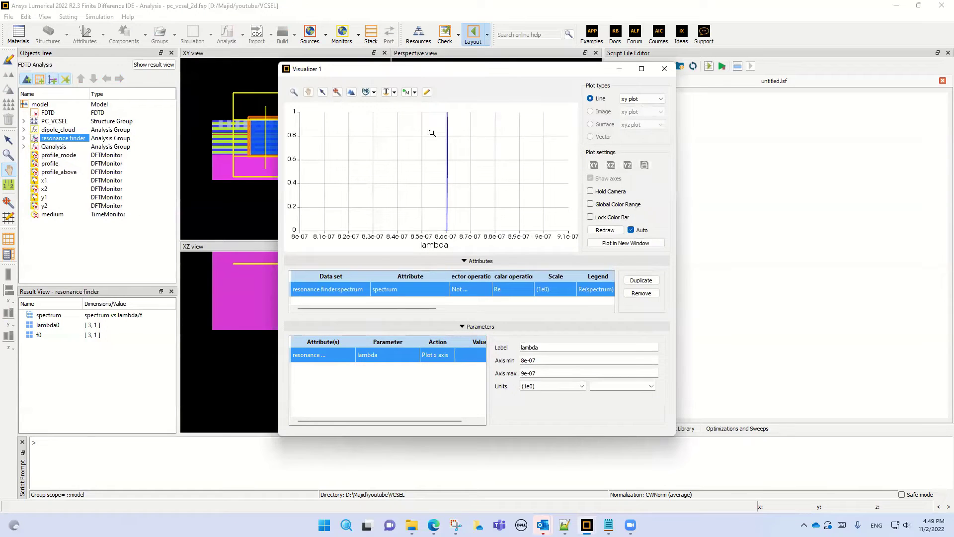
pyautogui.click(641, 69)
# Step: Display the spectrum on a log10 y scale, inspect the resonance peak's wavelength up close, and close the plot
pyautogui.click(148, 27)
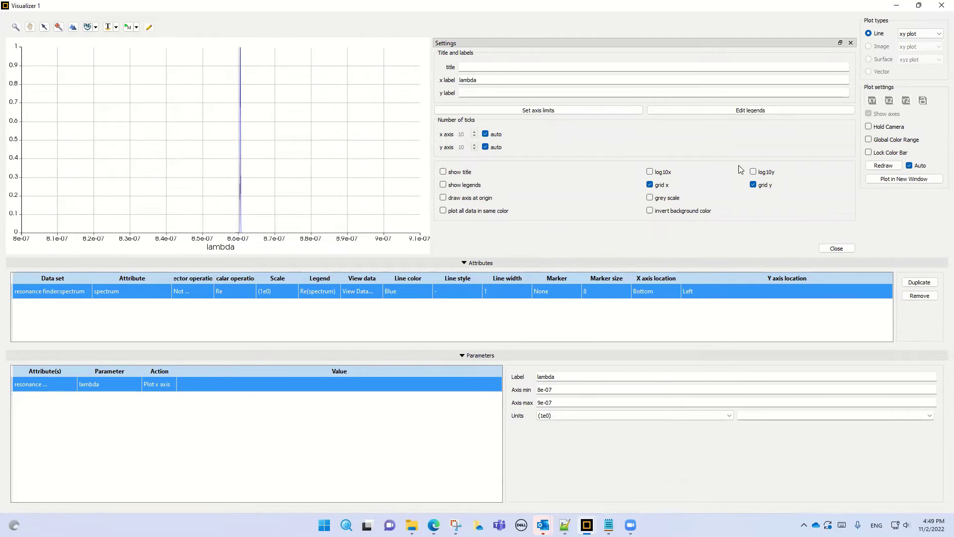
pyautogui.click(753, 172)
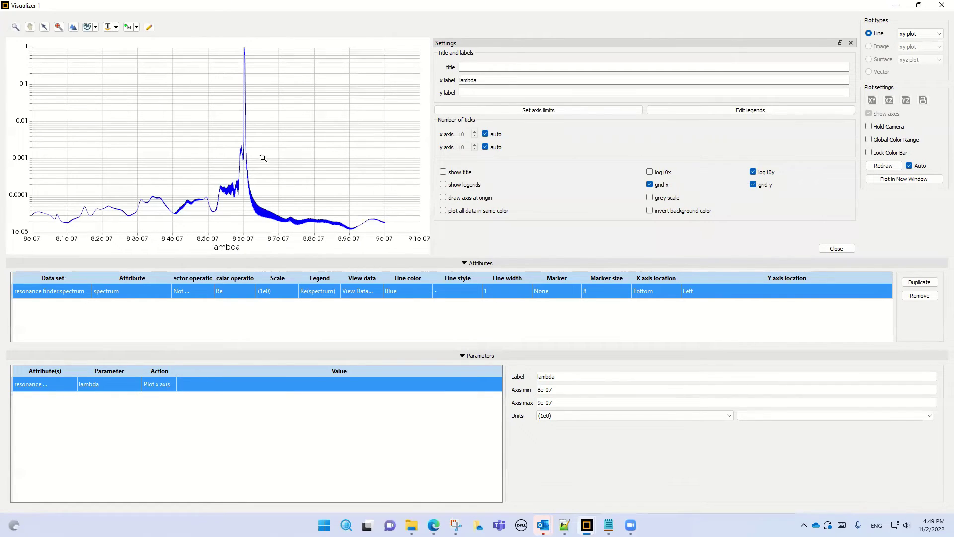
pyautogui.moveTo(232, 173); pyautogui.dragTo(273, 47)
pyautogui.moveTo(158, 52)
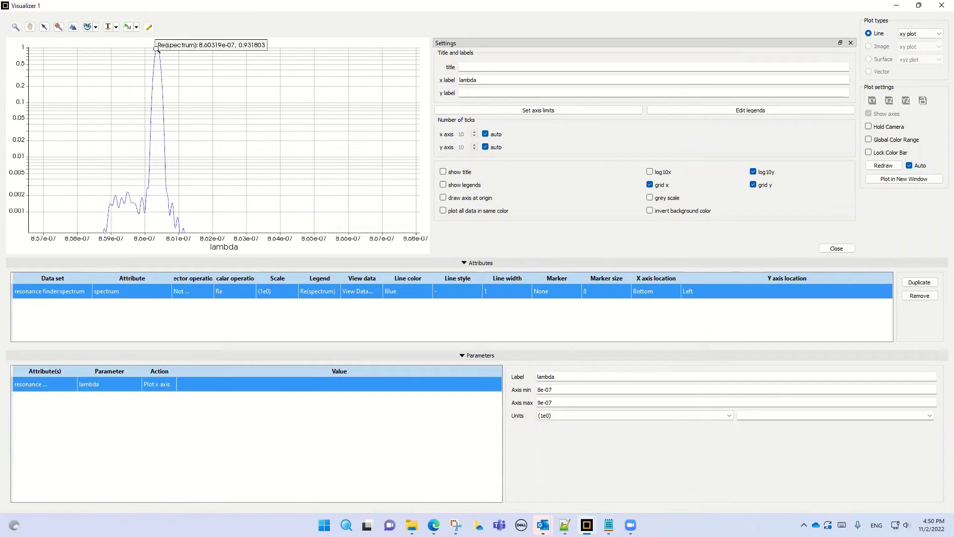
pyautogui.click(941, 5)
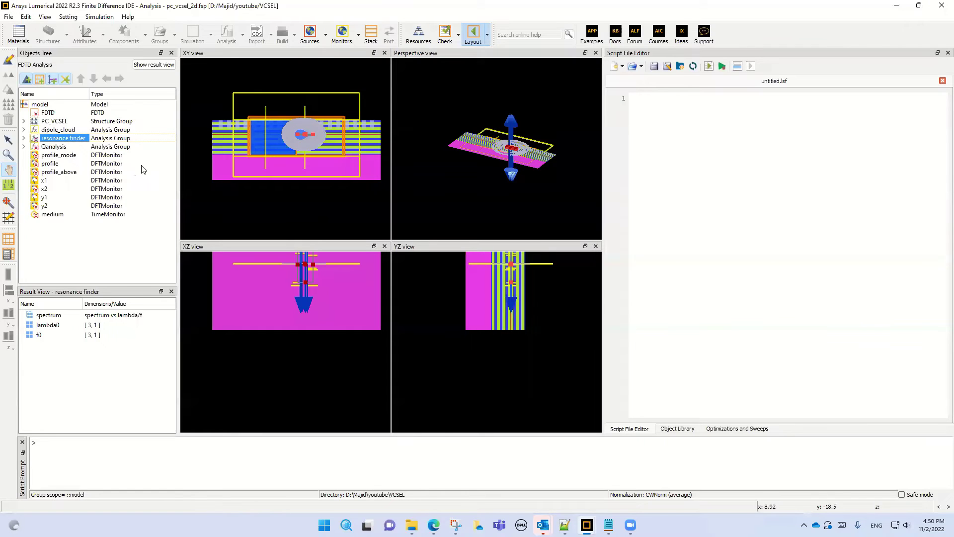
# Step: Open profile_mode in pc_vcsel_2d.fsp, check the wavelength center it records at, and cancel
pyautogui.click(57, 155)
pyautogui.rightClick(57, 155)
pyautogui.click(74, 162)
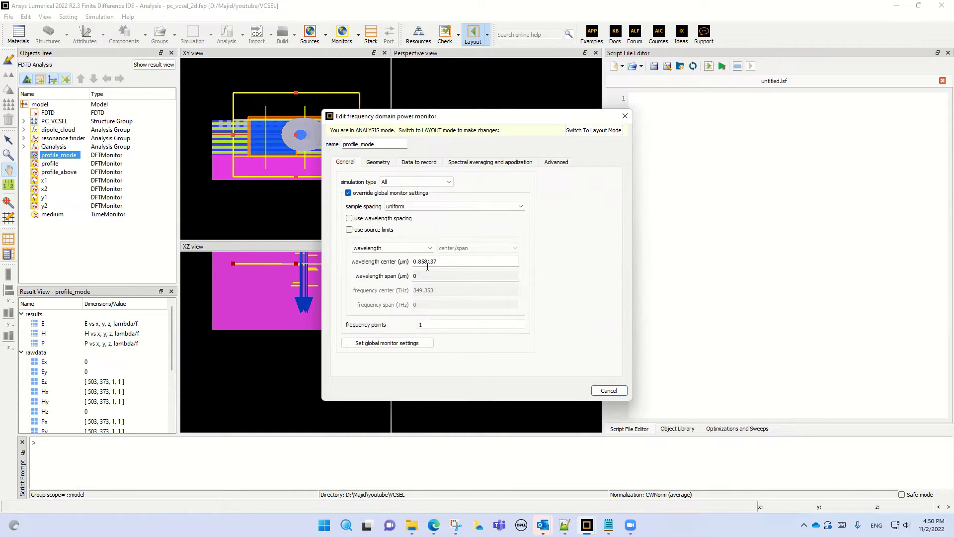
pyautogui.moveTo(440, 262); pyautogui.dragTo(382, 263)
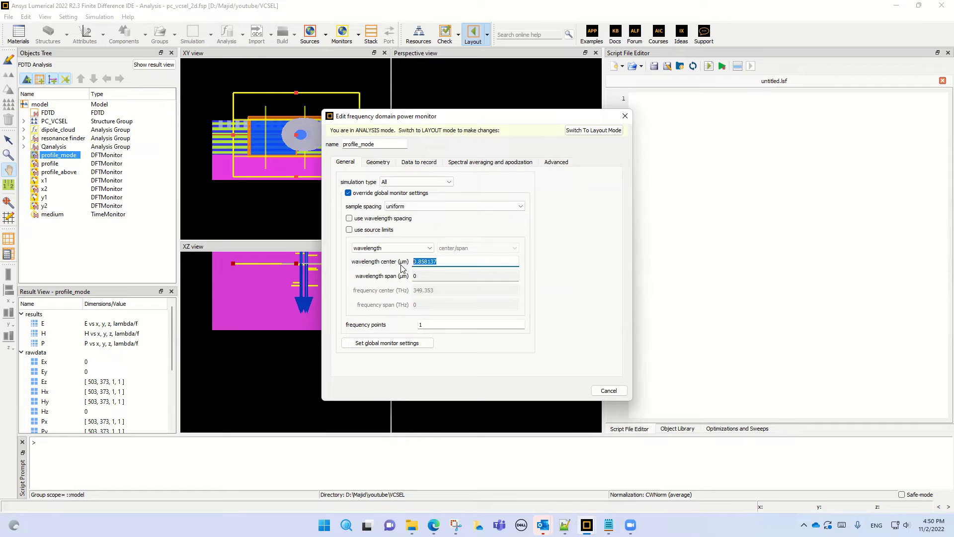
pyautogui.click(609, 390)
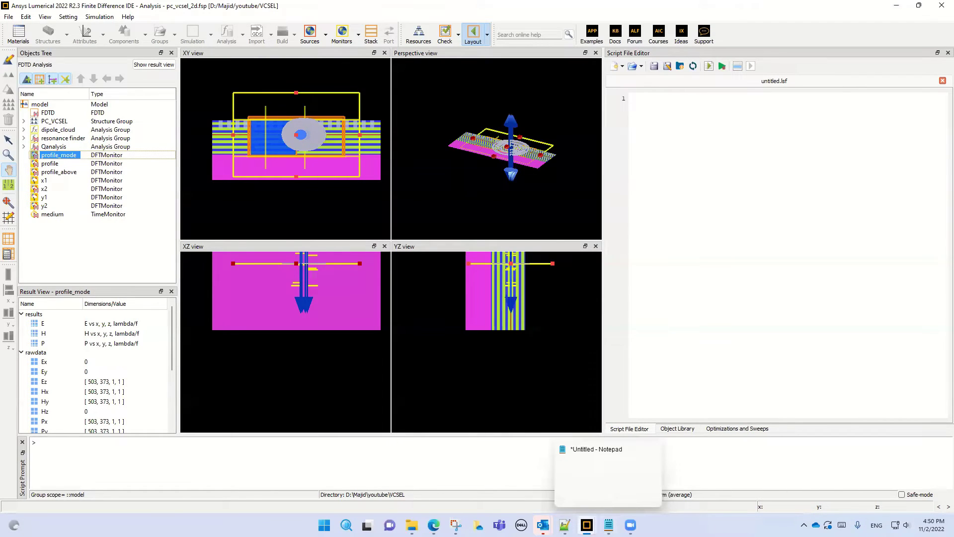
# Step: Visualize the E field recorded by profile_mode in a maximized window and examine the mode profile
pyautogui.moveTo(586, 525)
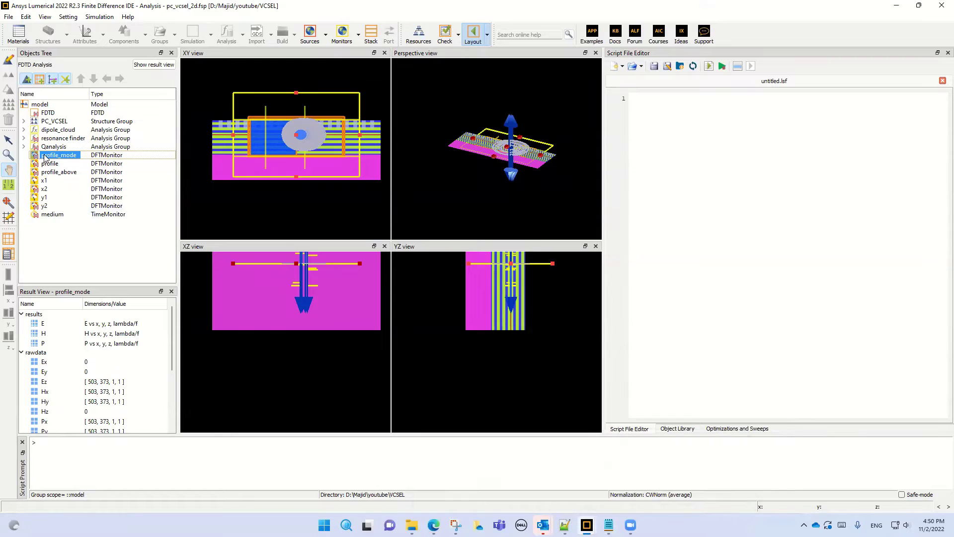
pyautogui.rightClick(45, 158)
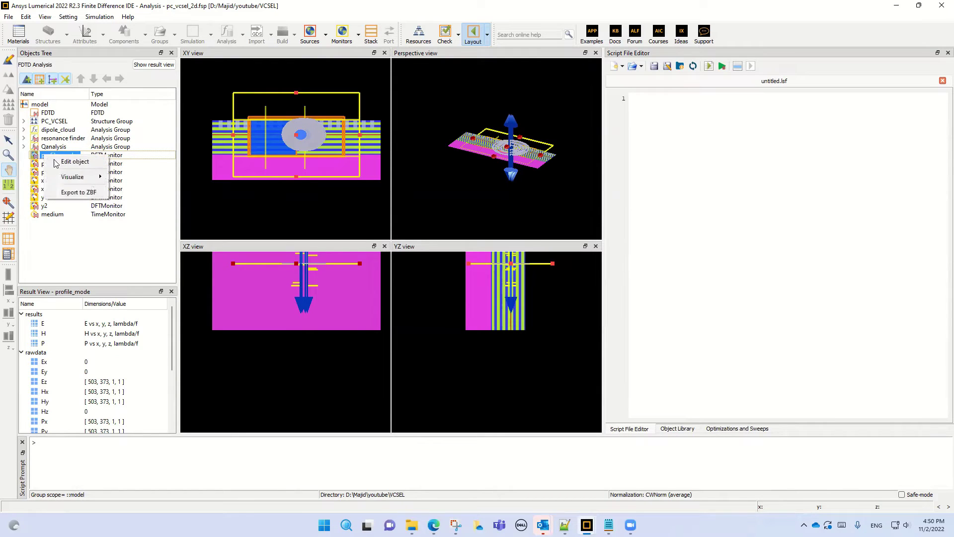
pyautogui.click(139, 180)
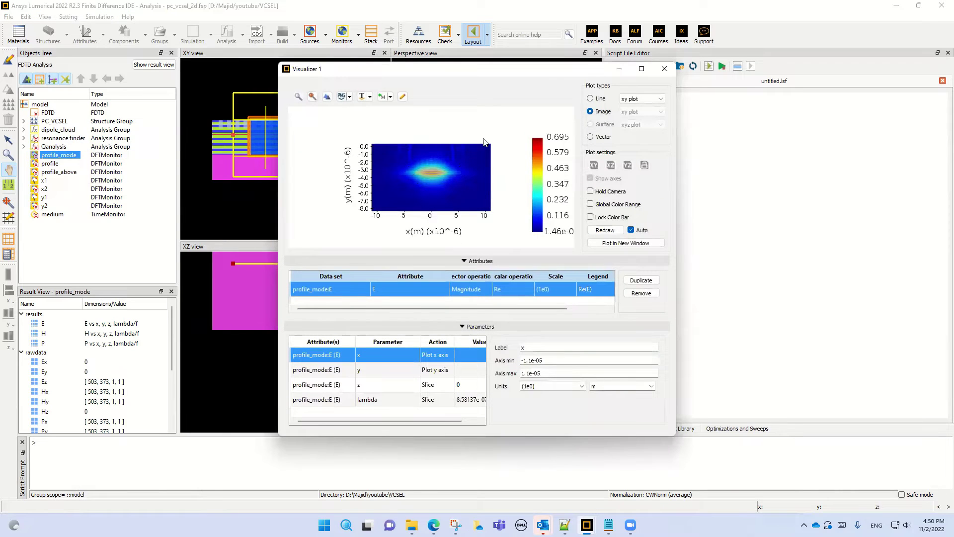
pyautogui.click(641, 68)
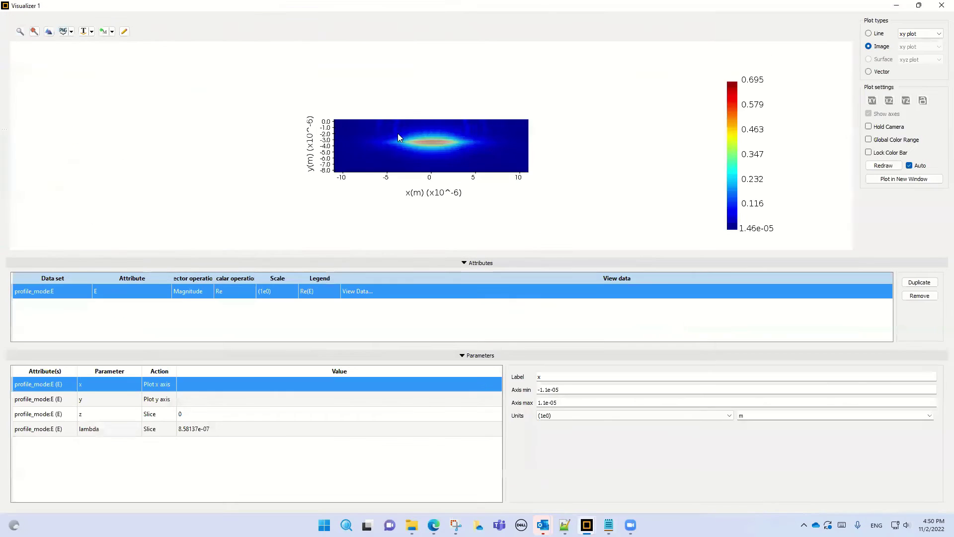
pyautogui.scroll(4, 424, 160)
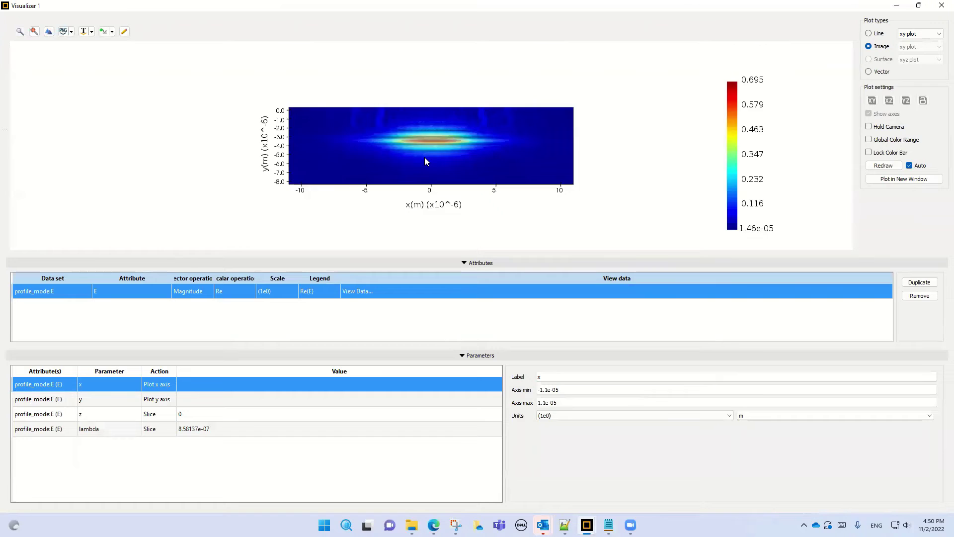
pyautogui.scroll(3, 425, 157)
pyautogui.scroll(-2, 426, 163)
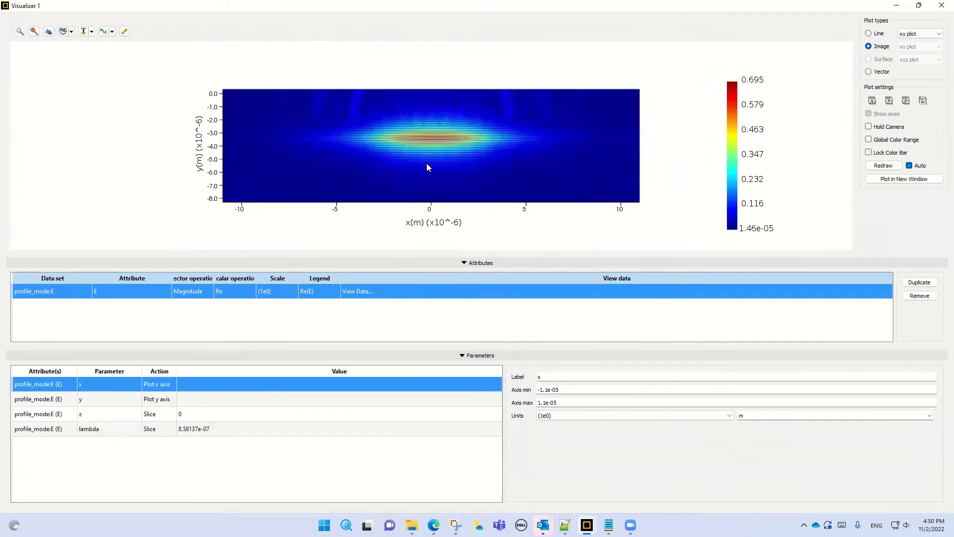
pyautogui.scroll(-2, 426, 163)
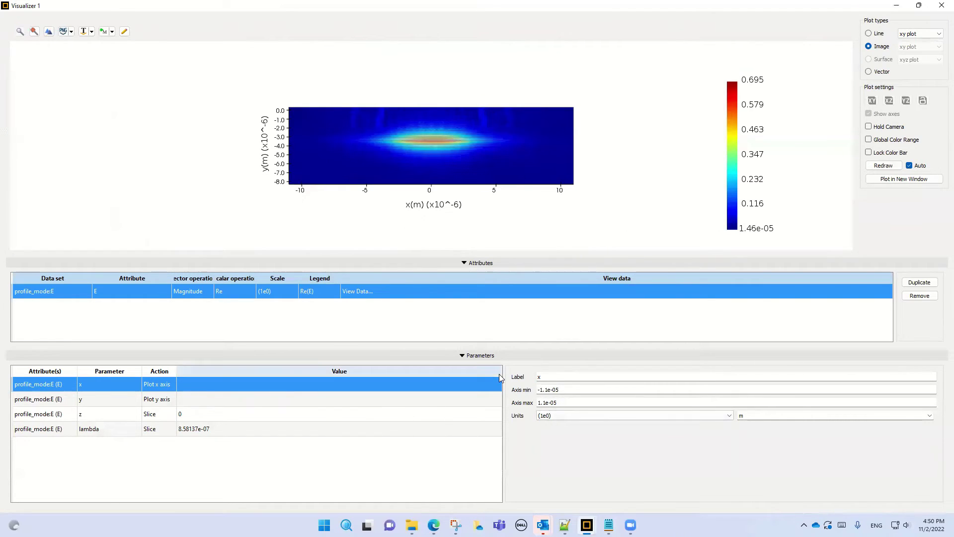
# Step: Set the units of both the x and y axes to micro (1e-6) and examine the mode's central fringes
pyautogui.click(547, 416)
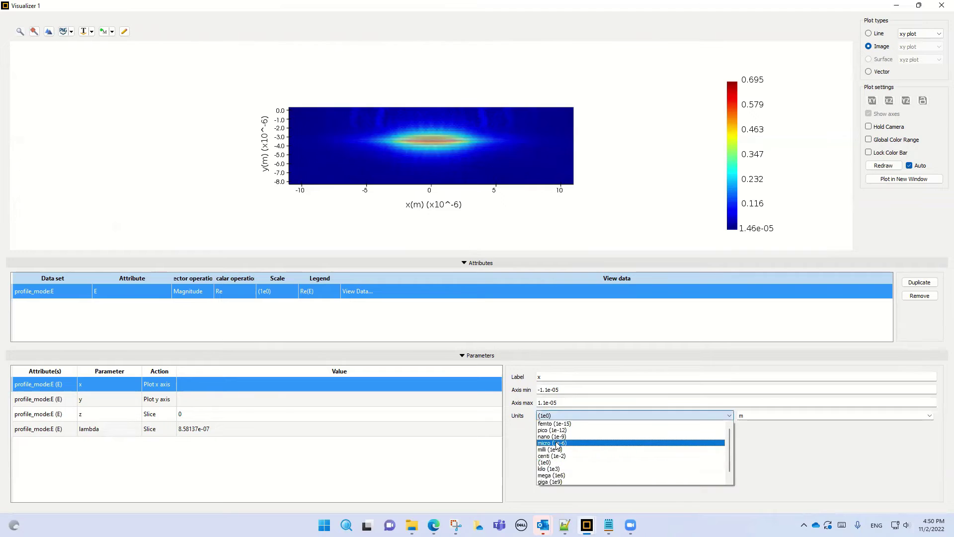
pyautogui.click(556, 443)
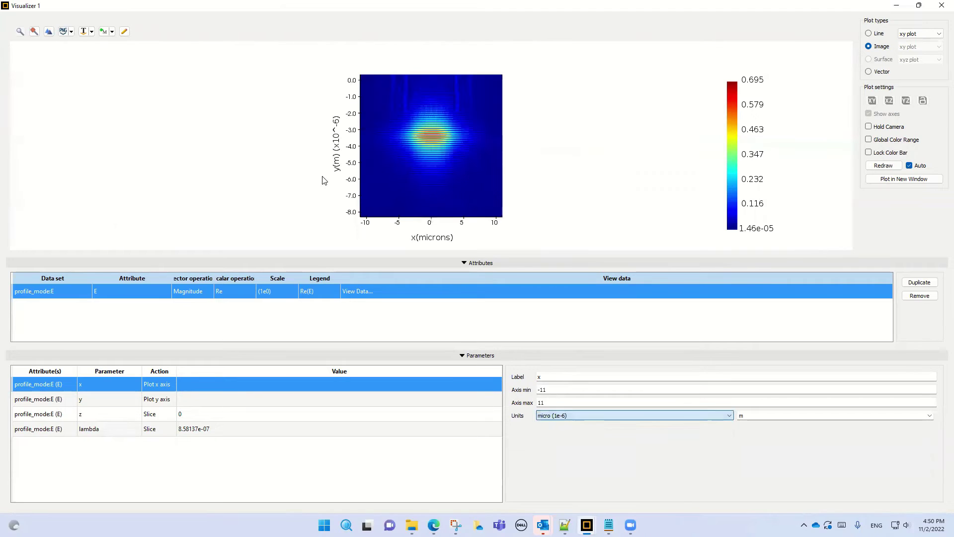
pyautogui.click(97, 404)
pyautogui.click(552, 416)
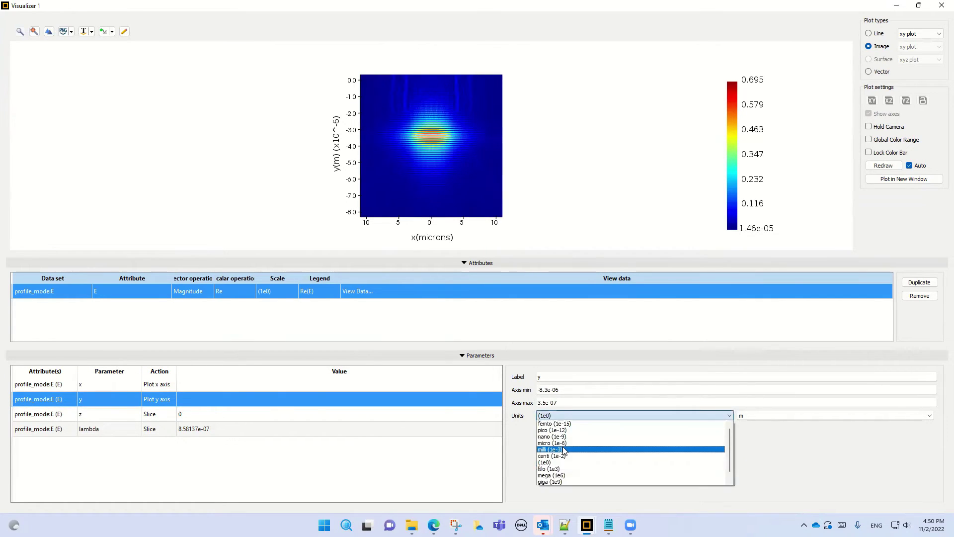
pyautogui.click(557, 443)
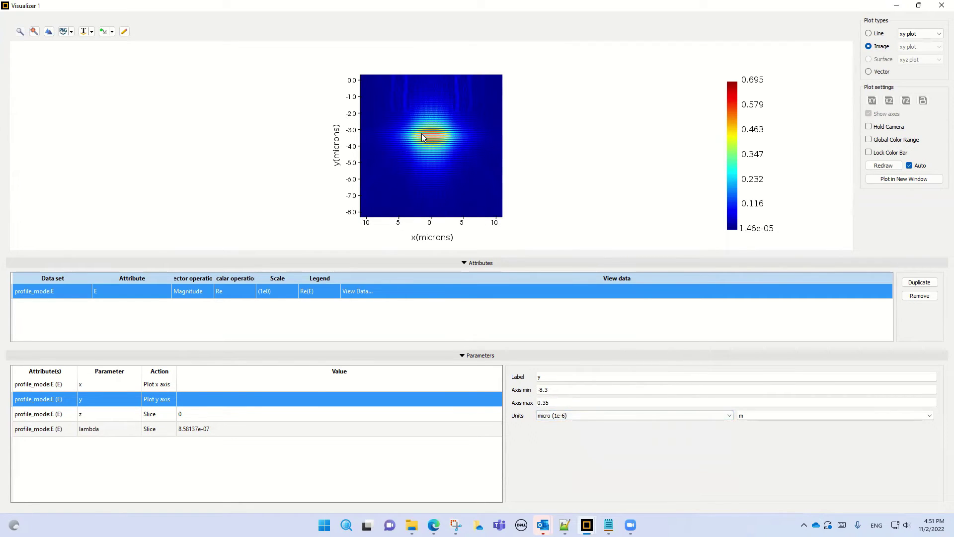
pyautogui.scroll(3, 426, 140)
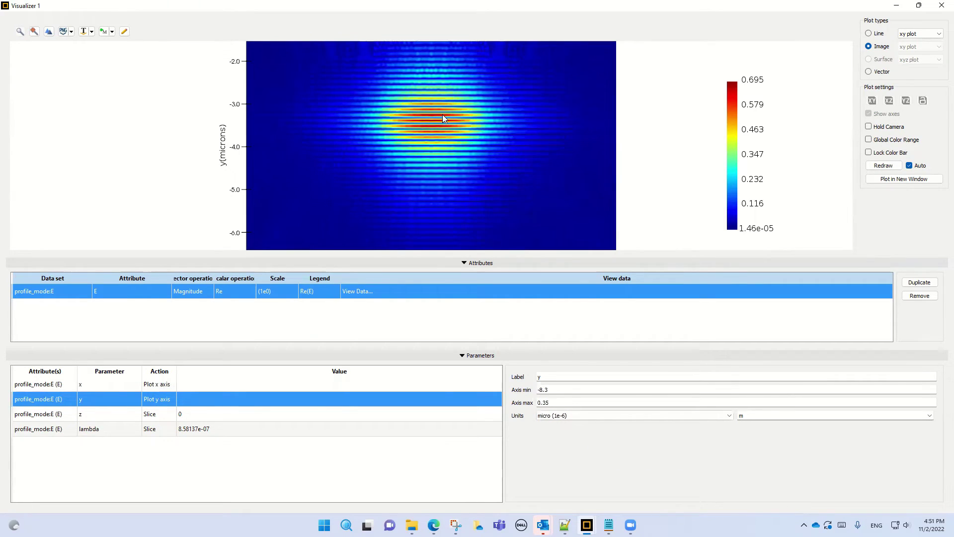
pyautogui.scroll(-3, 455, 130)
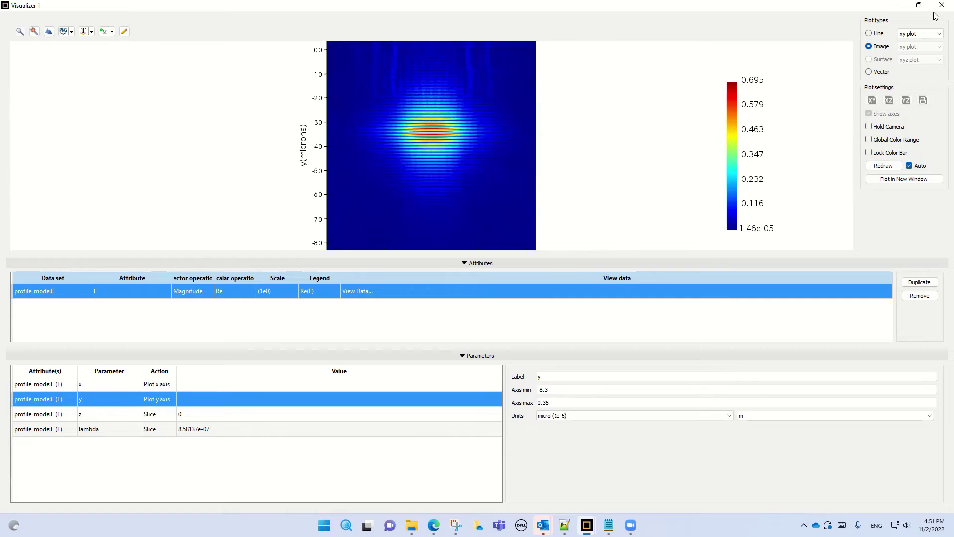
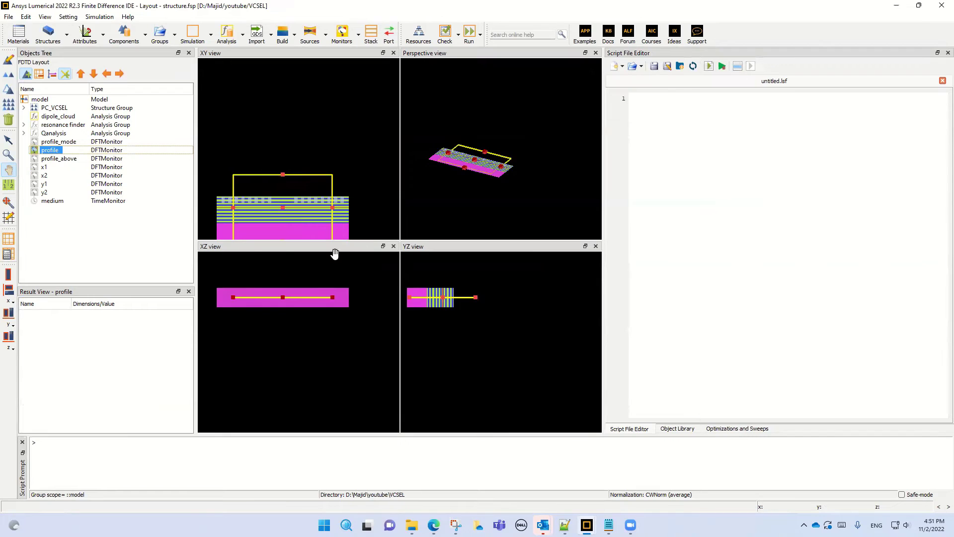
# Step: Open the profile monitor in structure.fsp, check its wavelength center, wavelength span, spectral averaging and apodization settings, and cancel
pyautogui.rightClick(45, 152)
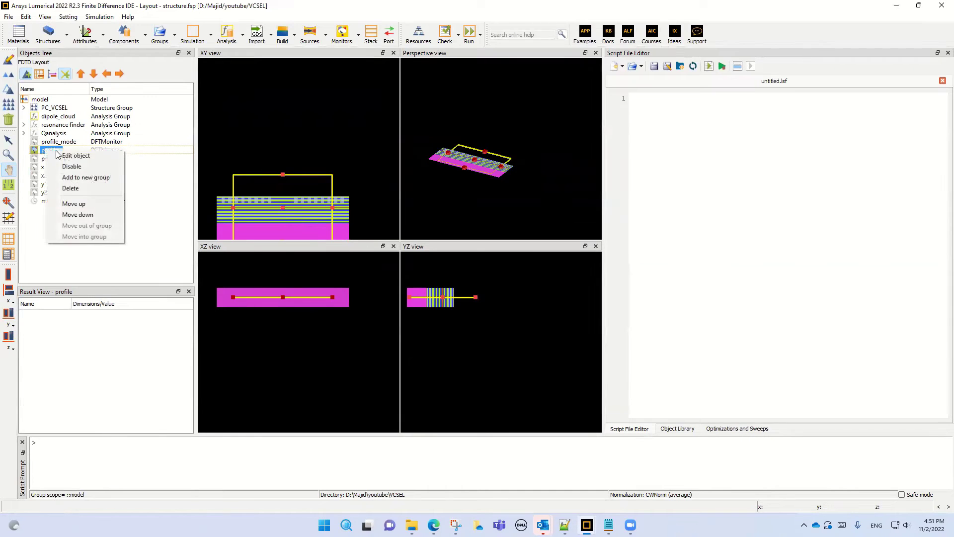
pyautogui.click(54, 157)
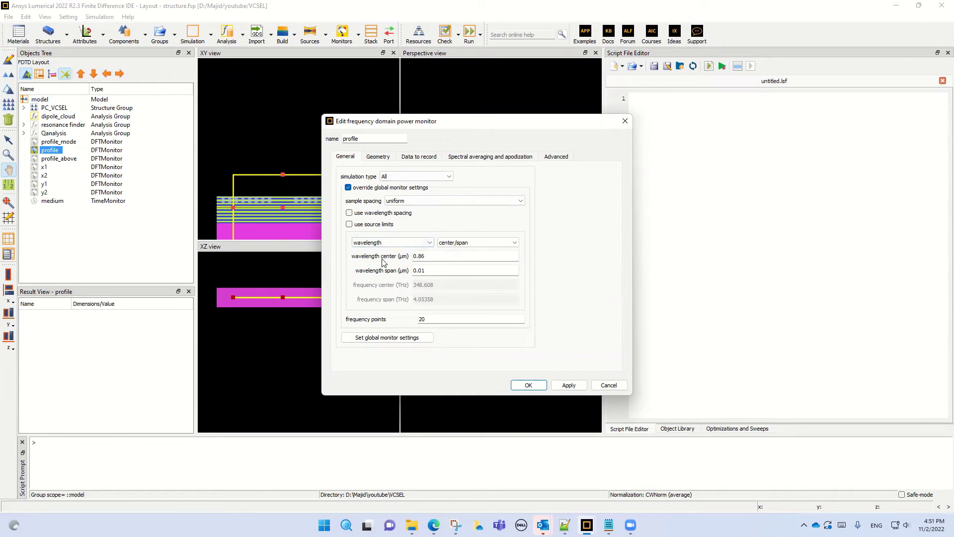
pyautogui.doubleClick(432, 257)
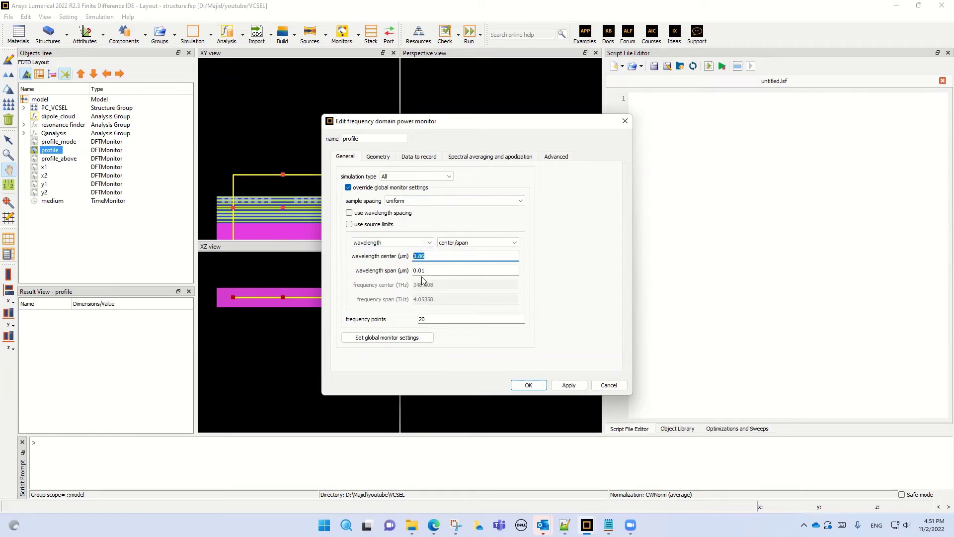
pyautogui.press('Tab')
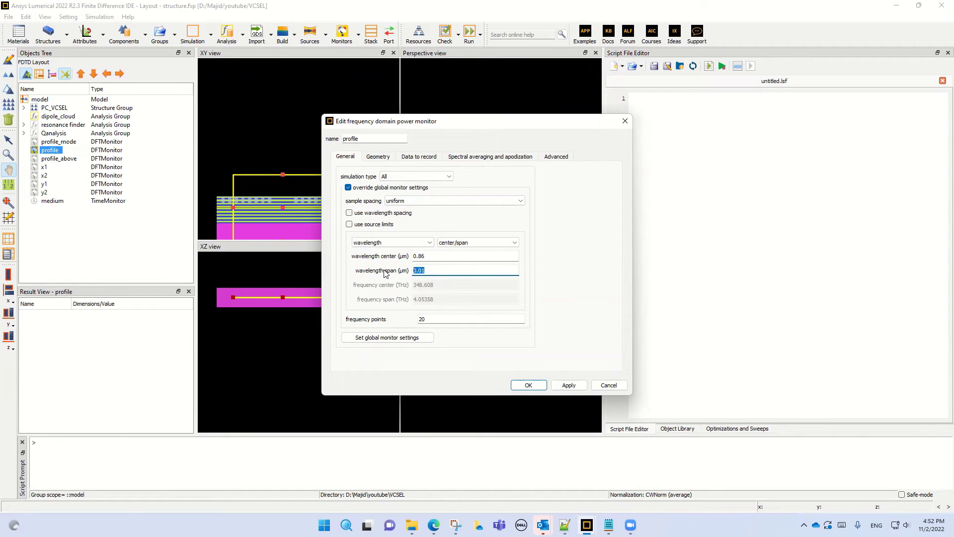
pyautogui.click(476, 158)
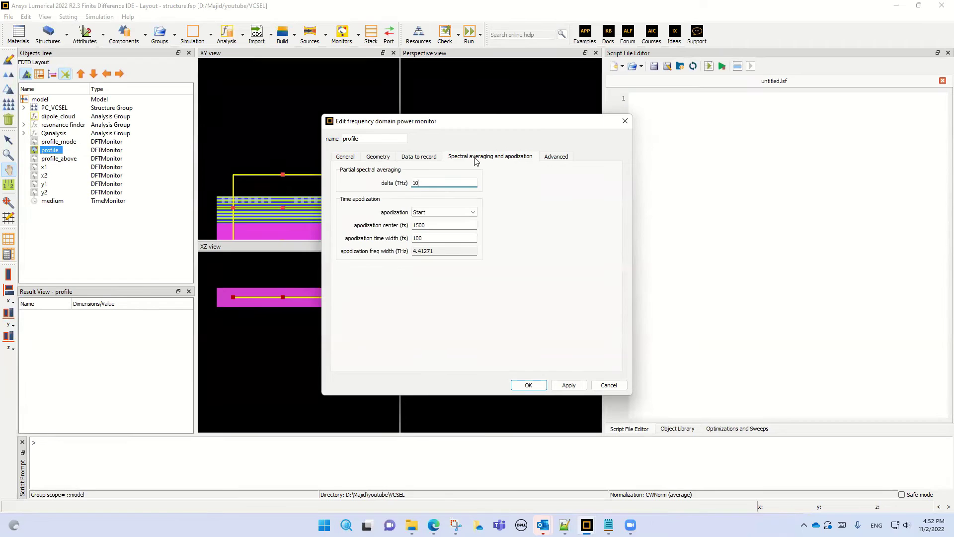
pyautogui.click(416, 184)
pyautogui.click(609, 385)
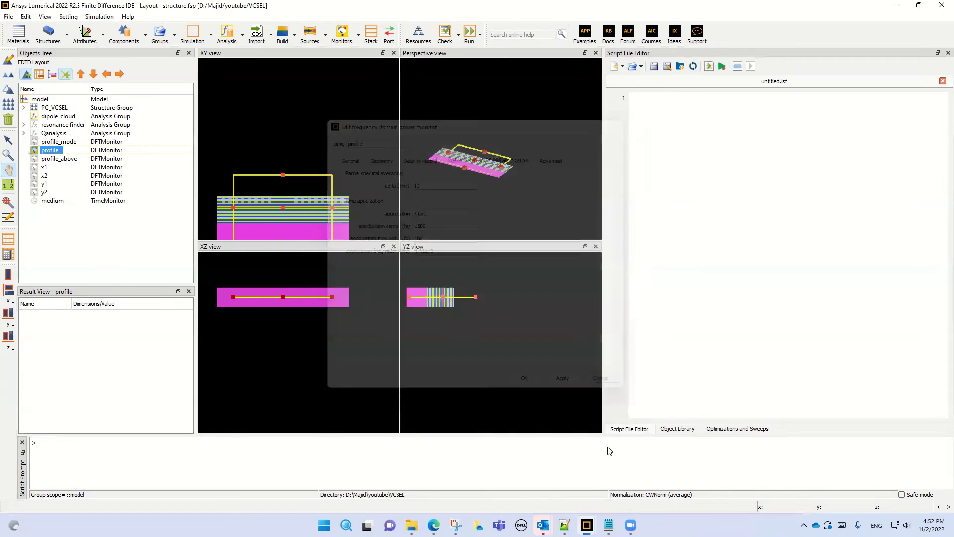
# Step: Switch to pc_vcsel_2d.fsp, visualize the medium time monitor's E field, examine the early part of its decay up close, and close the plot
pyautogui.moveTo(587, 525)
pyautogui.click(591, 475)
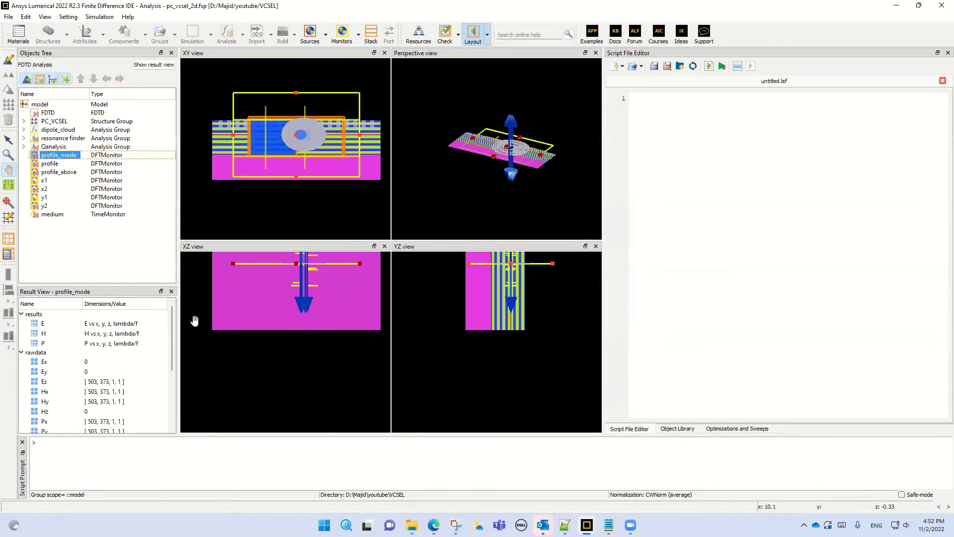
pyautogui.click(47, 215)
pyautogui.rightClick(47, 216)
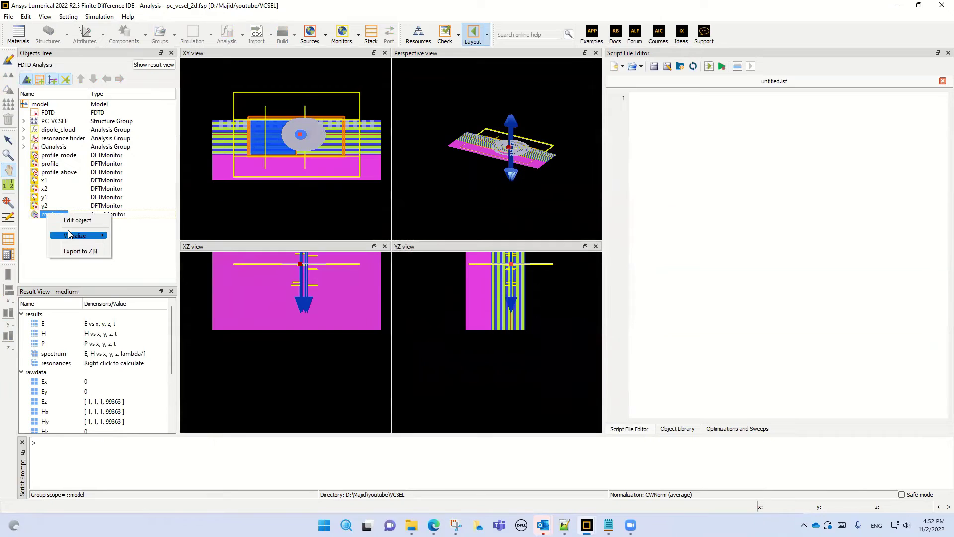
pyautogui.moveTo(72, 241)
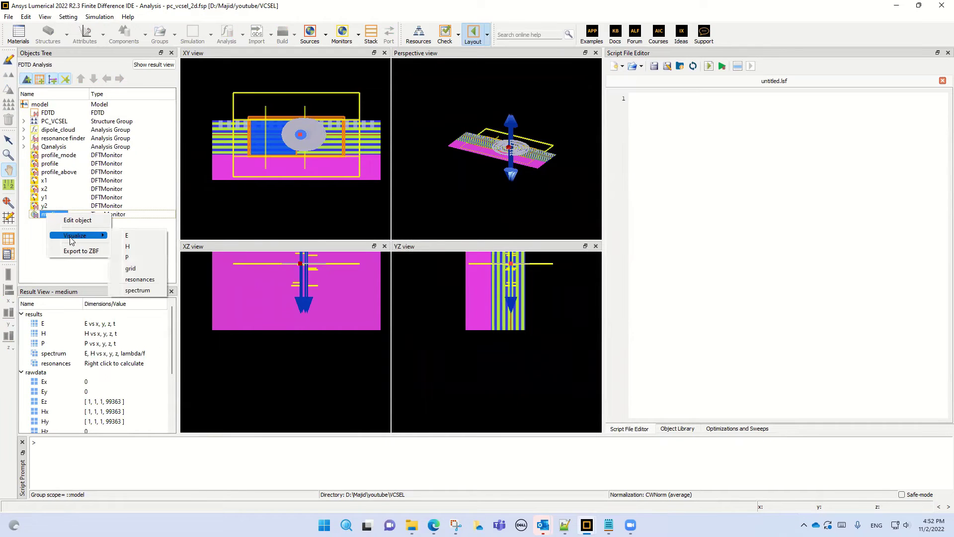
pyautogui.click(127, 236)
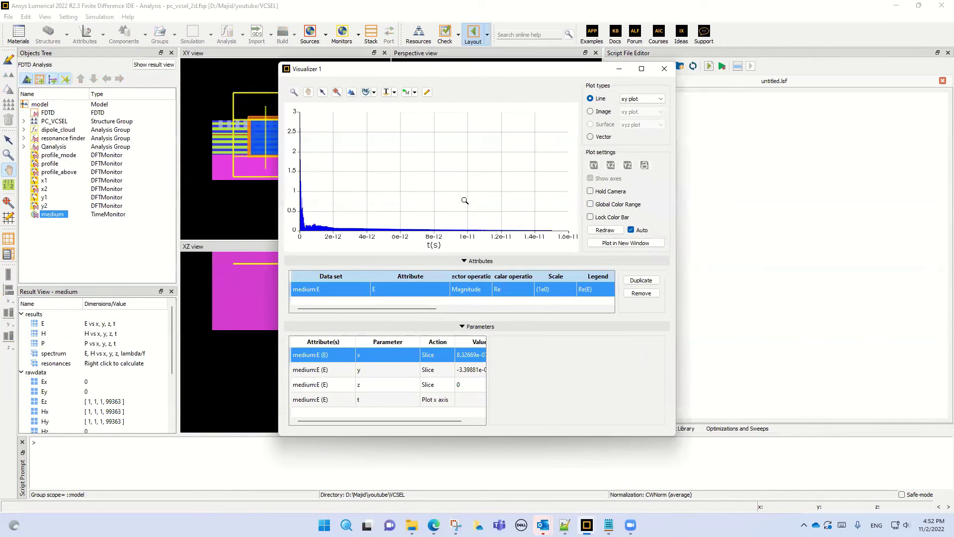
pyautogui.moveTo(476, 190); pyautogui.dragTo(303, 245)
pyautogui.moveTo(515, 151); pyautogui.dragTo(300, 232)
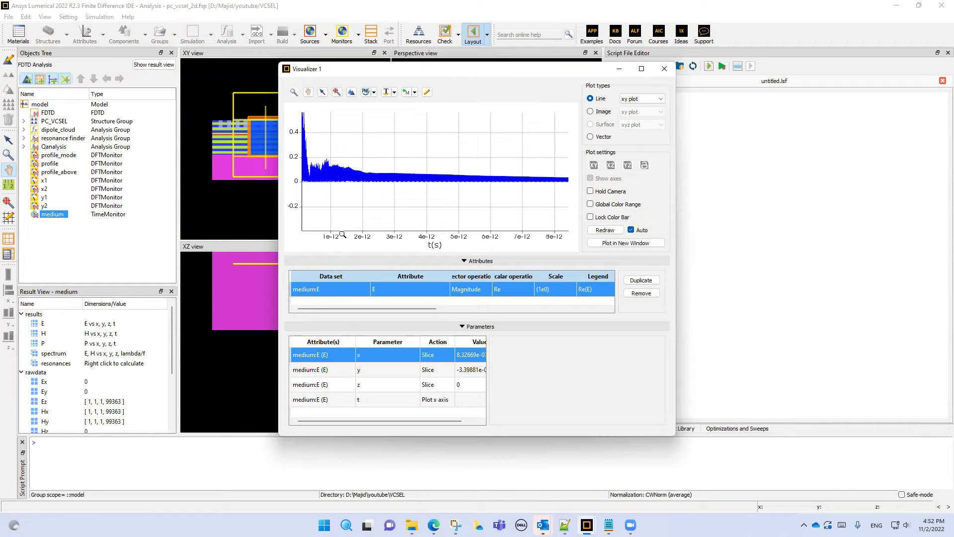
pyautogui.moveTo(365, 148); pyautogui.dragTo(319, 198)
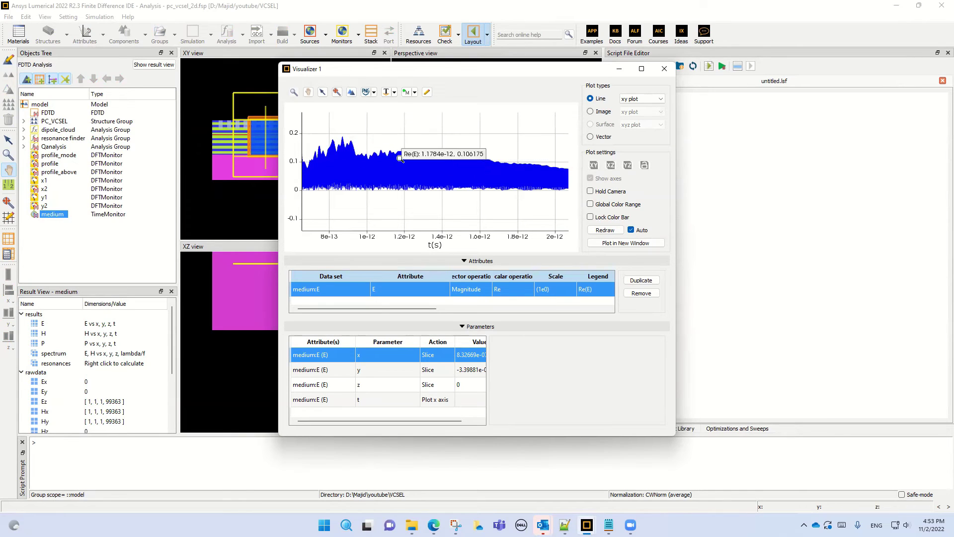
pyautogui.click(664, 69)
# Step: Visualize the E field recorded by the profile monitor in pc_vcsel_2d.fsp
pyautogui.moveTo(593, 518)
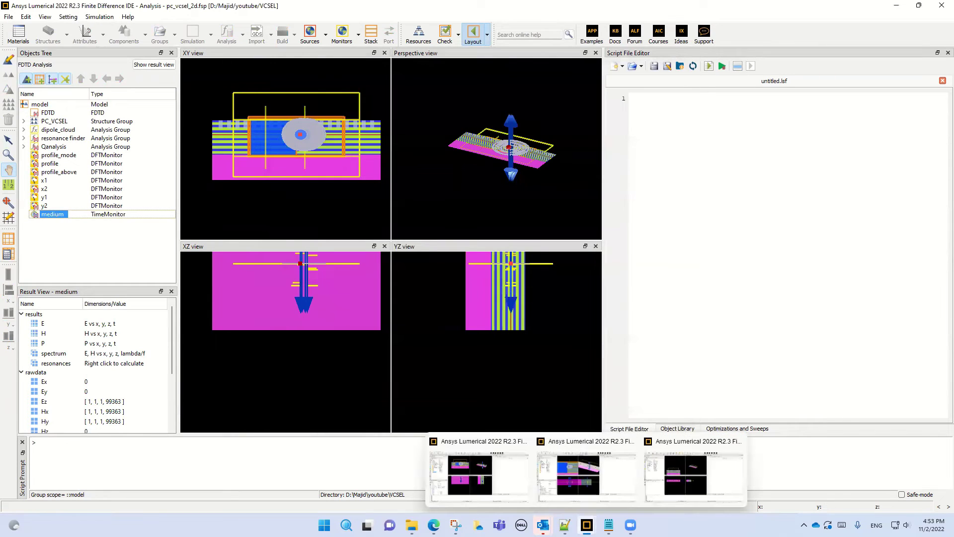
pyautogui.click(439, 453)
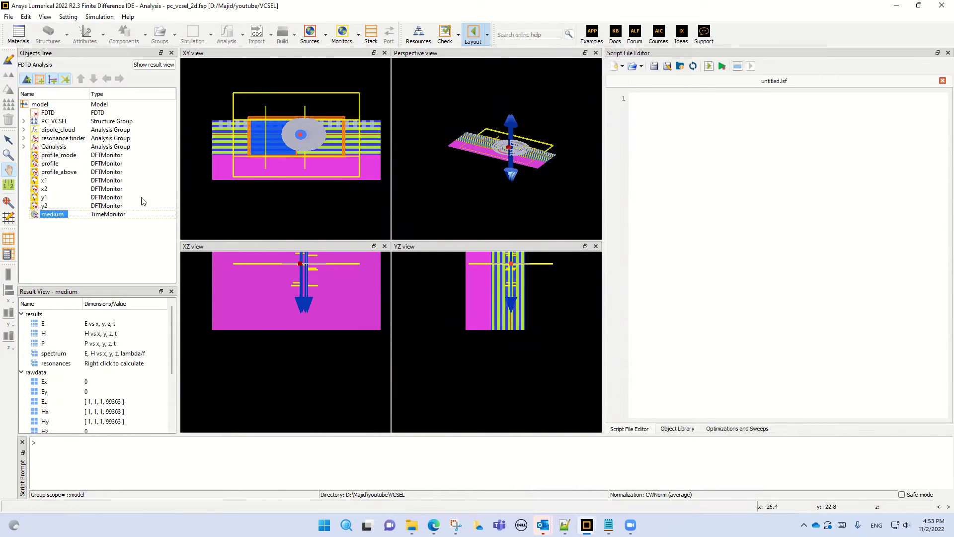
pyautogui.click(47, 166)
pyautogui.rightClick(48, 166)
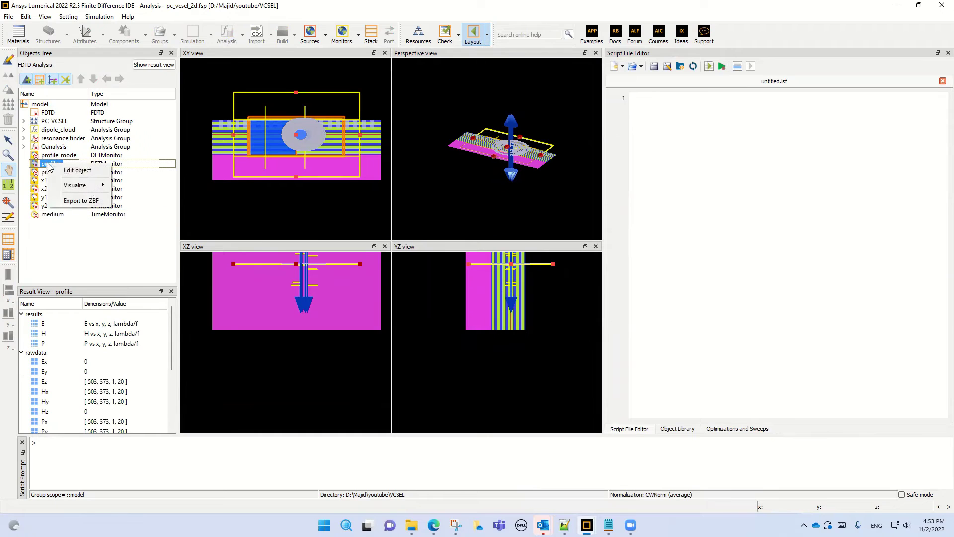
pyautogui.moveTo(74, 187)
pyautogui.click(126, 187)
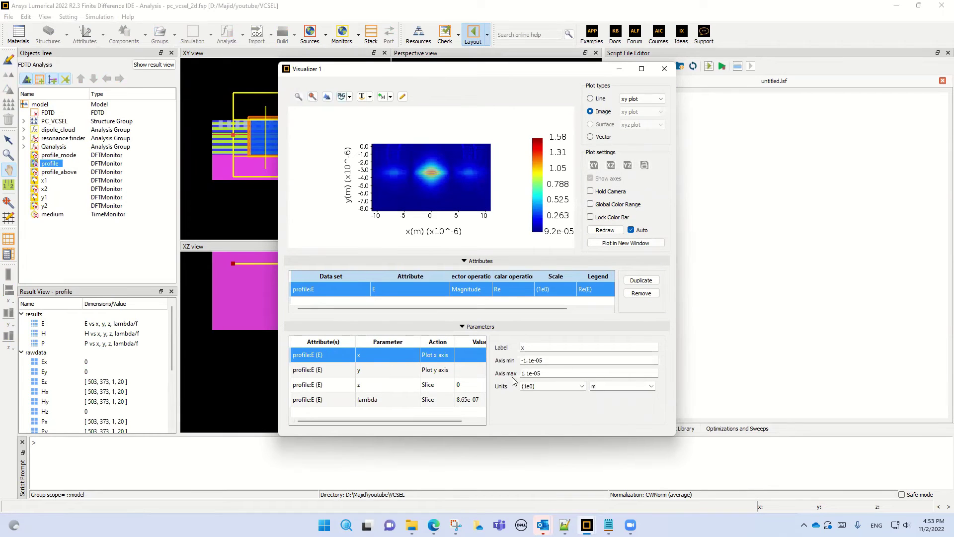
# Step: Set the units of the plot's x, y and lambda parameters to micro (1e-6)
pyautogui.click(534, 387)
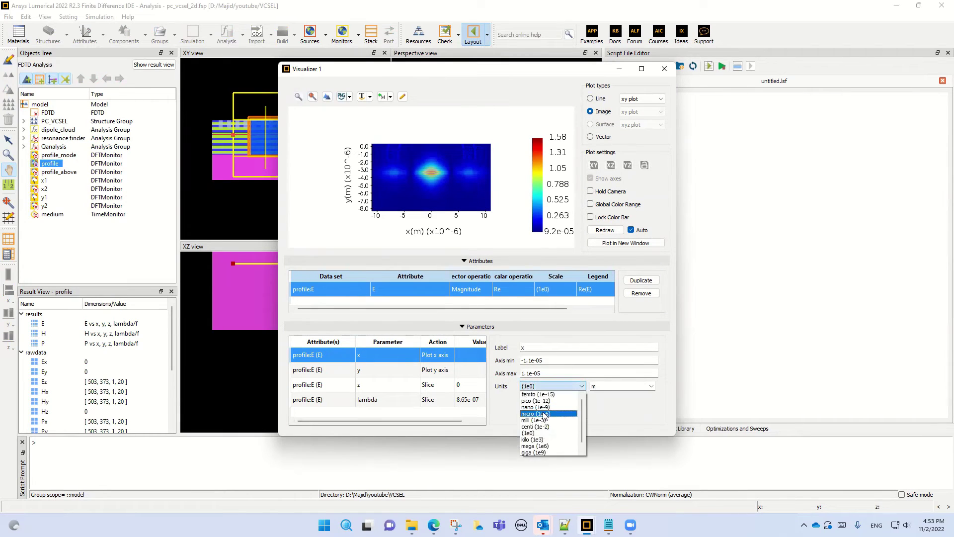
pyautogui.click(543, 413)
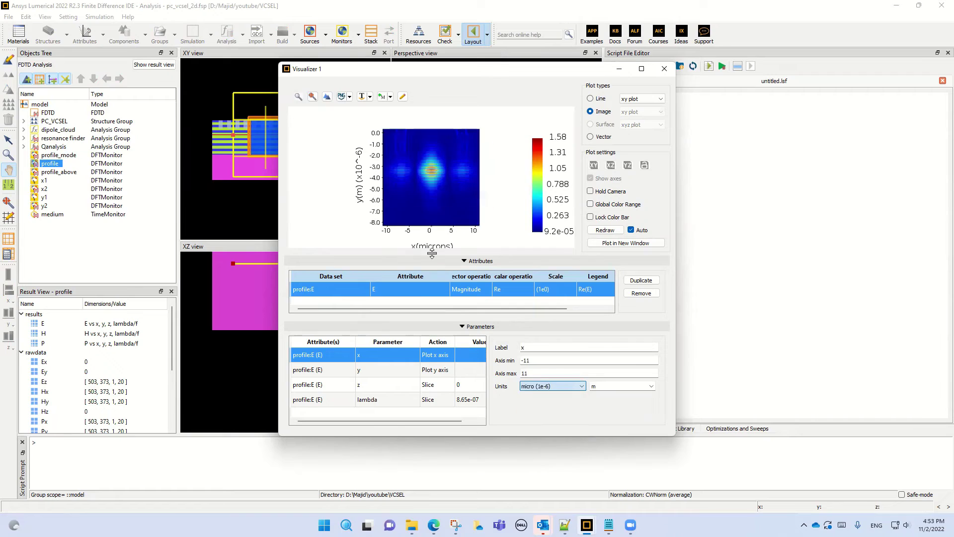
pyautogui.click(367, 372)
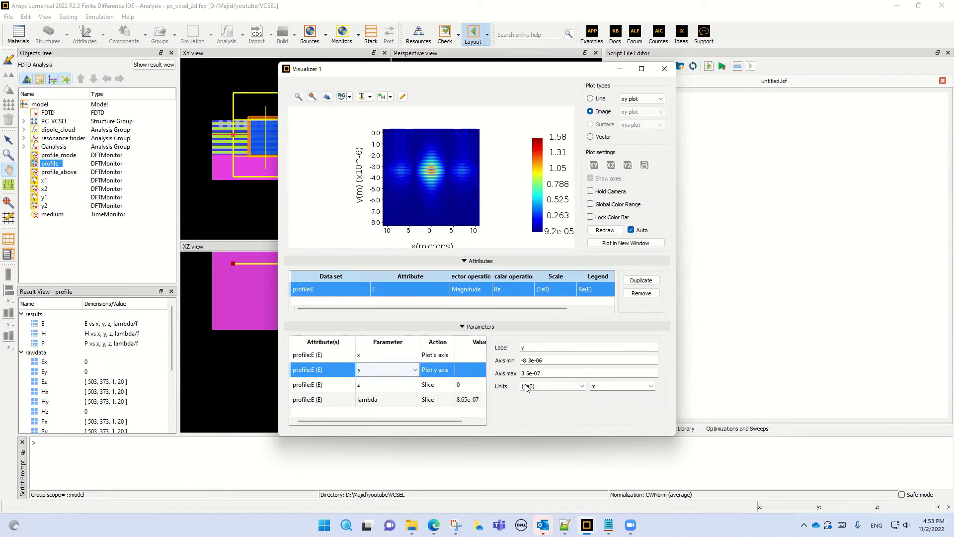
pyautogui.click(544, 386)
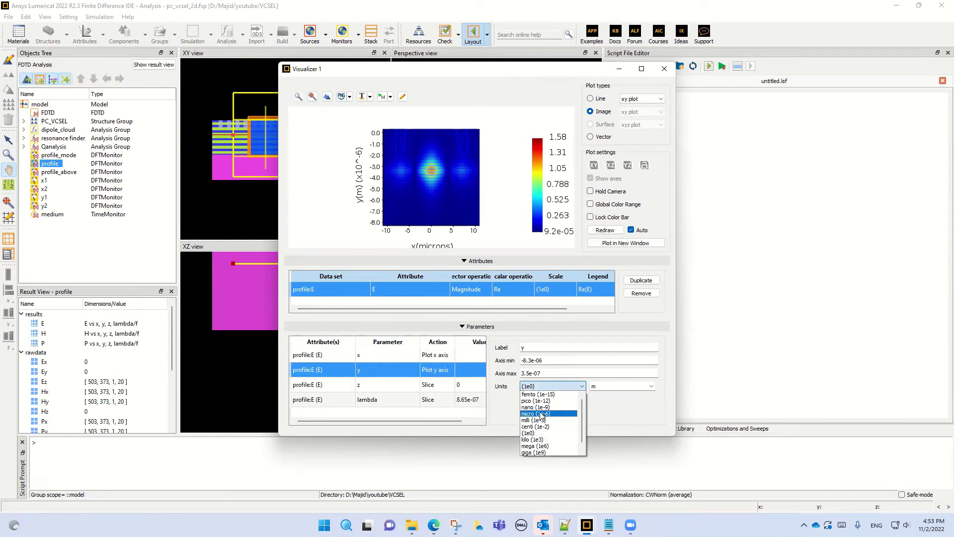
pyautogui.click(537, 414)
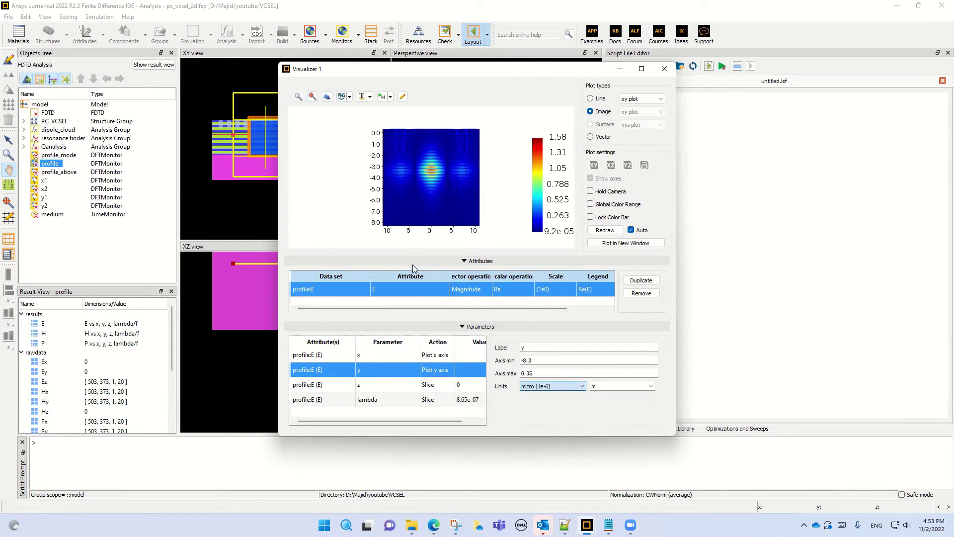
pyautogui.click(392, 400)
pyautogui.click(534, 388)
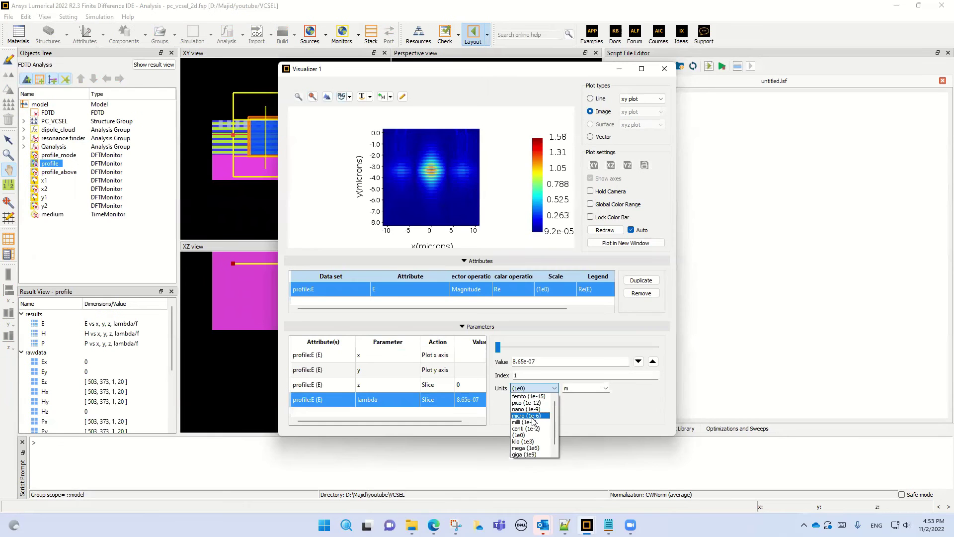
pyautogui.click(532, 417)
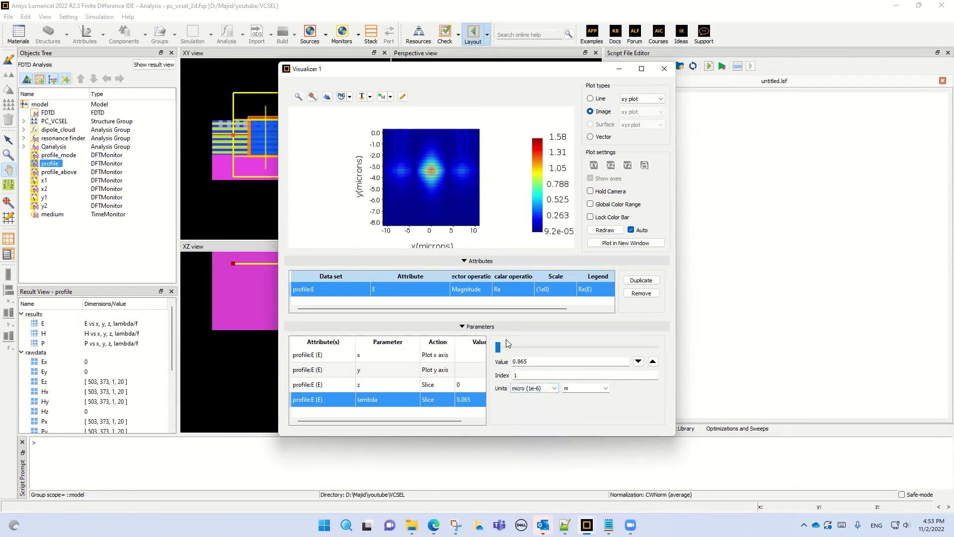
# Step: Step the lambda slice up one index at a time to index 13, compare the field profile at each wavelength, and close the plot
pyautogui.click(652, 362)
pyautogui.click(653, 362)
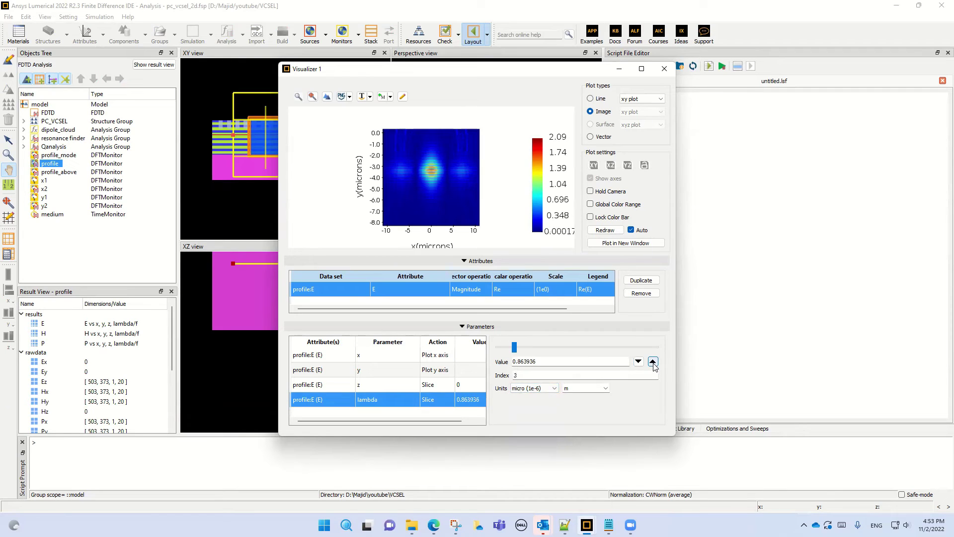
pyautogui.click(652, 362)
pyautogui.click(652, 362)
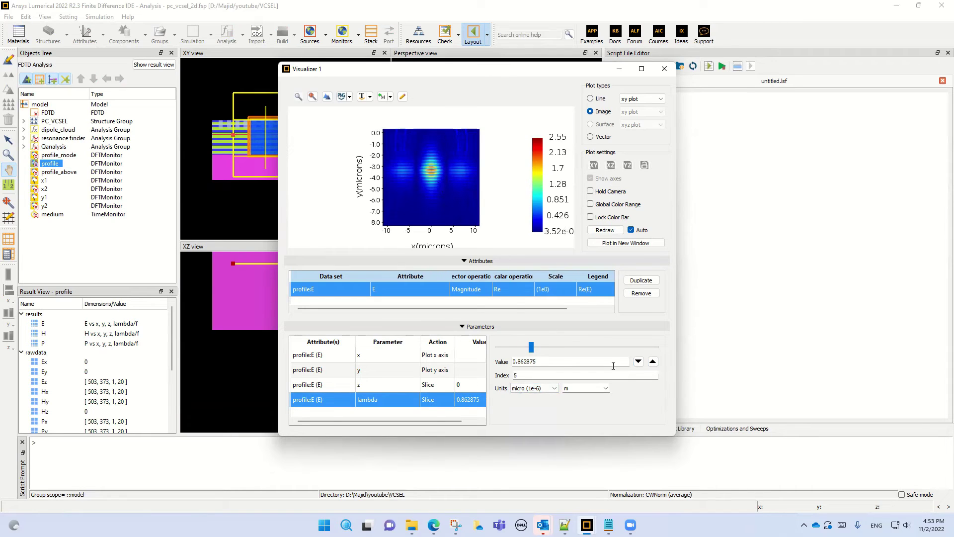
pyautogui.click(652, 362)
pyautogui.click(652, 362)
pyautogui.click(653, 362)
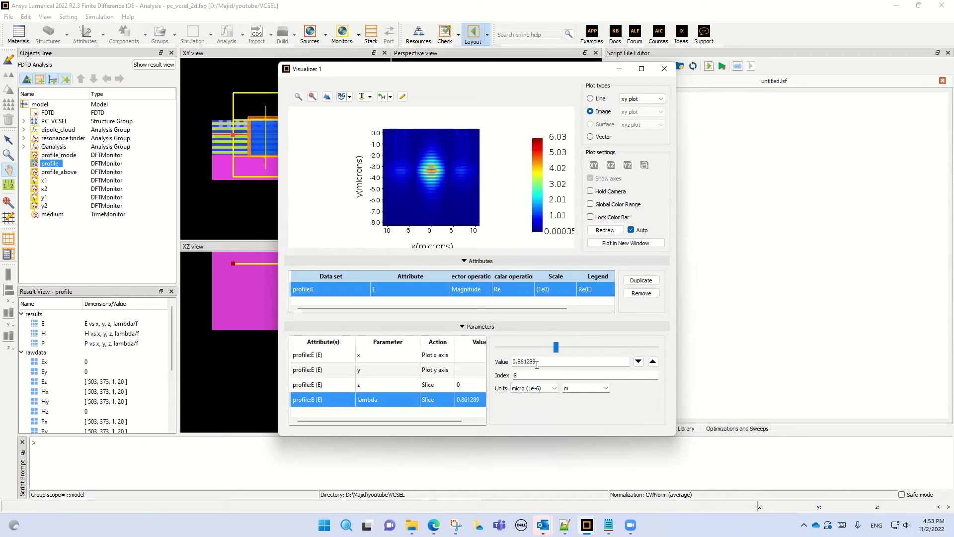
pyautogui.click(653, 363)
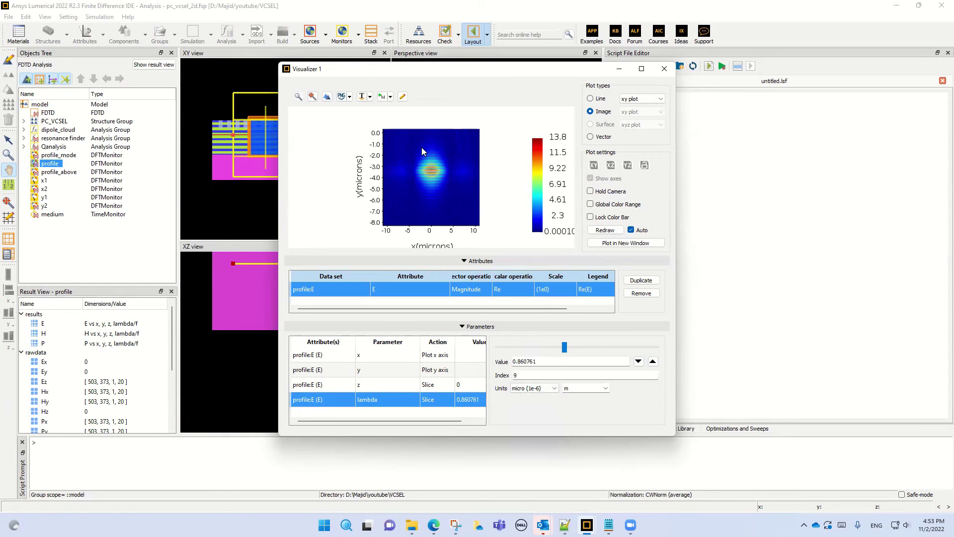
pyautogui.click(653, 362)
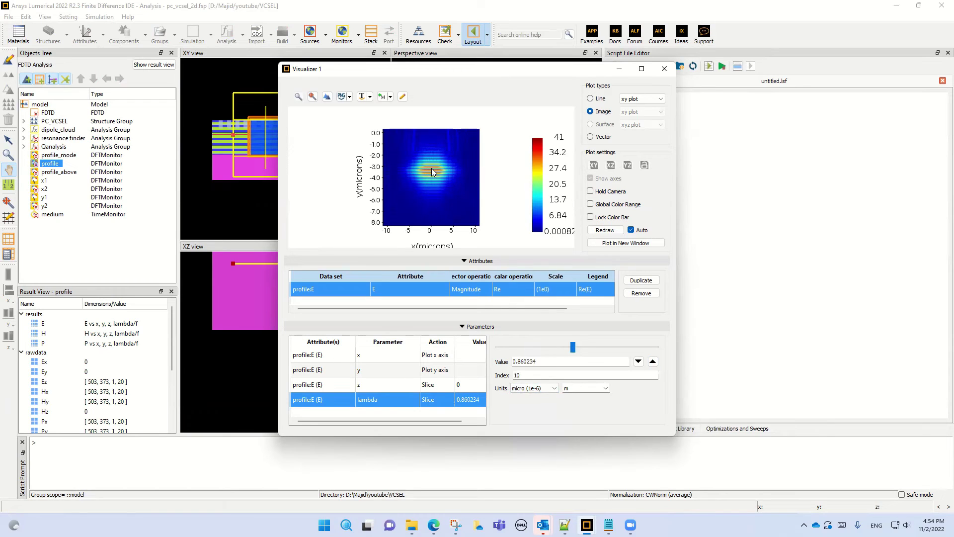
pyautogui.click(653, 362)
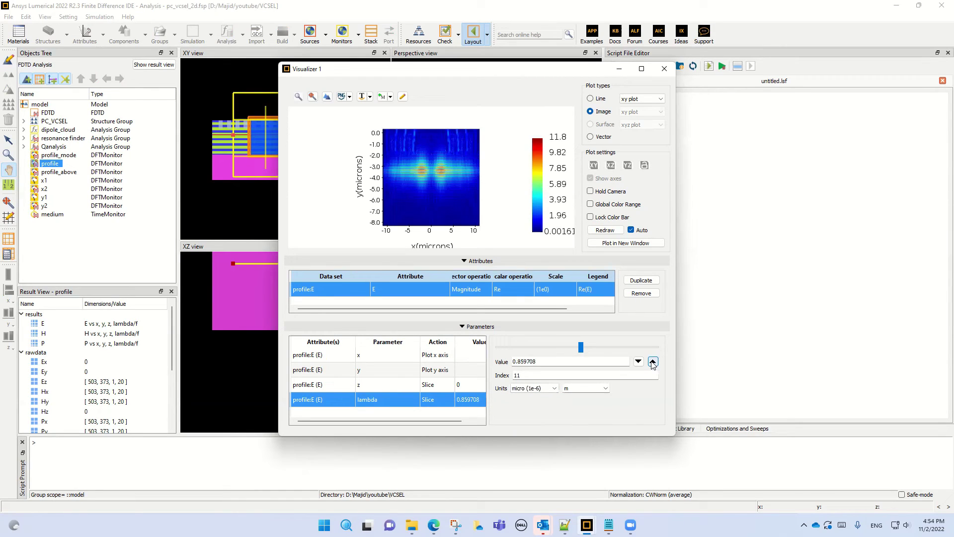
pyautogui.click(653, 363)
pyautogui.click(653, 363)
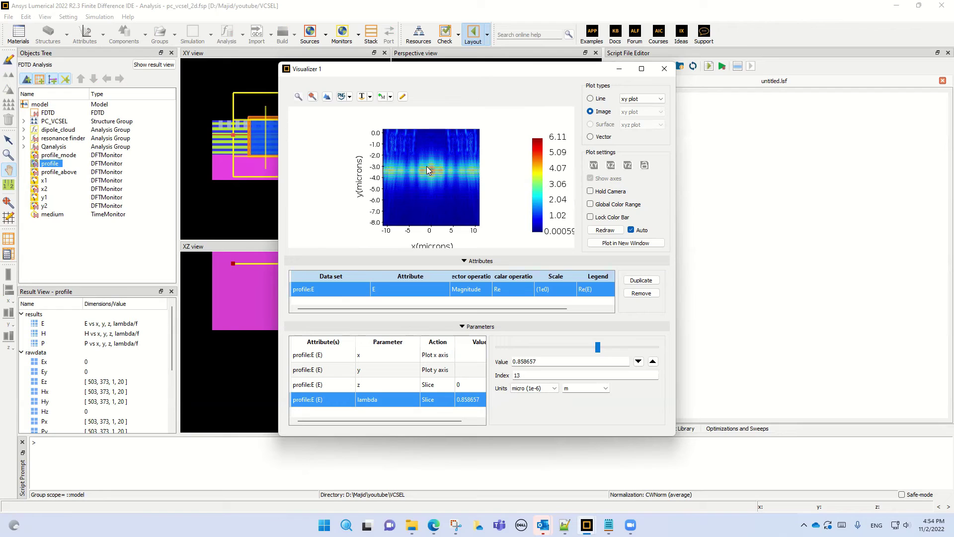
pyautogui.click(664, 68)
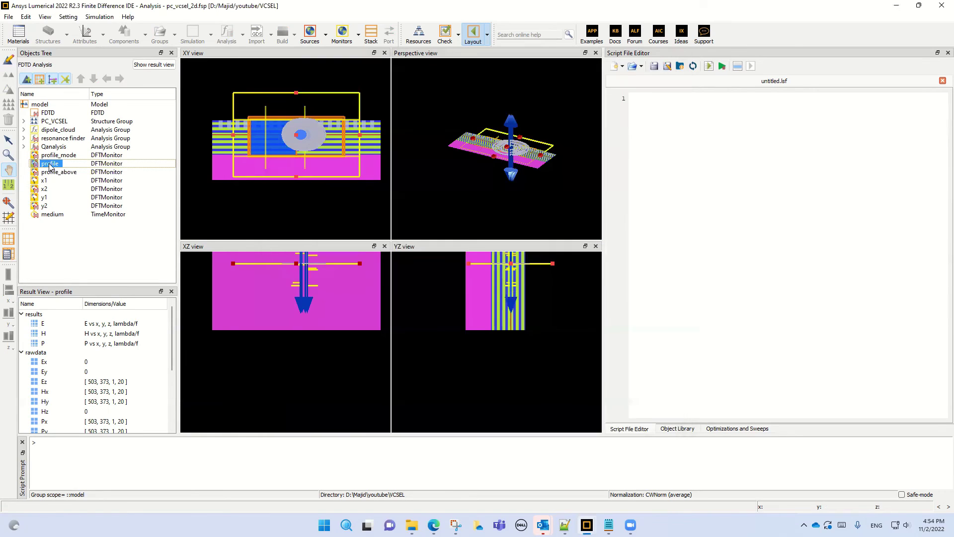
# Step: Reopen the profile monitor's settings in pc_vcsel_2d.fsp, check its spectral averaging and time apodization, and cancel
pyautogui.rightClick(48, 164)
pyautogui.click(73, 168)
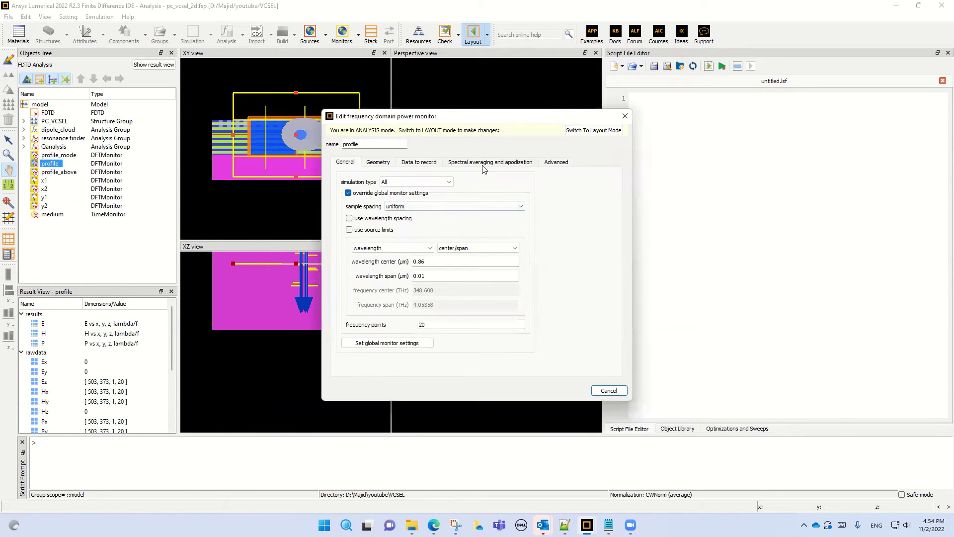
pyautogui.click(483, 163)
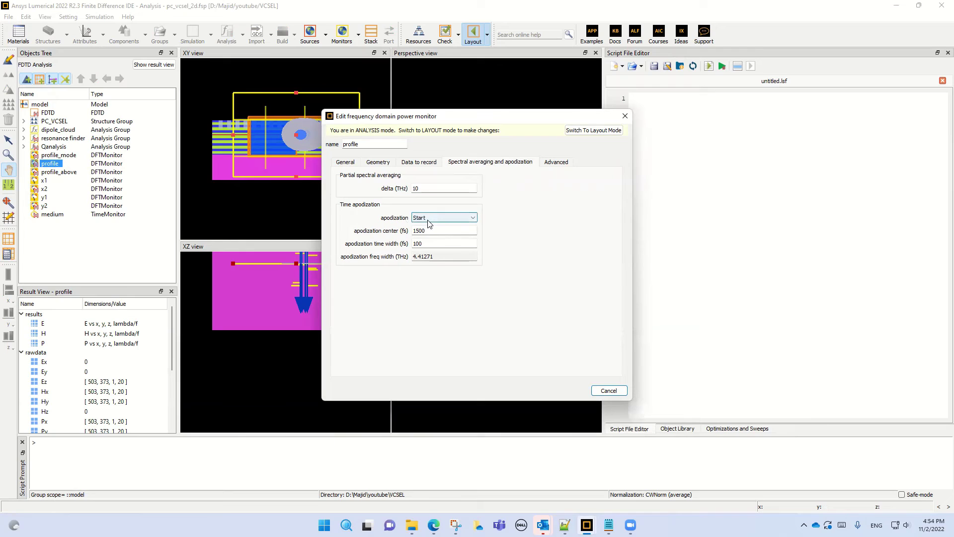
pyautogui.click(604, 389)
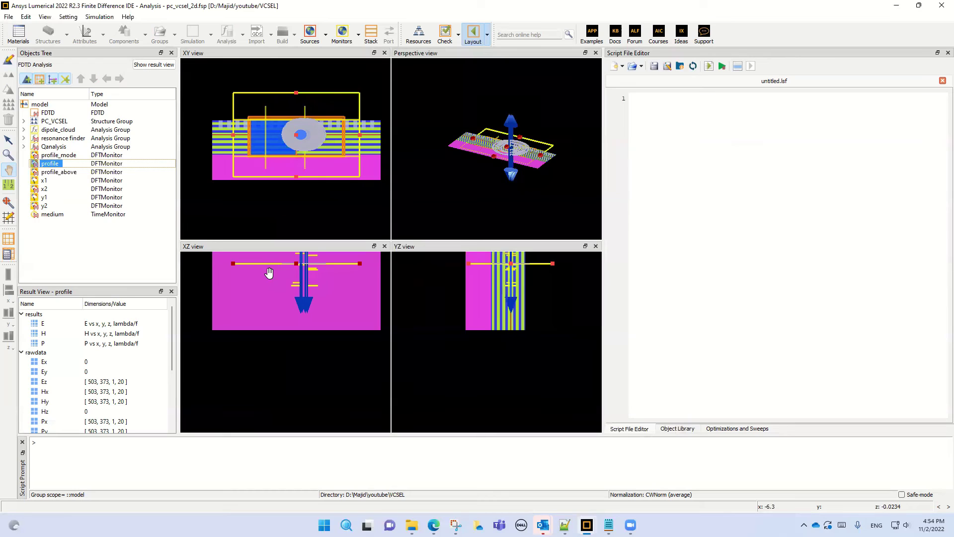
pyautogui.scroll(2, 286, 118)
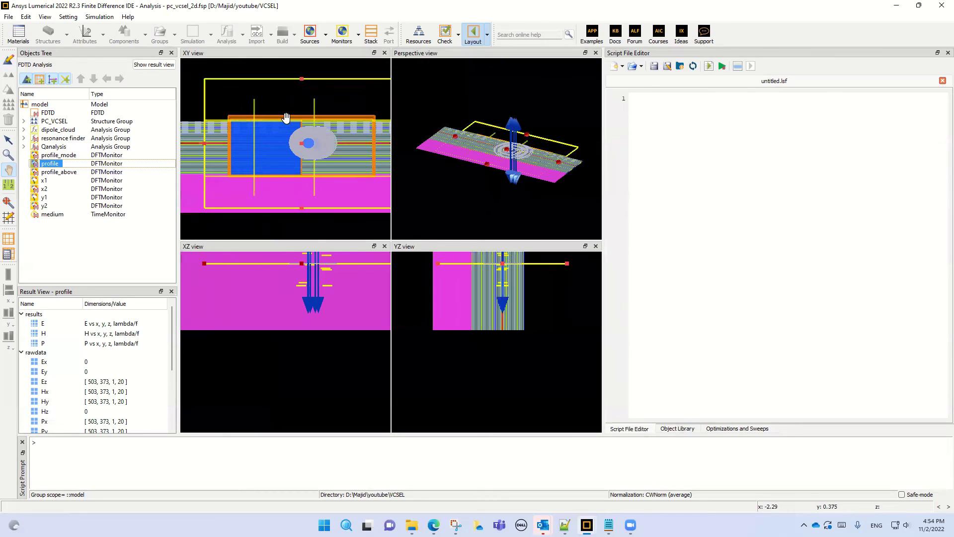
# Step: Switch to the structure.fsp window and disable the profile monitor
pyautogui.scroll(1, 286, 118)
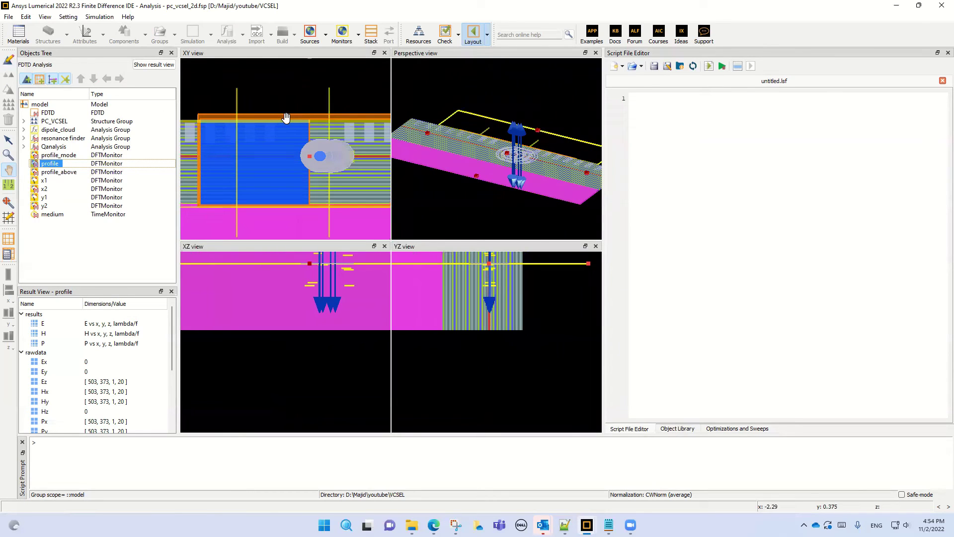
pyautogui.moveTo(411, 525)
pyautogui.moveTo(586, 525)
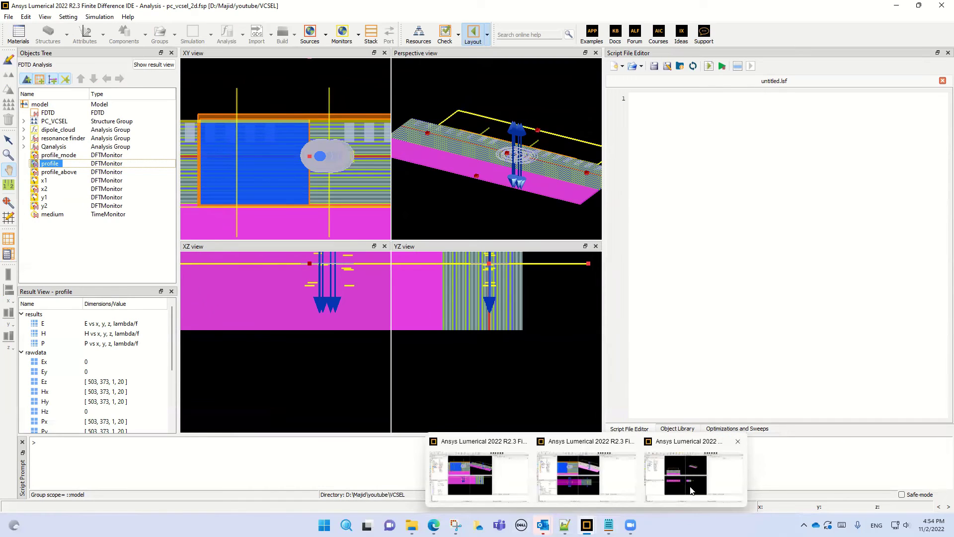
pyautogui.click(690, 491)
pyautogui.rightClick(48, 152)
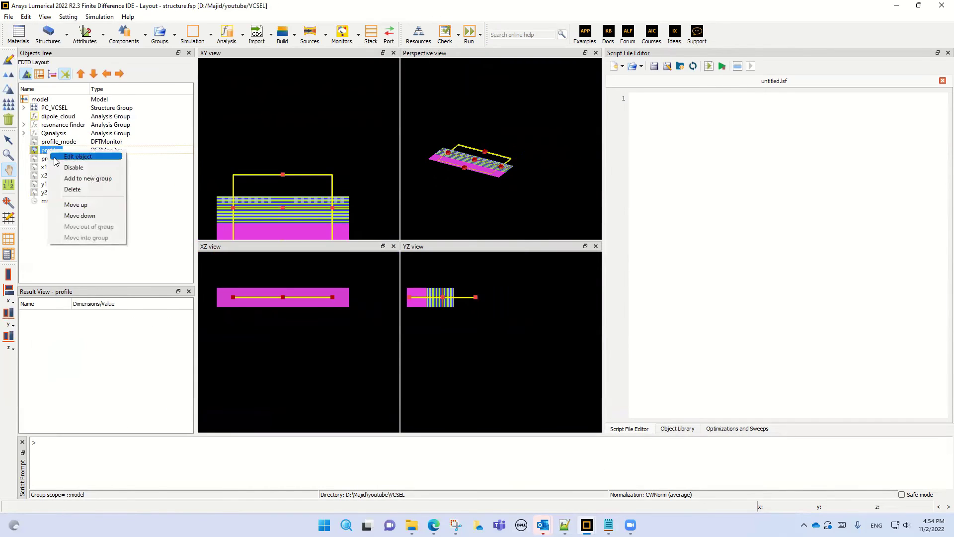
pyautogui.click(64, 165)
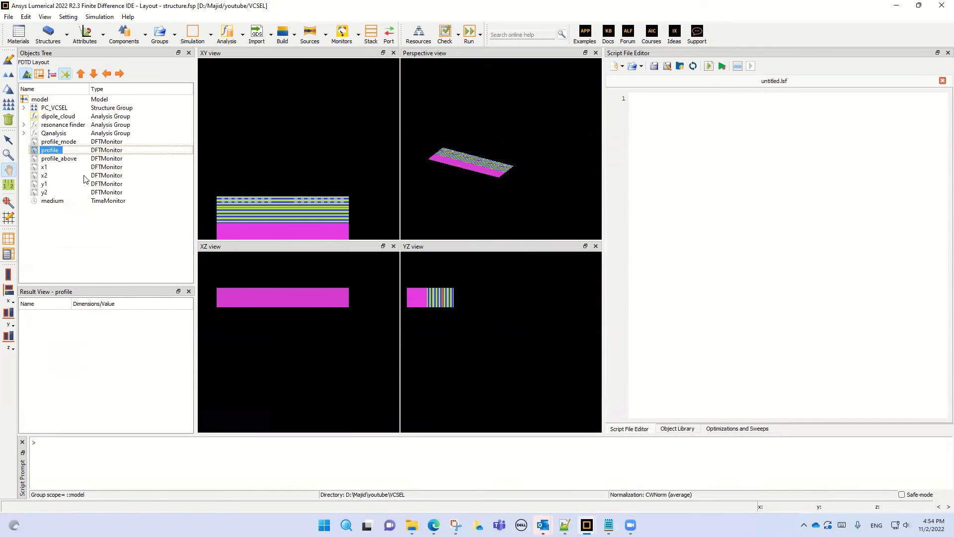
# Step: Enable the x1 and x2 monitors, check where they cross the structure, and disable both again
pyautogui.rightClick(43, 169)
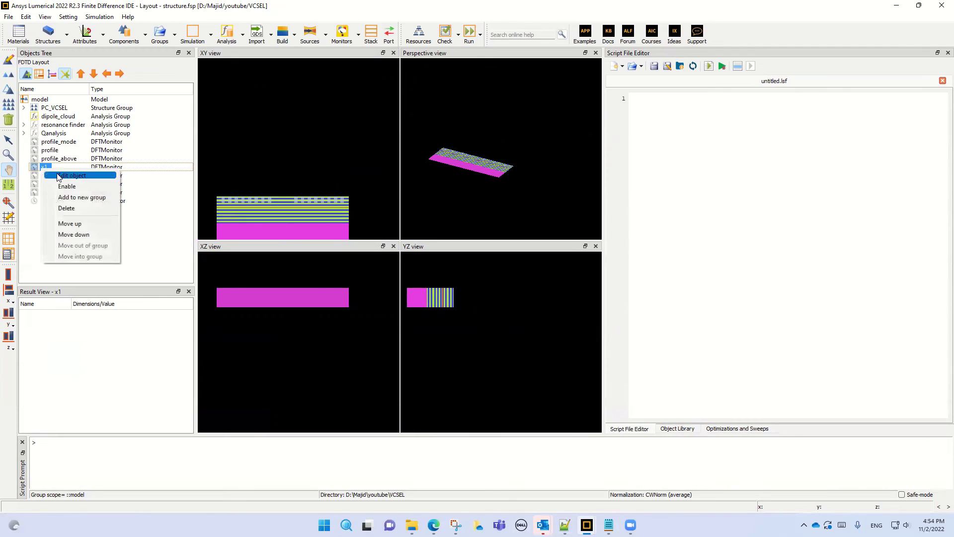
pyautogui.click(68, 186)
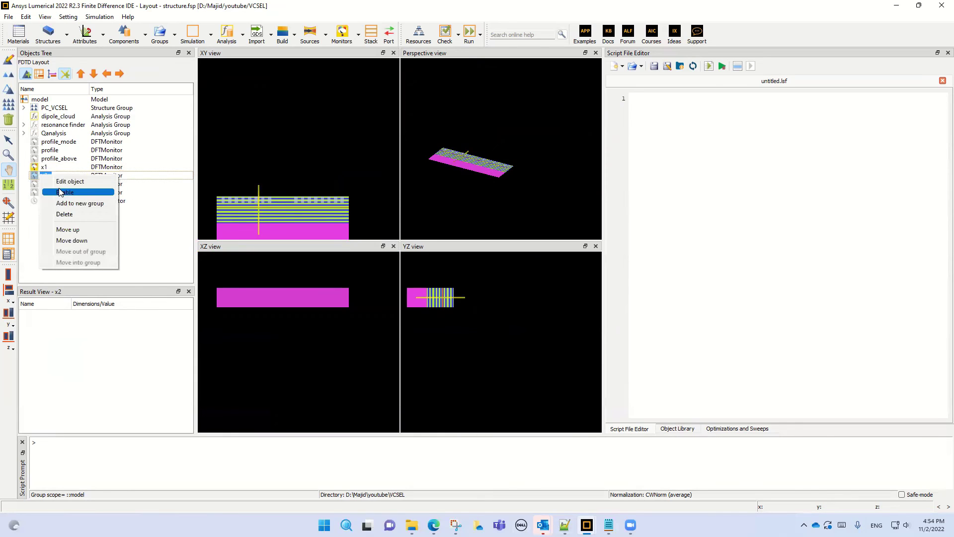
pyautogui.press('Escape')
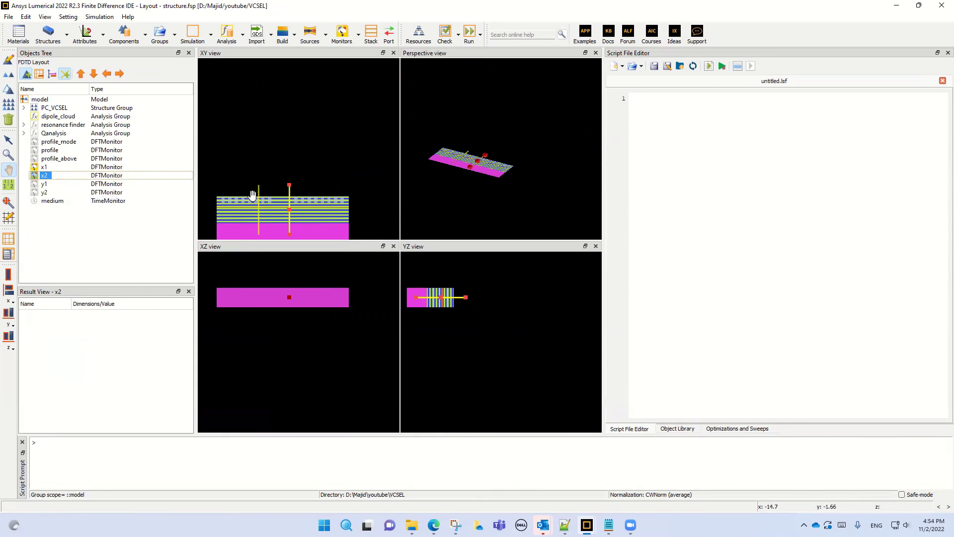
pyautogui.rightClick(43, 176)
pyautogui.press('Escape')
pyautogui.click(43, 176)
pyautogui.rightClick(43, 176)
pyautogui.click(68, 193)
# Step: Enable the y1 and y2 monitors in structure.fsp
pyautogui.click(45, 184)
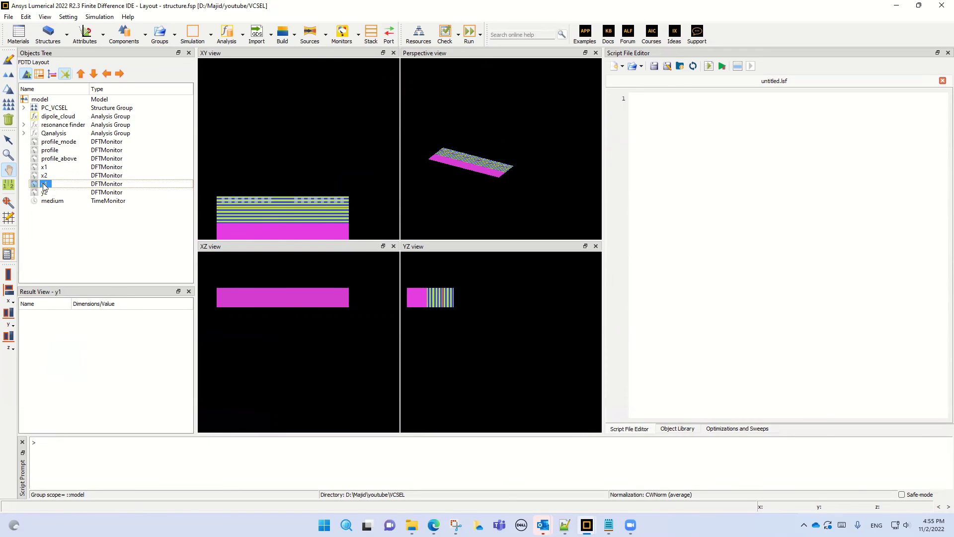
pyautogui.rightClick(46, 184)
pyautogui.click(70, 201)
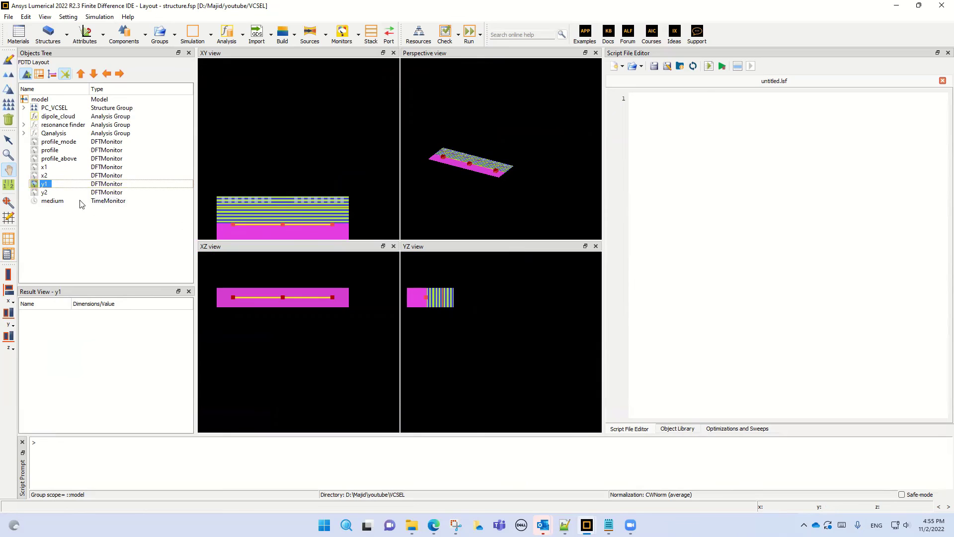
pyautogui.click(44, 193)
pyautogui.rightClick(44, 192)
pyautogui.click(70, 210)
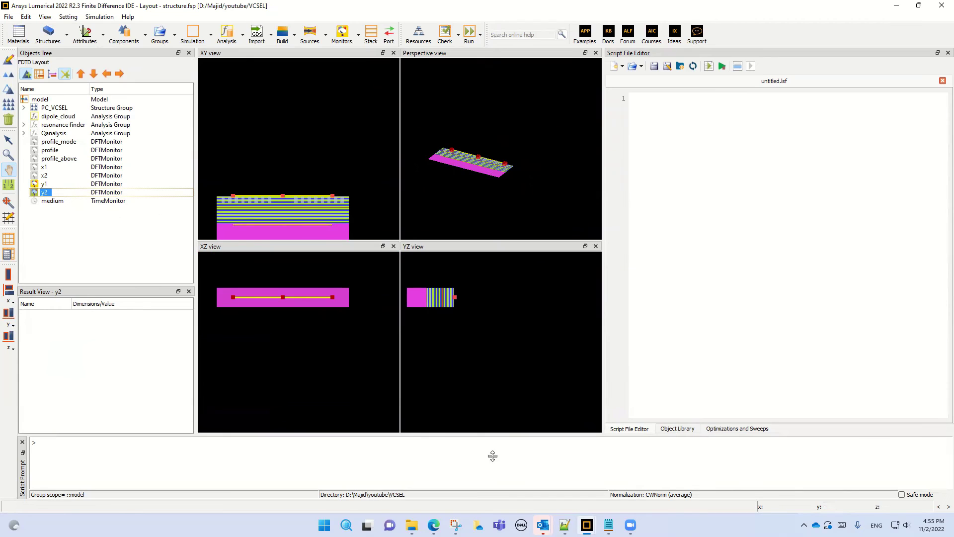
# Step: Switch to pc_vcsel_2d.fsp, visualize the x2 monitor's E field, and set the plot's y units to micro (1e-6)
pyautogui.moveTo(586, 525)
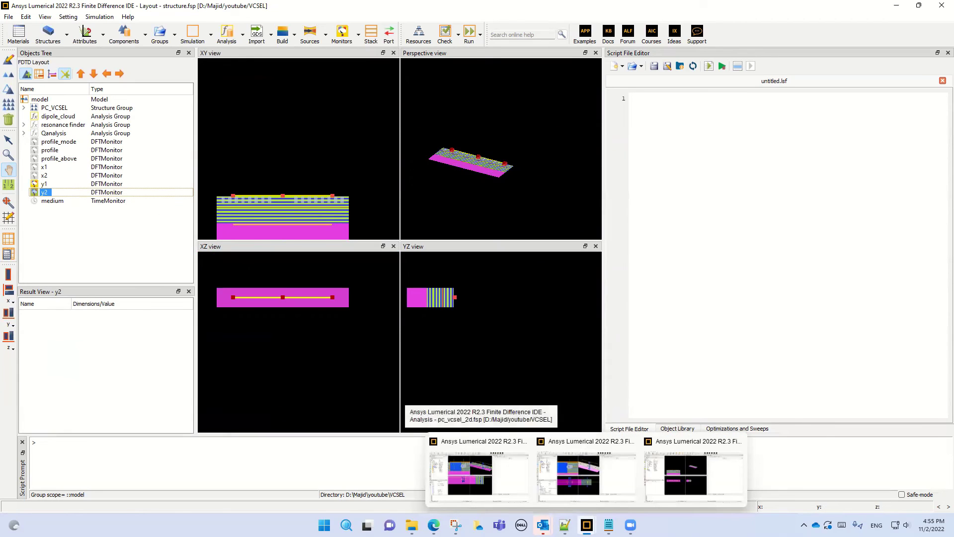
pyautogui.click(477, 478)
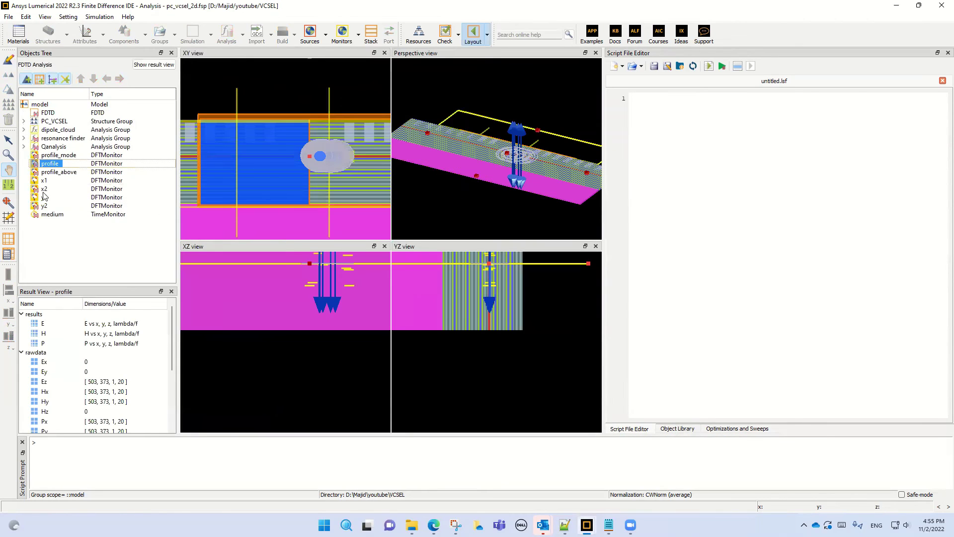
pyautogui.click(42, 190)
pyautogui.rightClick(42, 190)
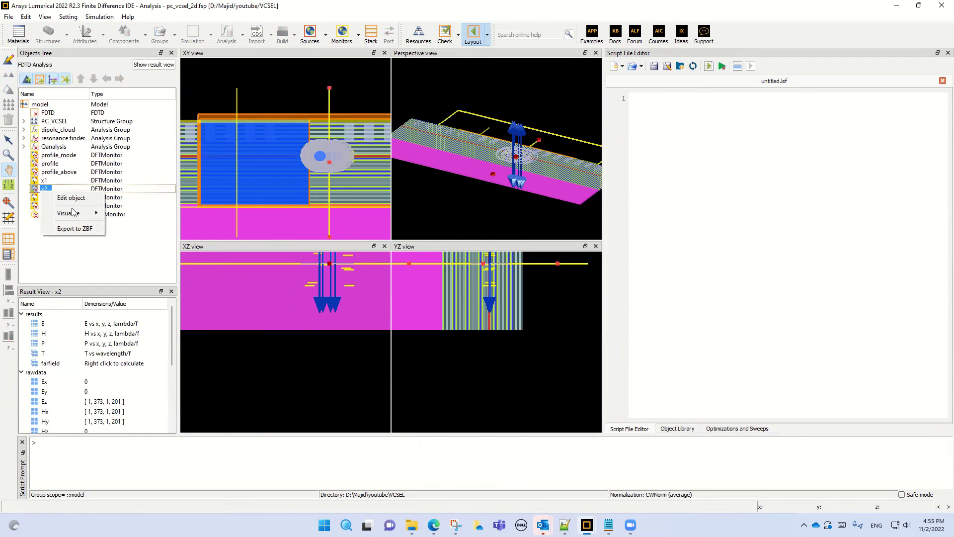
pyautogui.moveTo(76, 219)
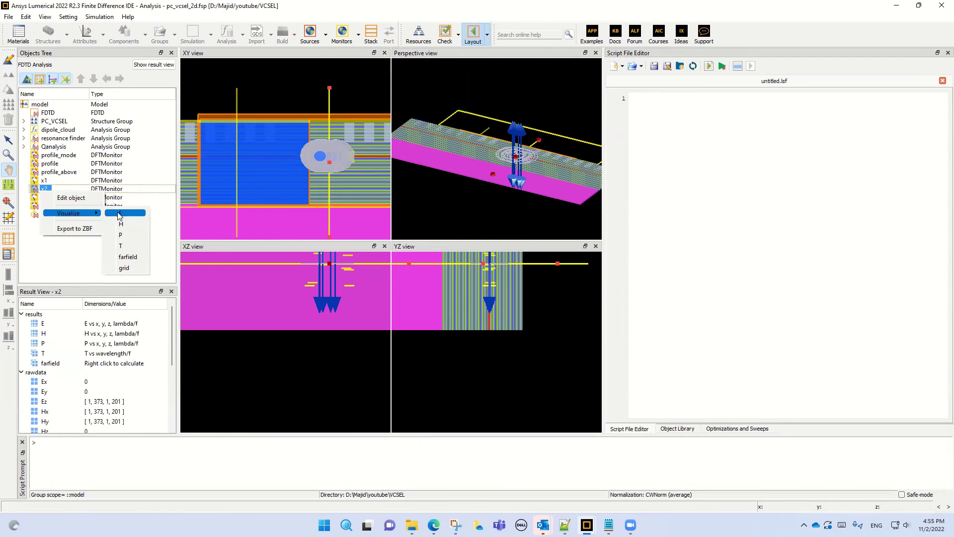
pyautogui.click(119, 210)
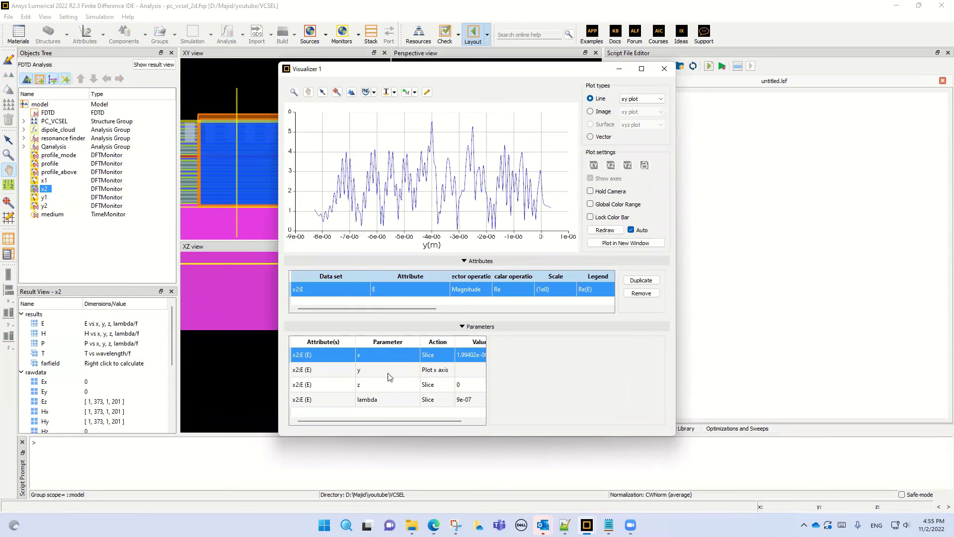
pyautogui.click(362, 373)
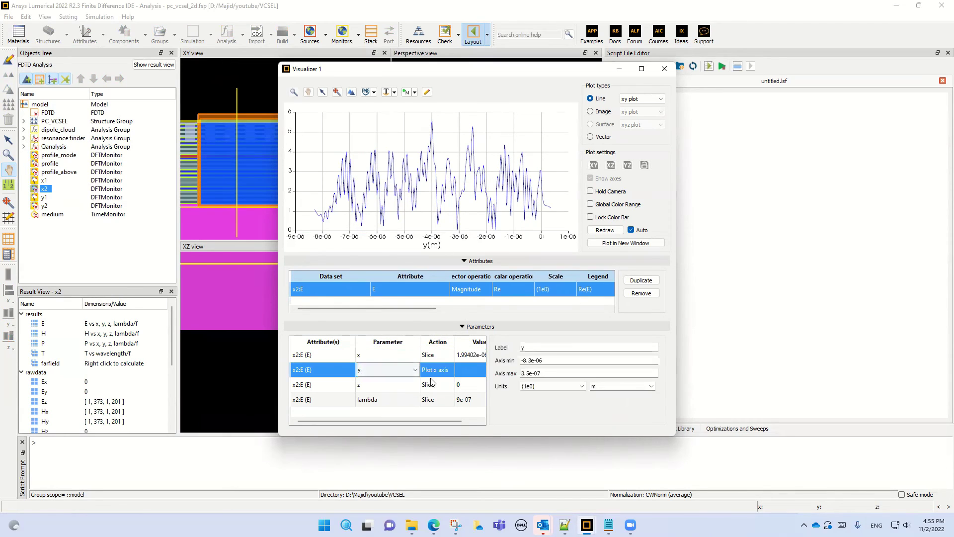
pyautogui.click(530, 387)
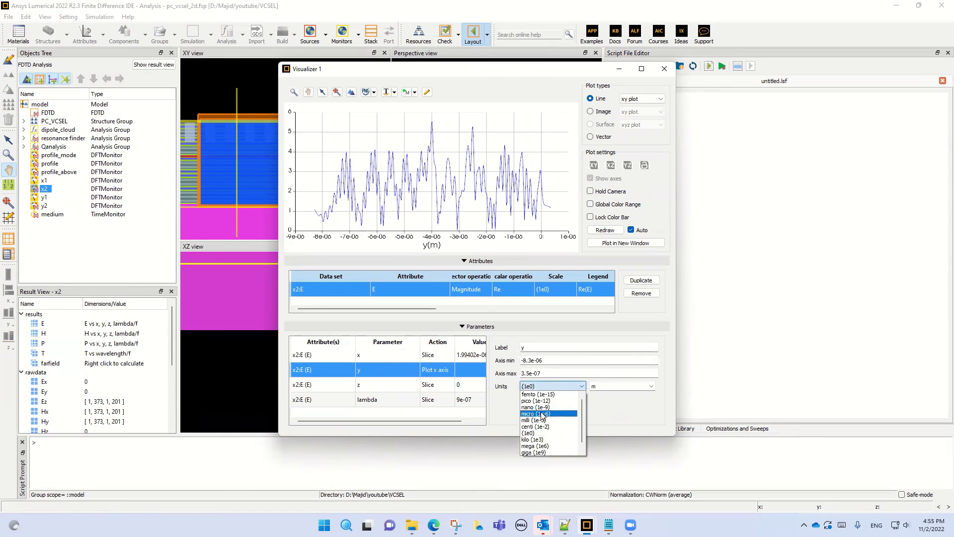
pyautogui.click(543, 414)
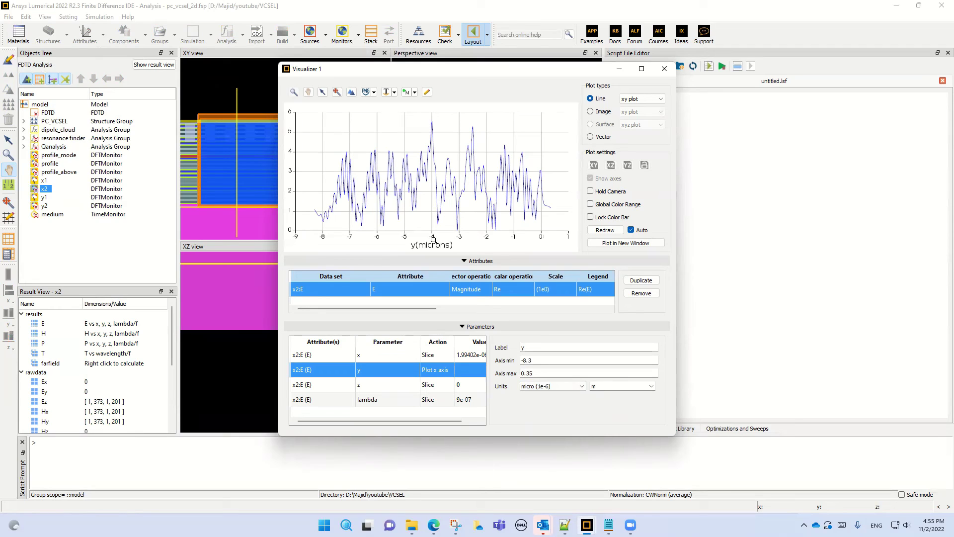
# Step: Step the lambda slice of the x2 field plot up past index 53, compare the profile along y, and close the plot
pyautogui.click(378, 401)
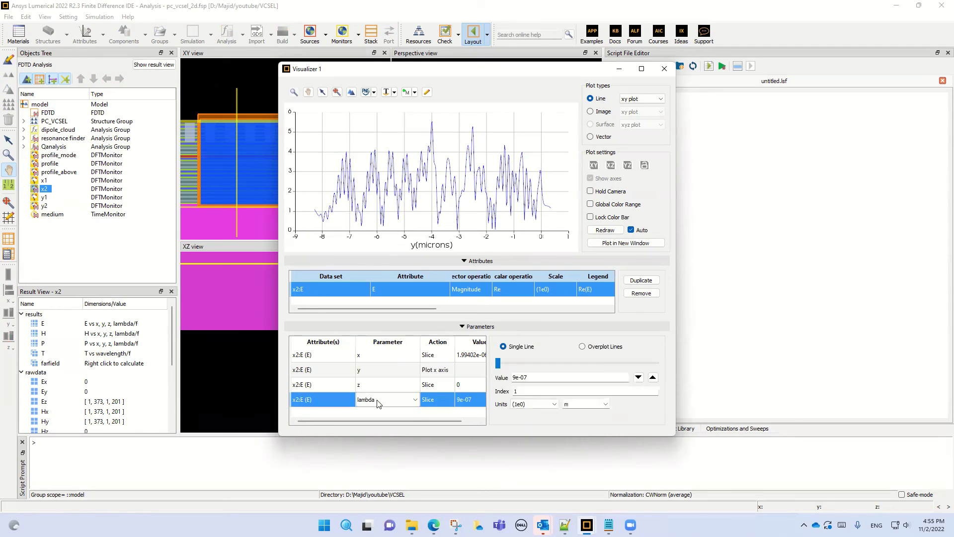
pyautogui.click(652, 378)
pyautogui.click(653, 378)
pyautogui.click(652, 378)
pyautogui.click(653, 378)
pyautogui.click(652, 378)
pyautogui.click(652, 378)
pyautogui.click(652, 378)
pyautogui.click(652, 378)
pyautogui.click(653, 378)
pyautogui.click(652, 378)
pyautogui.click(653, 378)
pyautogui.click(653, 378)
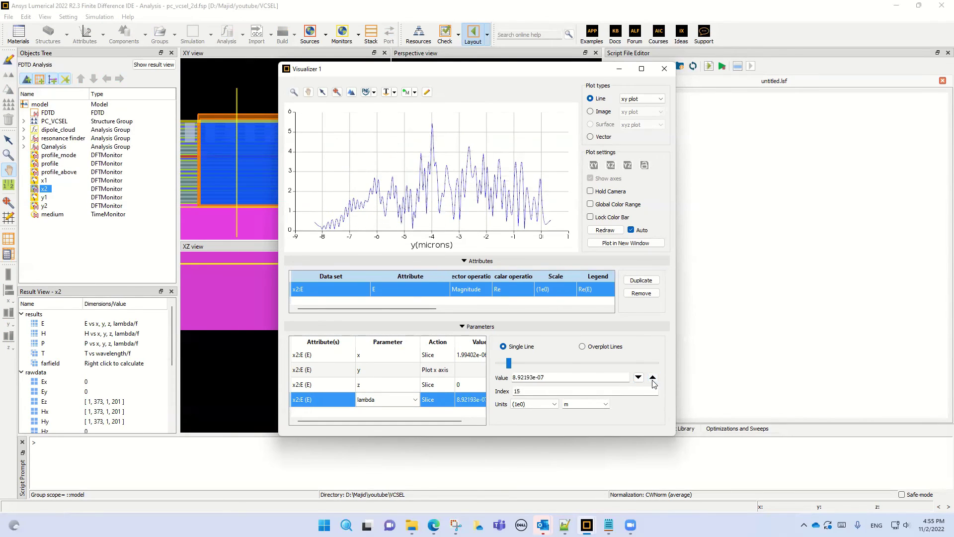
pyautogui.click(652, 378)
pyautogui.click(652, 378)
pyautogui.click(652, 379)
pyautogui.click(652, 378)
pyautogui.click(652, 378)
pyautogui.click(652, 378)
pyautogui.click(652, 378)
pyautogui.click(652, 379)
pyautogui.click(652, 378)
pyautogui.click(652, 378)
pyautogui.click(653, 378)
pyautogui.click(652, 379)
pyautogui.click(652, 378)
pyautogui.click(652, 378)
pyautogui.click(652, 378)
pyautogui.click(653, 379)
pyautogui.click(653, 378)
pyautogui.click(653, 379)
pyautogui.click(653, 378)
pyautogui.click(653, 379)
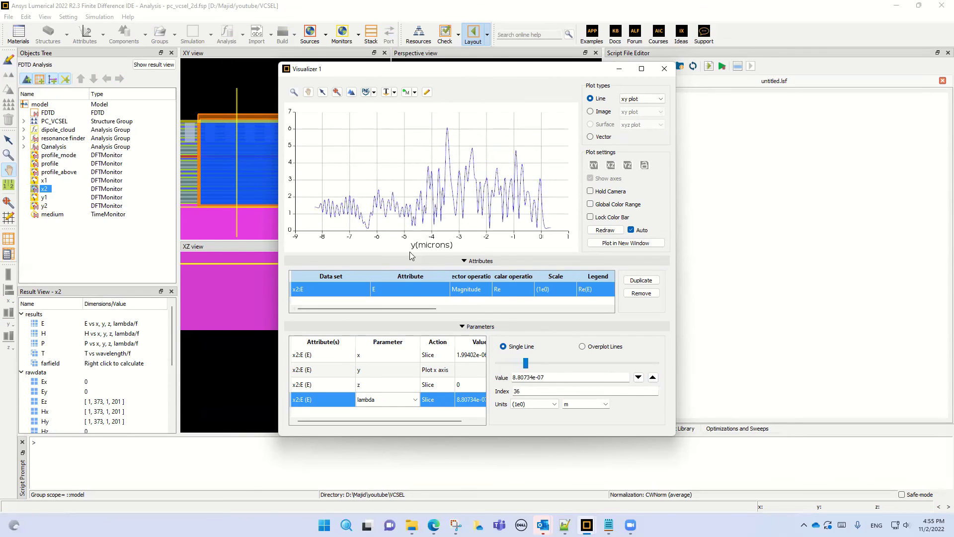
pyautogui.click(652, 378)
pyautogui.click(652, 379)
pyautogui.click(652, 378)
pyautogui.click(653, 378)
pyautogui.click(652, 378)
pyautogui.click(653, 378)
pyautogui.click(652, 379)
pyautogui.click(652, 378)
pyautogui.click(652, 378)
pyautogui.click(652, 378)
pyautogui.click(653, 378)
pyautogui.click(653, 378)
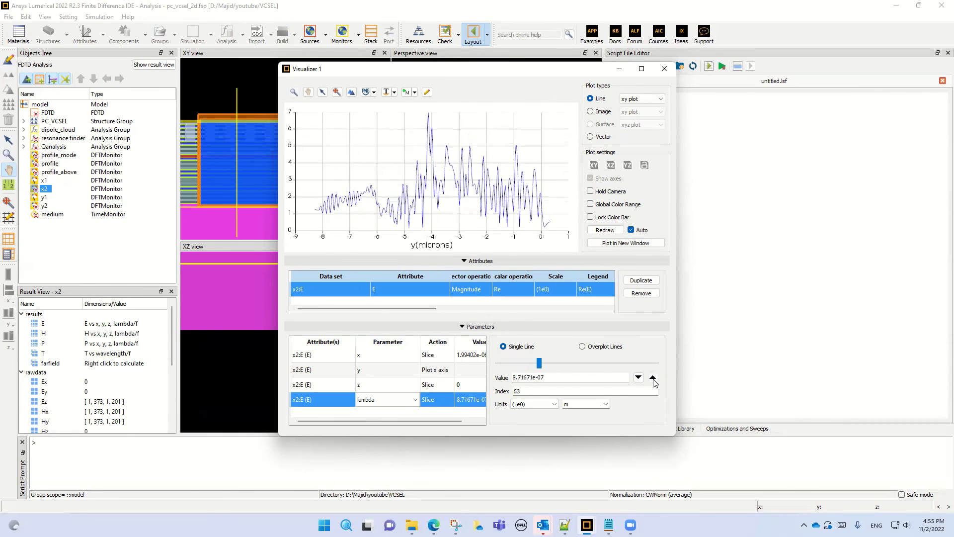
pyautogui.click(652, 378)
pyautogui.click(653, 378)
pyautogui.click(653, 378)
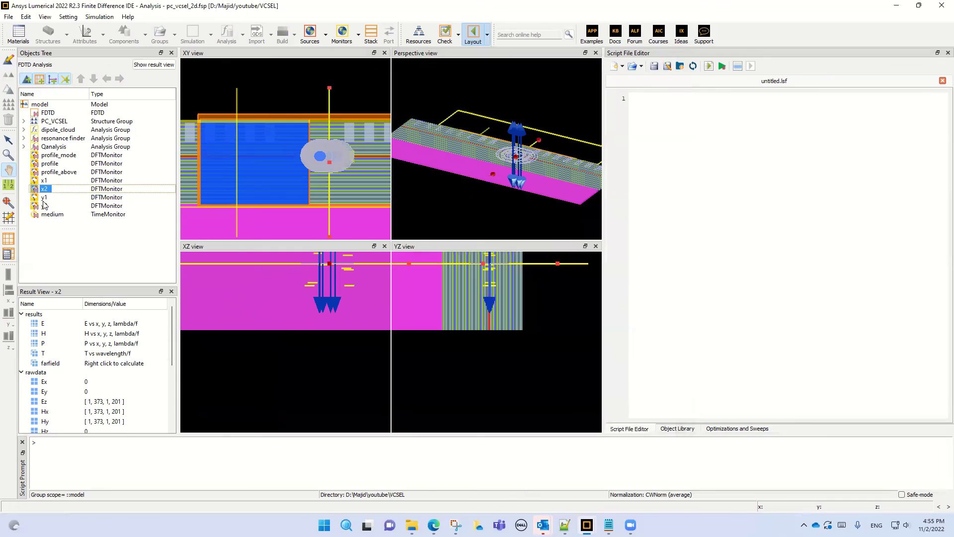
# Step: Inspect where the y2 monitor lies above the structure and visualize its E field
pyautogui.click(44, 205)
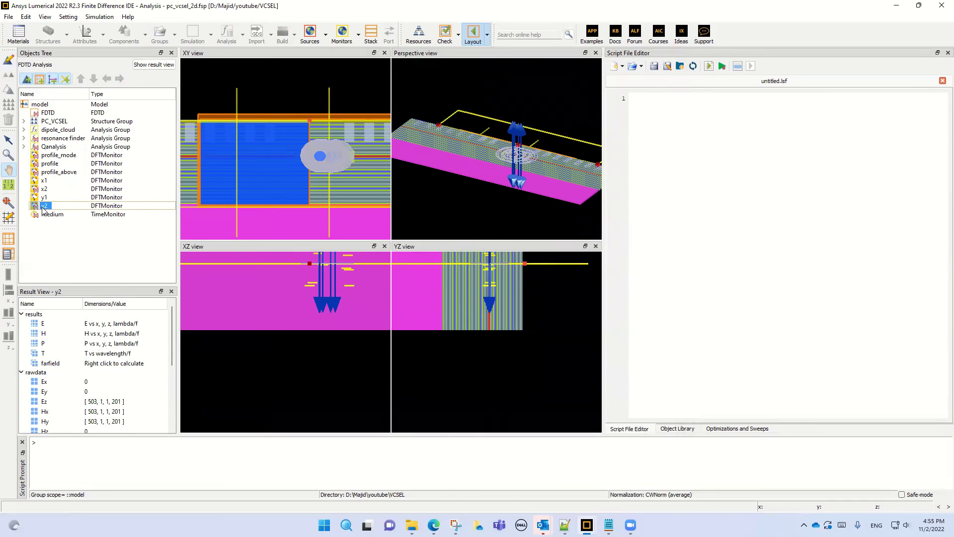
pyautogui.scroll(3, 306, 124)
pyautogui.scroll(1, 311, 137)
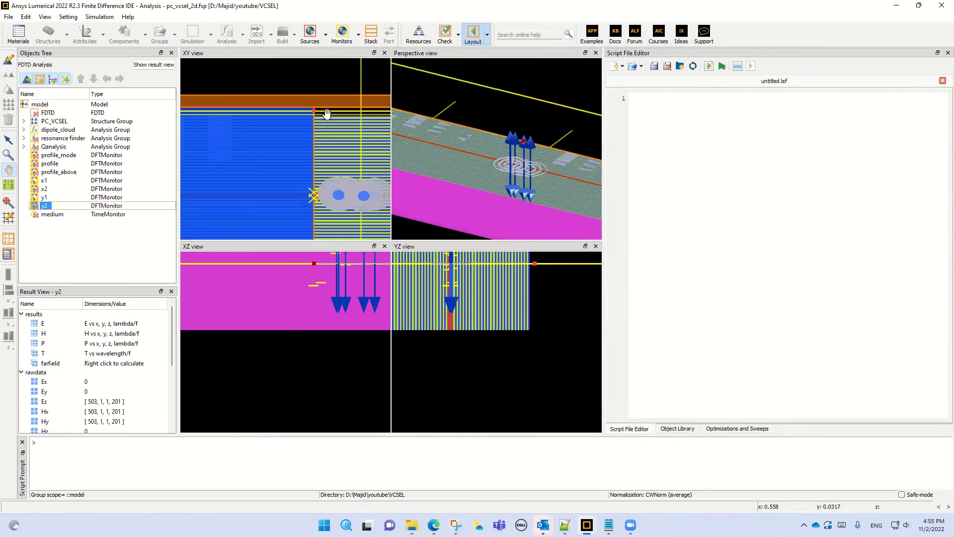
pyautogui.scroll(1, 306, 120)
pyautogui.scroll(-1, 307, 120)
pyautogui.rightClick(42, 208)
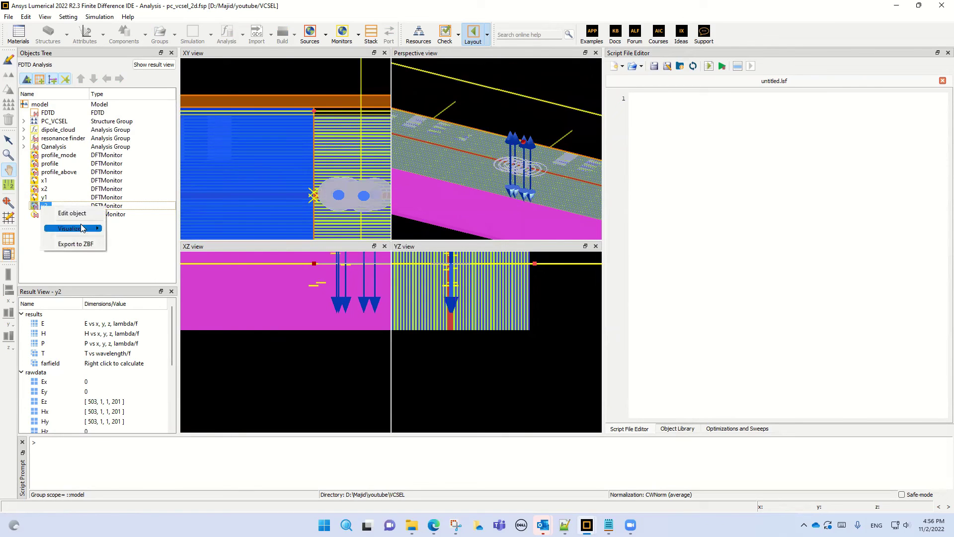
pyautogui.moveTo(82, 229)
pyautogui.click(125, 230)
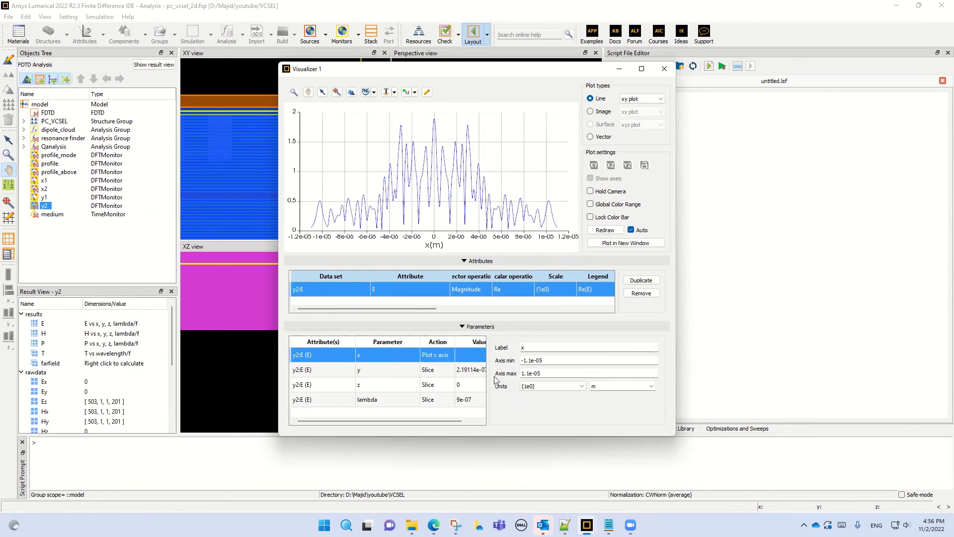
# Step: Set the units of the y2 plot's x and lambda parameters to micro (1e-6)
pyautogui.click(528, 388)
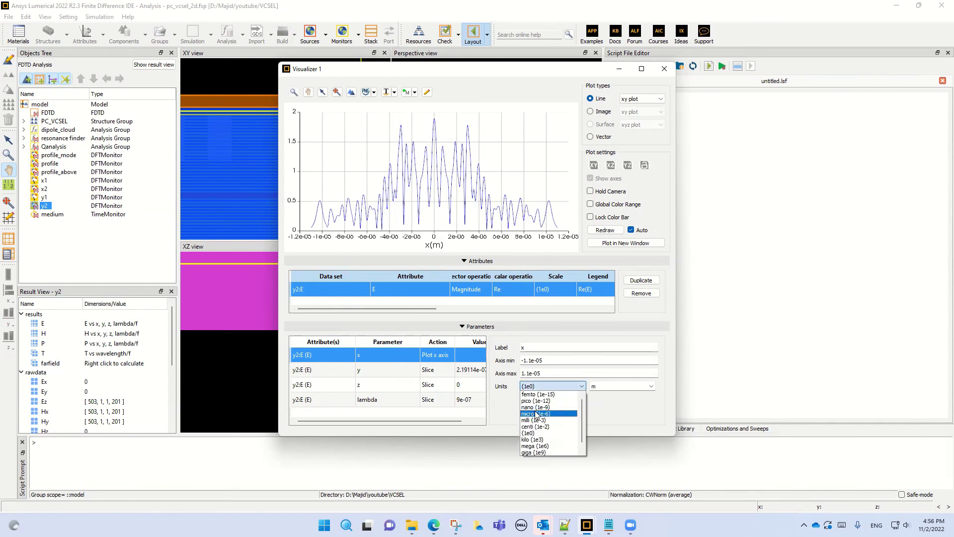
pyautogui.click(533, 394)
pyautogui.click(382, 399)
pyautogui.click(531, 405)
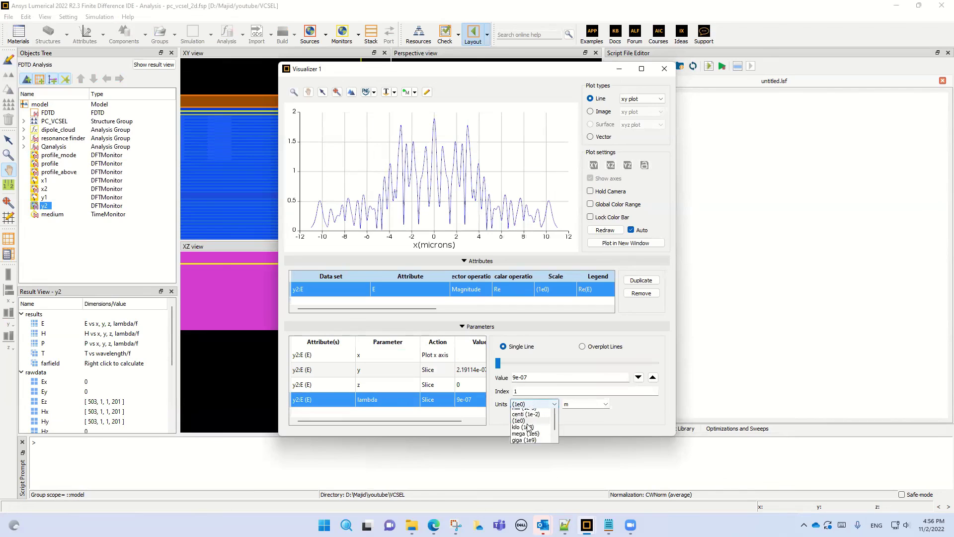
pyautogui.click(527, 431)
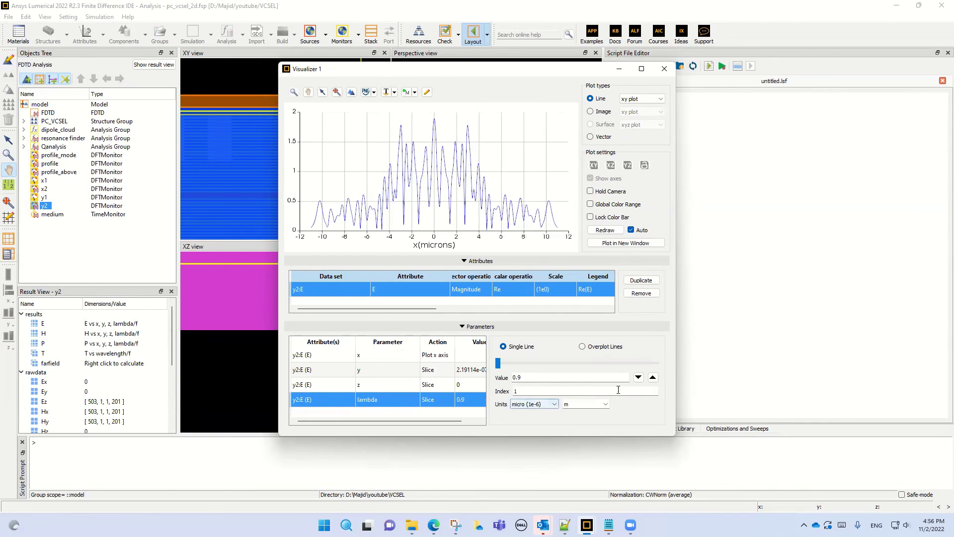
# Step: Step the lambda slice up to index 78, compare the y2 field profiles and read an outer peak, and close the plot
pyautogui.click(652, 378)
pyautogui.click(652, 378)
pyautogui.click(652, 379)
pyautogui.click(653, 378)
pyautogui.click(652, 378)
pyautogui.click(652, 379)
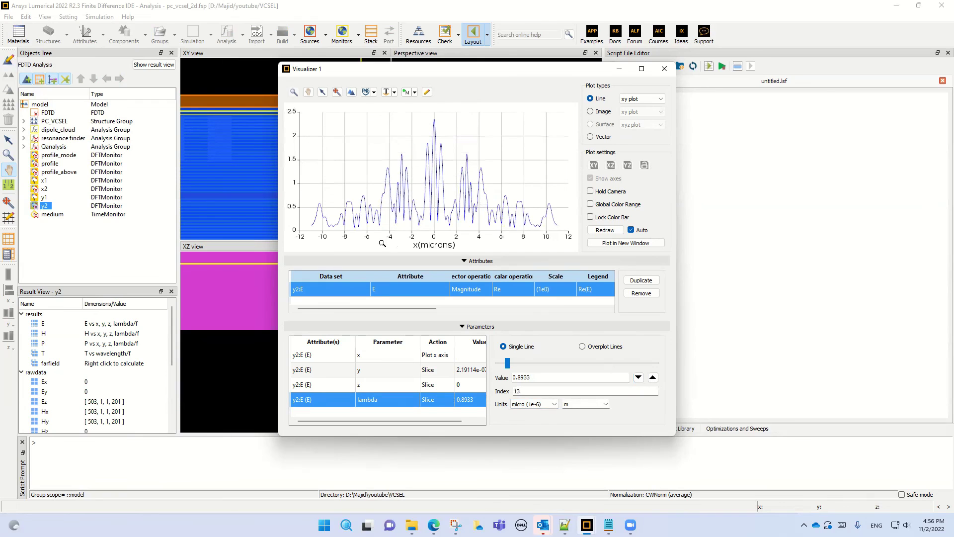
pyautogui.click(652, 378)
pyautogui.click(652, 378)
pyautogui.click(653, 378)
pyautogui.click(653, 378)
pyautogui.click(652, 378)
pyautogui.click(652, 377)
pyautogui.click(652, 378)
pyautogui.click(652, 377)
pyautogui.click(652, 378)
pyautogui.click(652, 378)
pyautogui.click(653, 378)
pyautogui.click(653, 378)
pyautogui.click(653, 378)
pyautogui.click(653, 378)
pyautogui.click(653, 378)
pyautogui.click(652, 378)
pyautogui.click(653, 378)
pyautogui.click(652, 378)
pyautogui.click(652, 378)
pyautogui.click(652, 378)
pyautogui.click(653, 377)
pyautogui.click(653, 377)
pyautogui.click(653, 378)
pyautogui.click(652, 377)
pyautogui.click(652, 378)
pyautogui.click(653, 377)
pyautogui.click(653, 377)
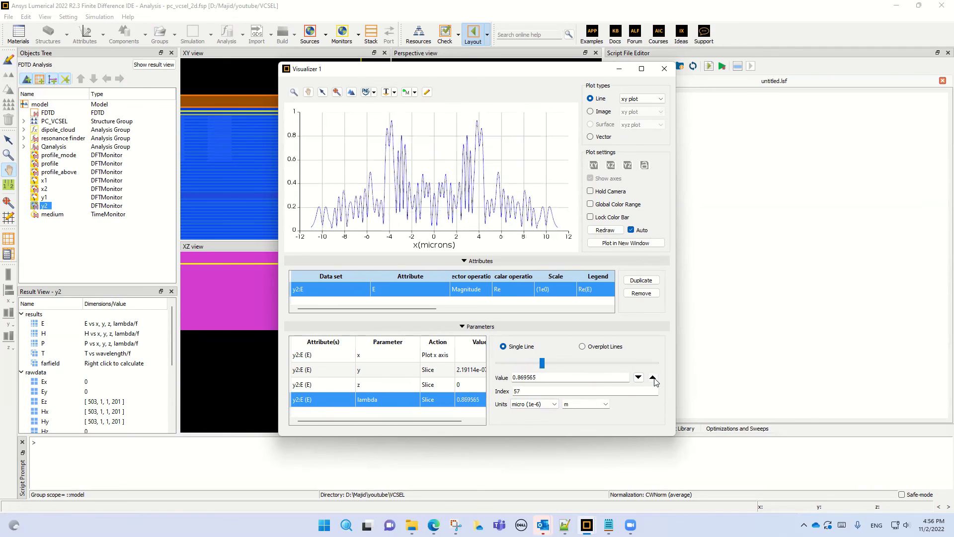
pyautogui.click(652, 378)
pyautogui.click(652, 378)
pyautogui.click(653, 377)
pyautogui.click(653, 378)
pyautogui.click(653, 377)
pyautogui.click(652, 378)
pyautogui.click(652, 377)
pyautogui.click(652, 377)
pyautogui.click(653, 378)
pyautogui.click(653, 378)
pyautogui.click(653, 377)
pyautogui.click(653, 377)
pyautogui.click(653, 378)
pyautogui.click(653, 379)
pyautogui.click(653, 378)
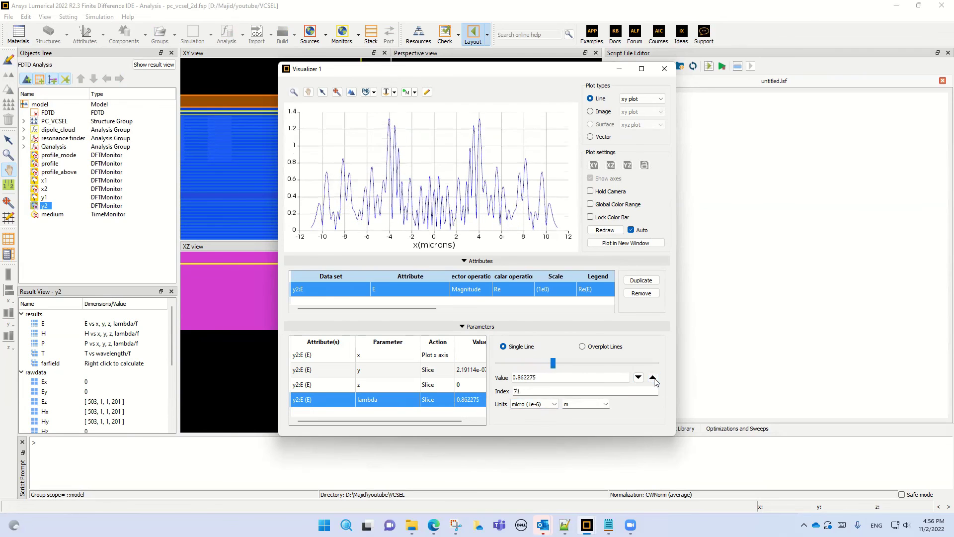
pyautogui.click(653, 378)
pyautogui.click(653, 378)
pyautogui.click(653, 378)
pyautogui.click(652, 379)
pyautogui.click(653, 378)
pyautogui.click(653, 379)
pyautogui.click(638, 378)
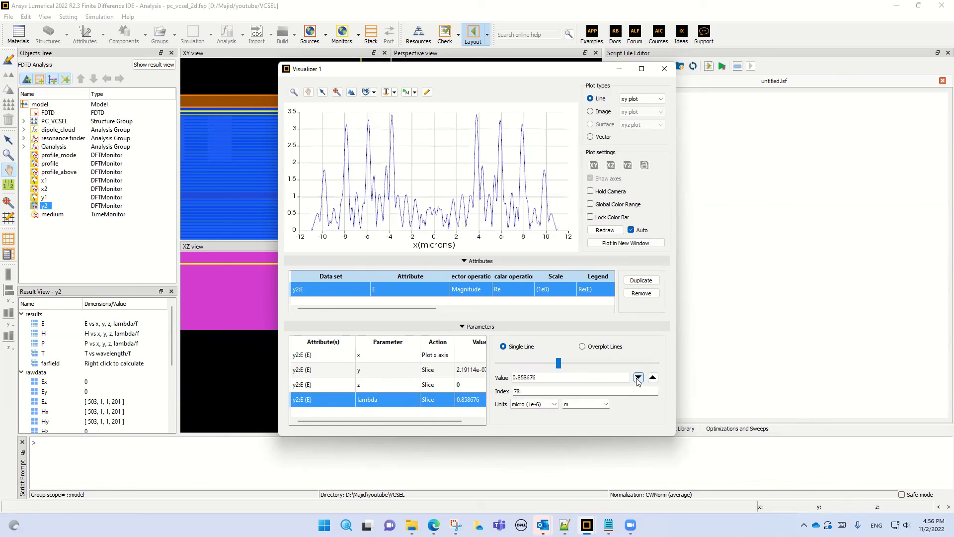
pyautogui.moveTo(535, 163)
pyautogui.moveTo(544, 181)
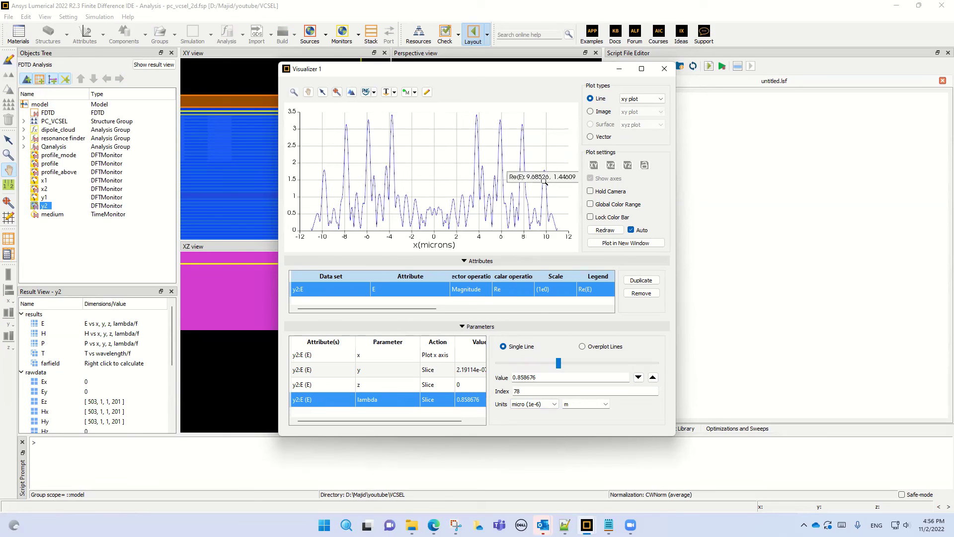
pyautogui.click(672, 71)
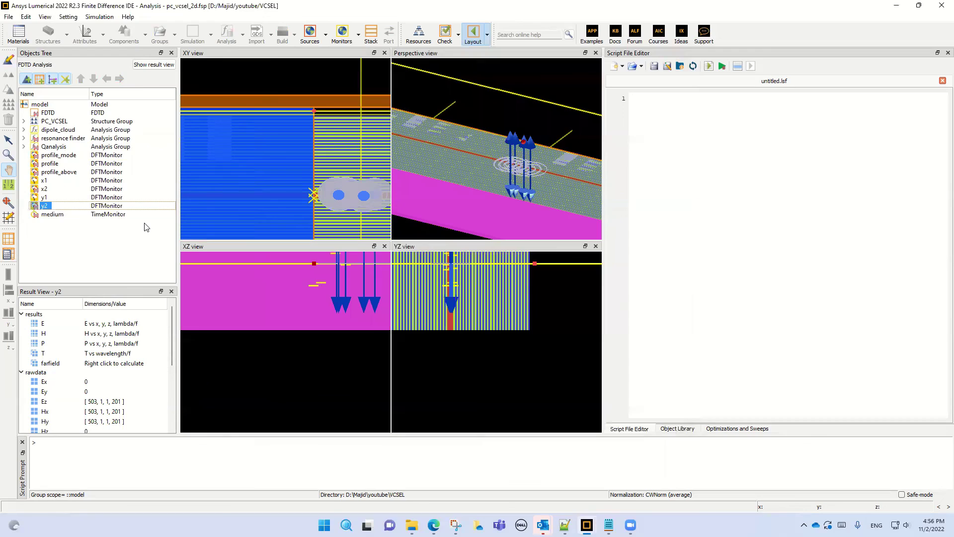
# Step: Visualize the Q result of the Qanalysis group and read the plotted Q value at its resonance wavelength
pyautogui.click(47, 148)
pyautogui.rightClick(47, 149)
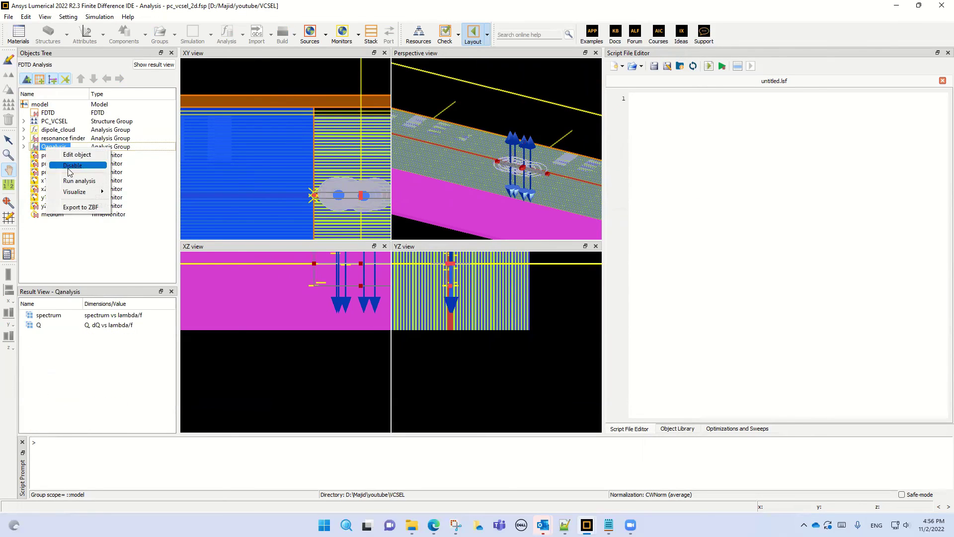
pyautogui.moveTo(78, 194)
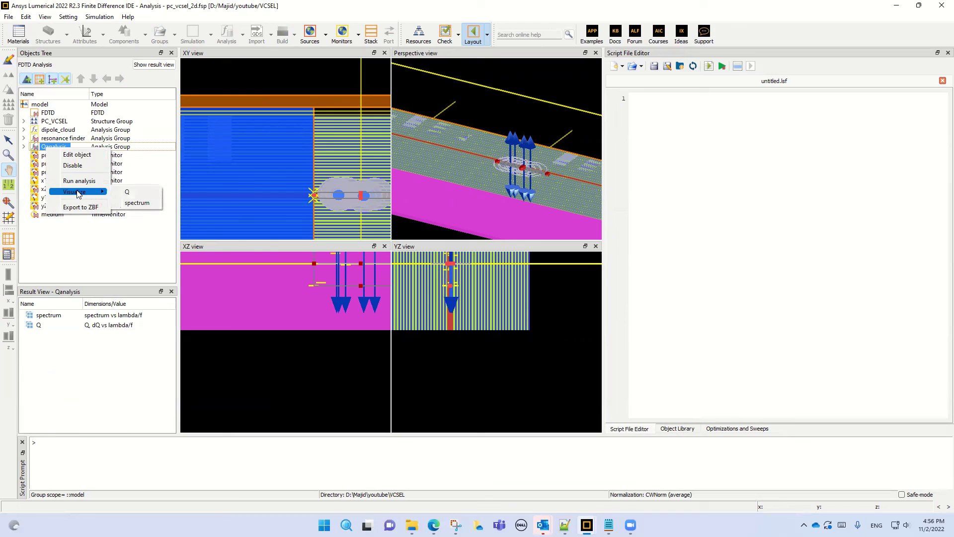
pyautogui.click(132, 193)
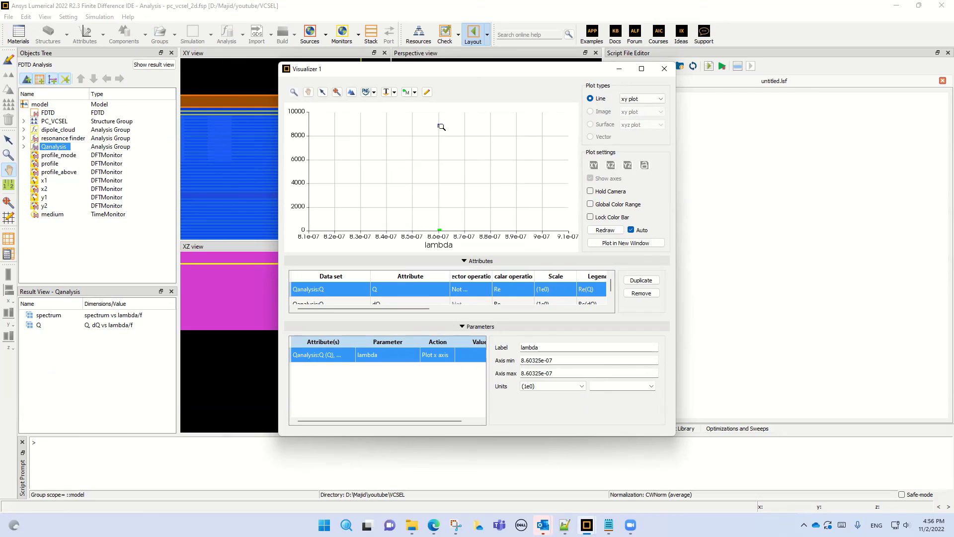
pyautogui.moveTo(442, 127)
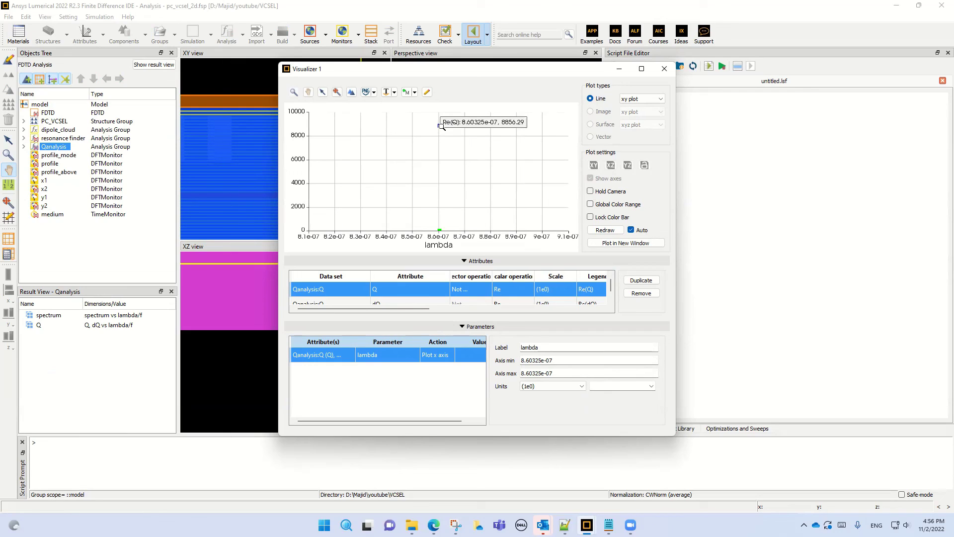